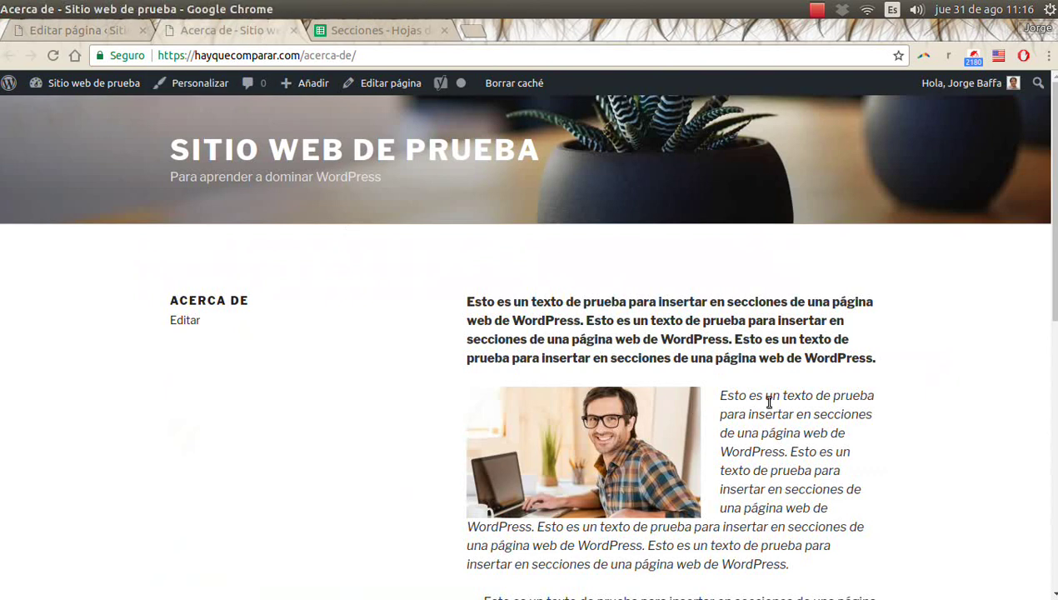
Review the Acerca de page's content in the editor, preview its changes in a separate tab, and close the preview.
click(71, 33)
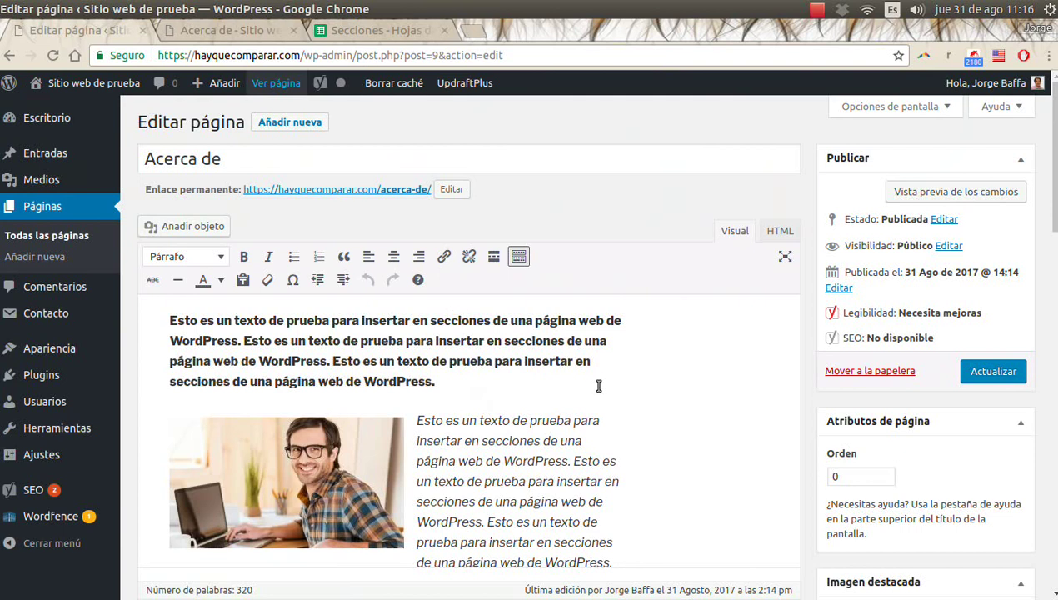
scroll(583, 385, down, 4)
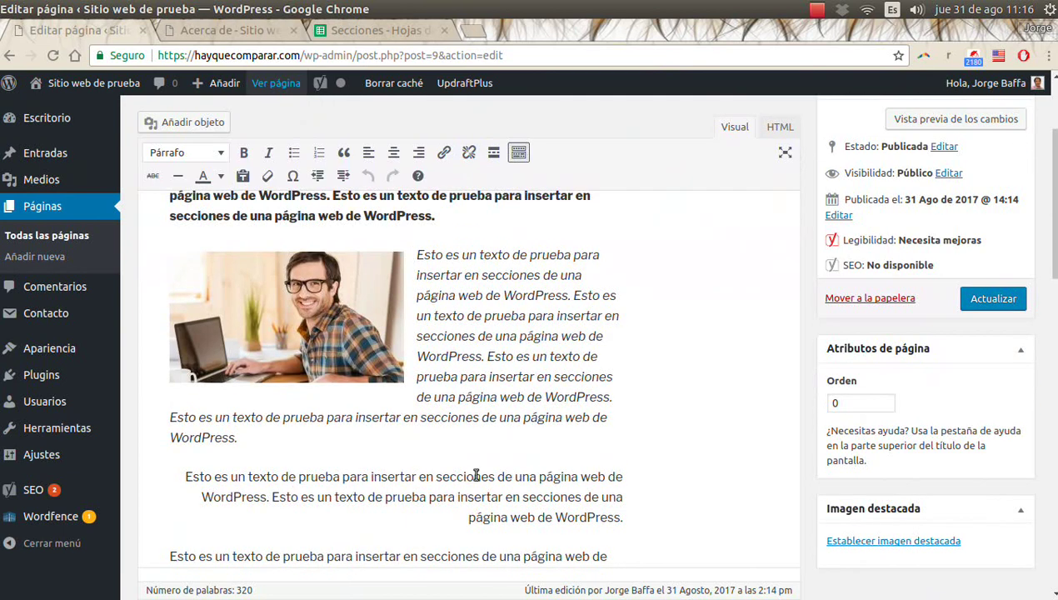
scroll(477, 472, down, 2)
scroll(477, 472, up, 5)
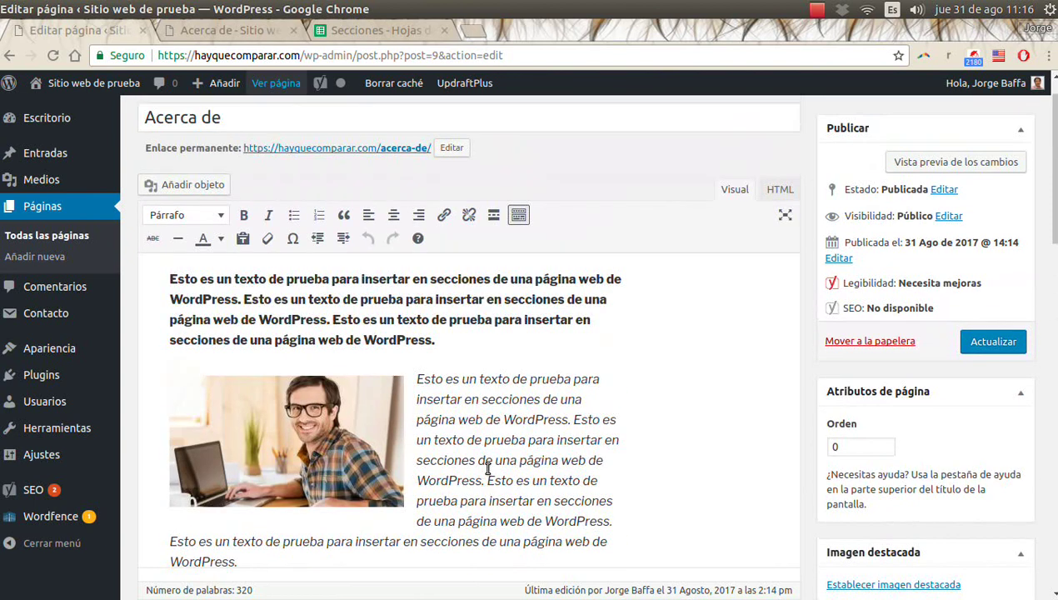
click(931, 163)
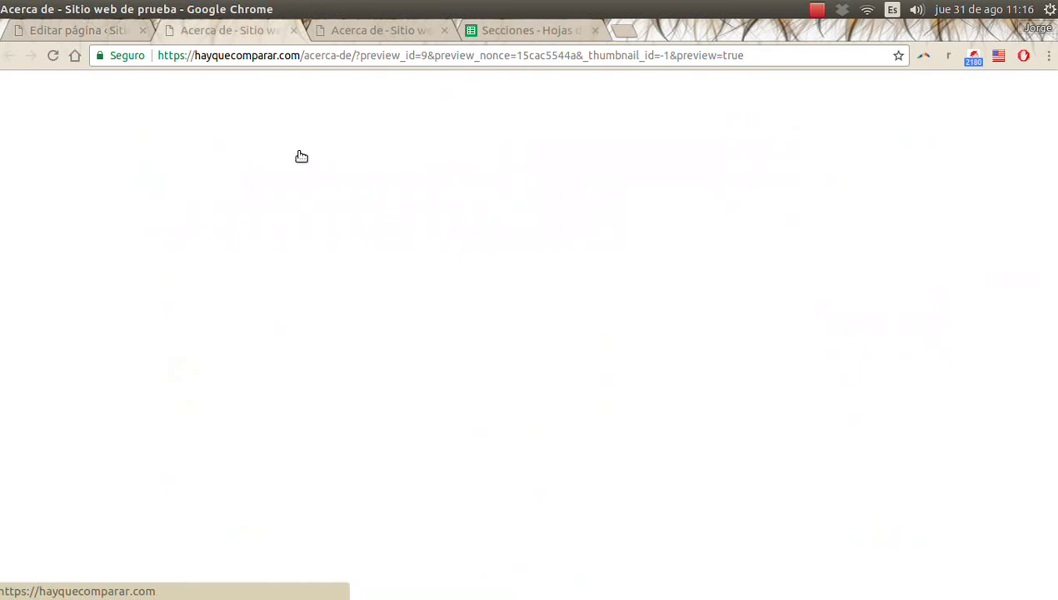
scroll(668, 431, down, 4)
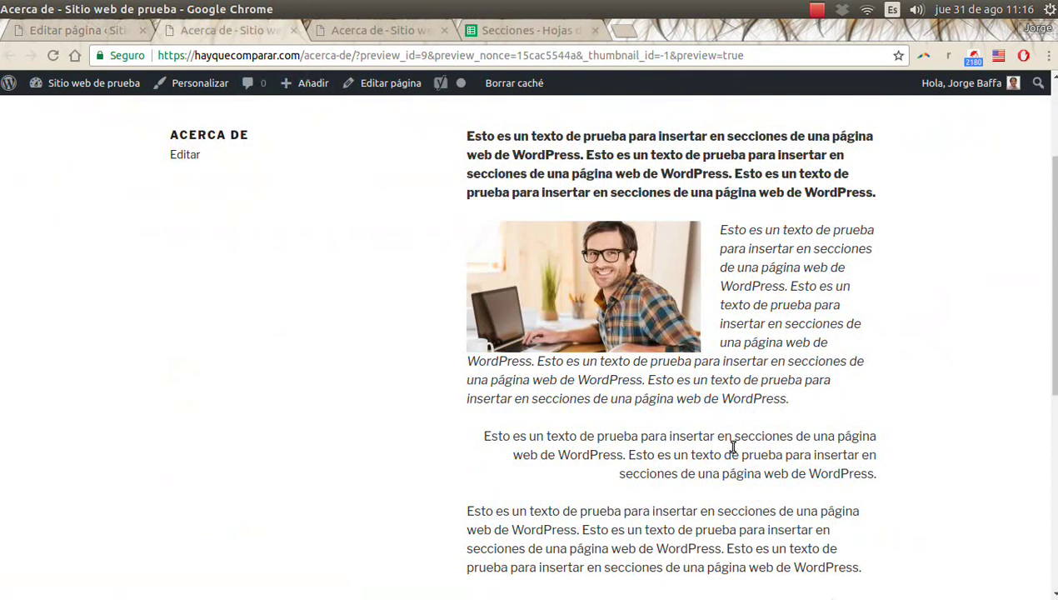
click(293, 30)
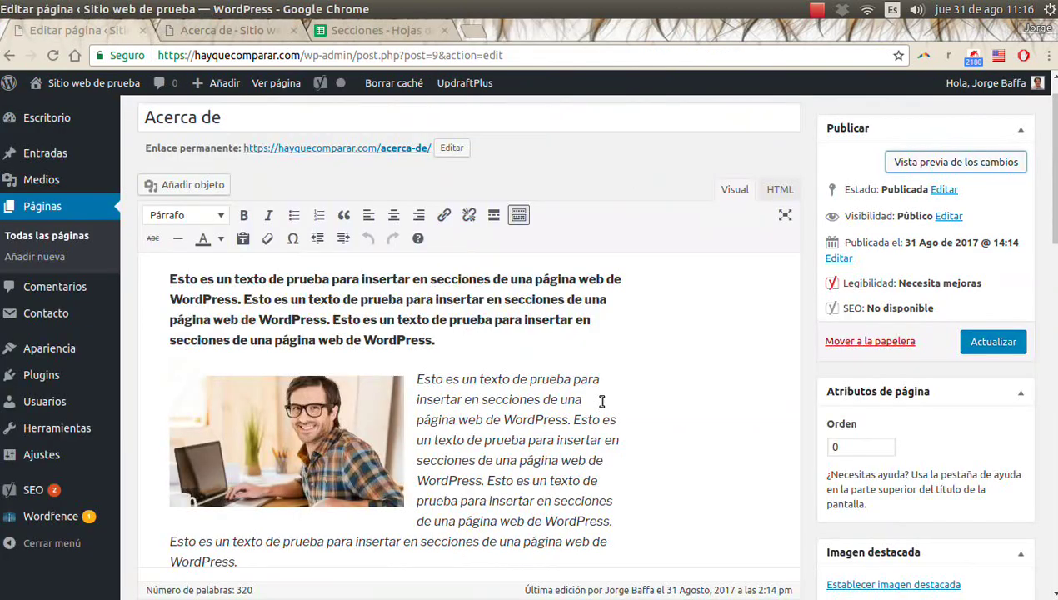
Update the published Acerca de page from the page editor.
scroll(510, 463, down, 5)
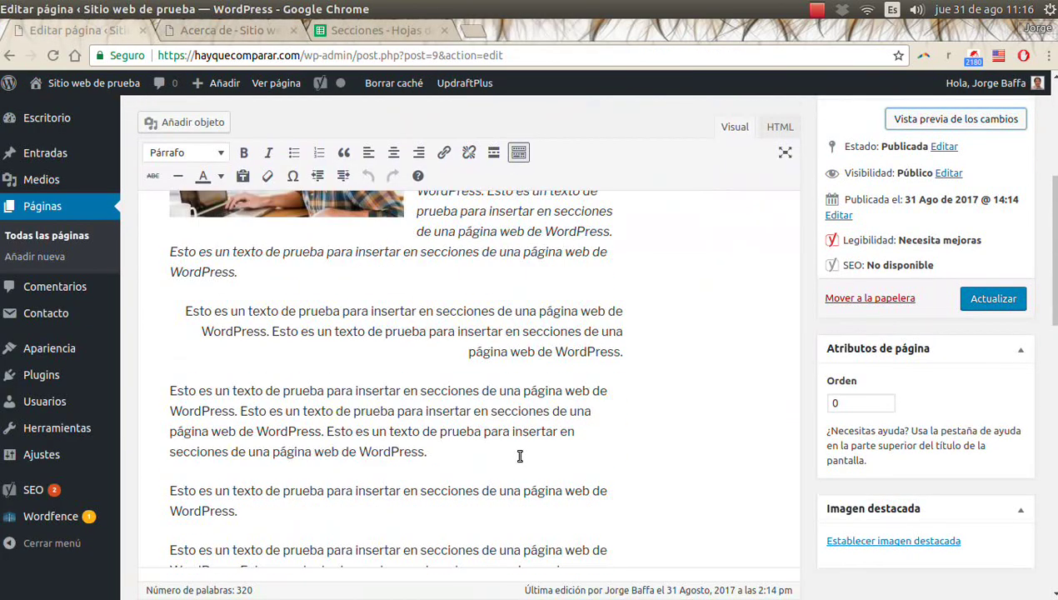
scroll(475, 413, up, 1)
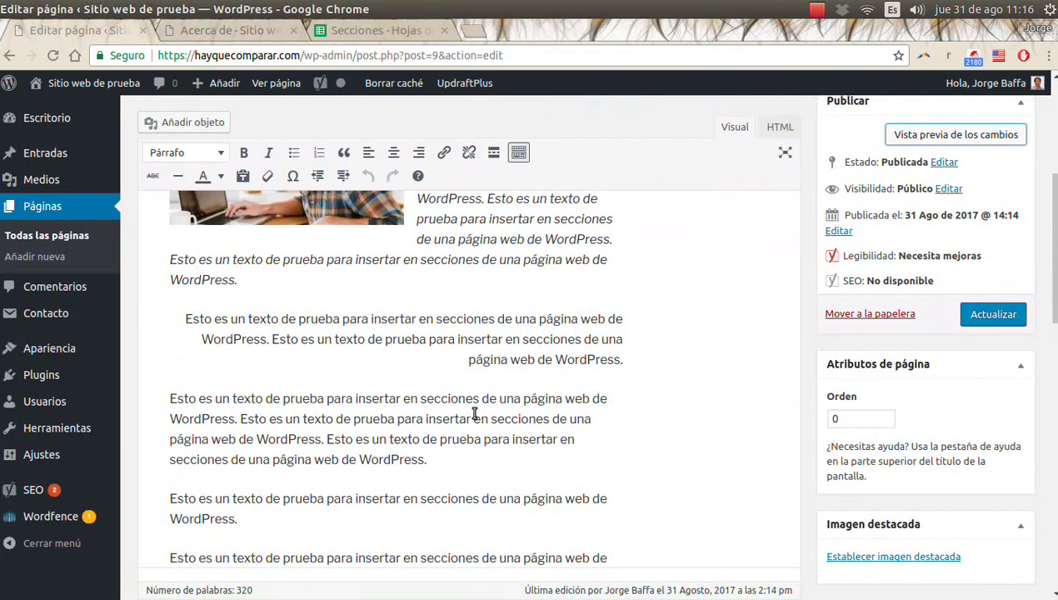
scroll(475, 413, up, 3)
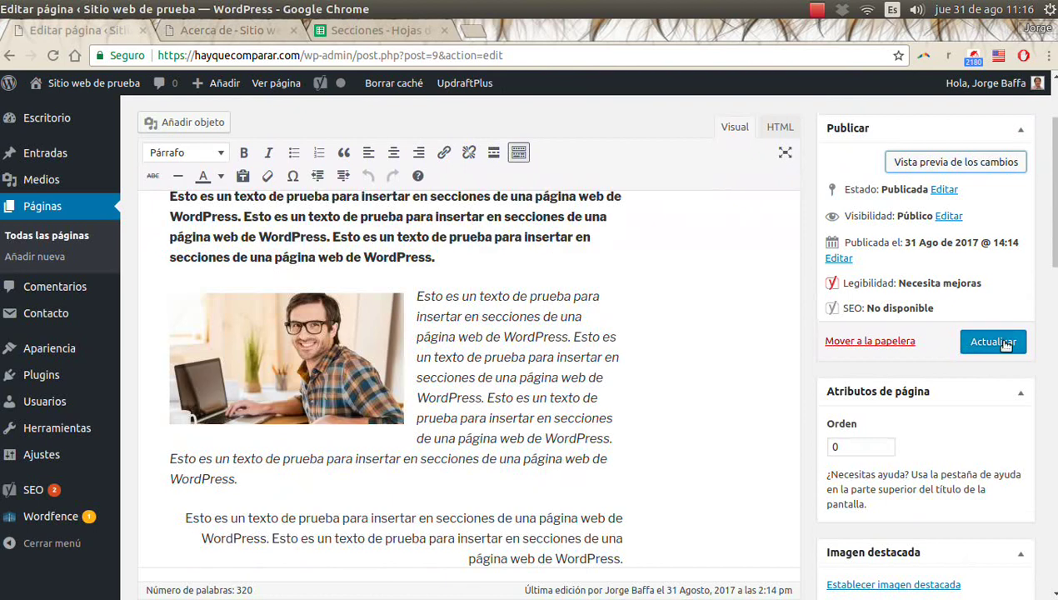
scroll(1005, 345, up, 2)
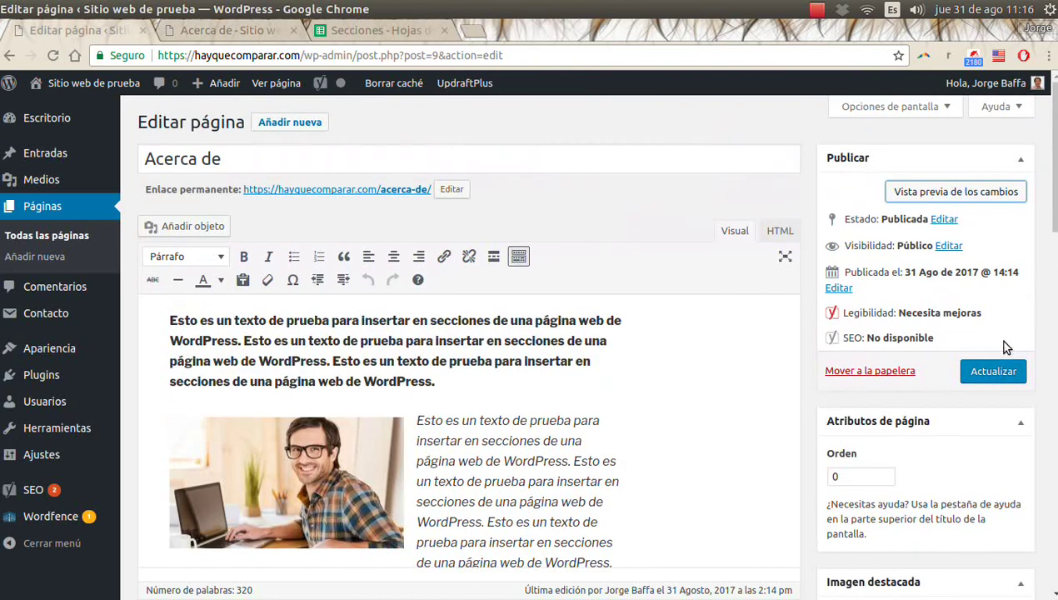
click(999, 372)
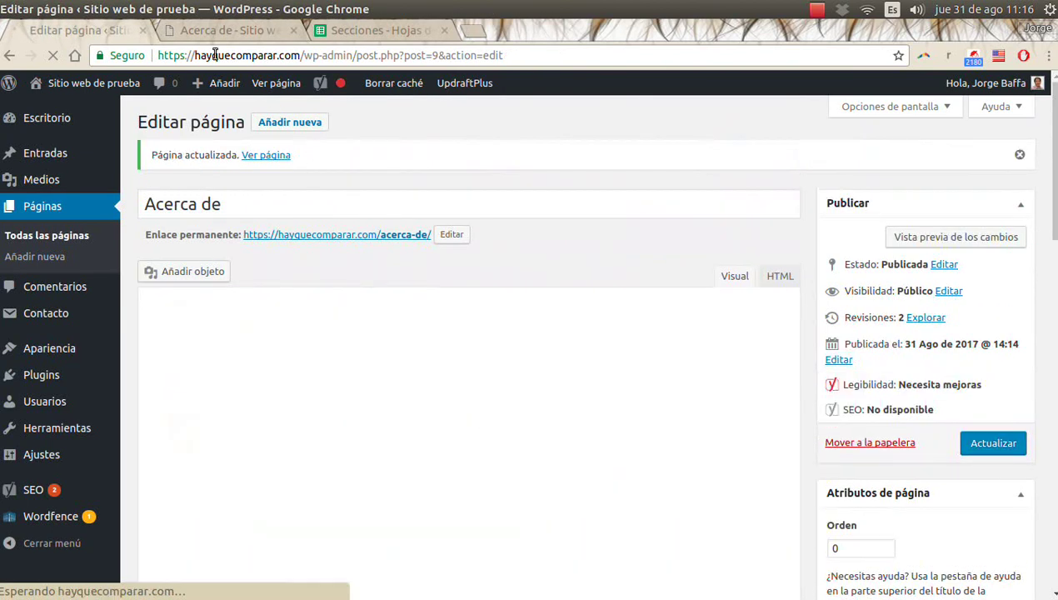
Compare the acerca-de part of the published page's URL with the page title in the editor.
click(229, 32)
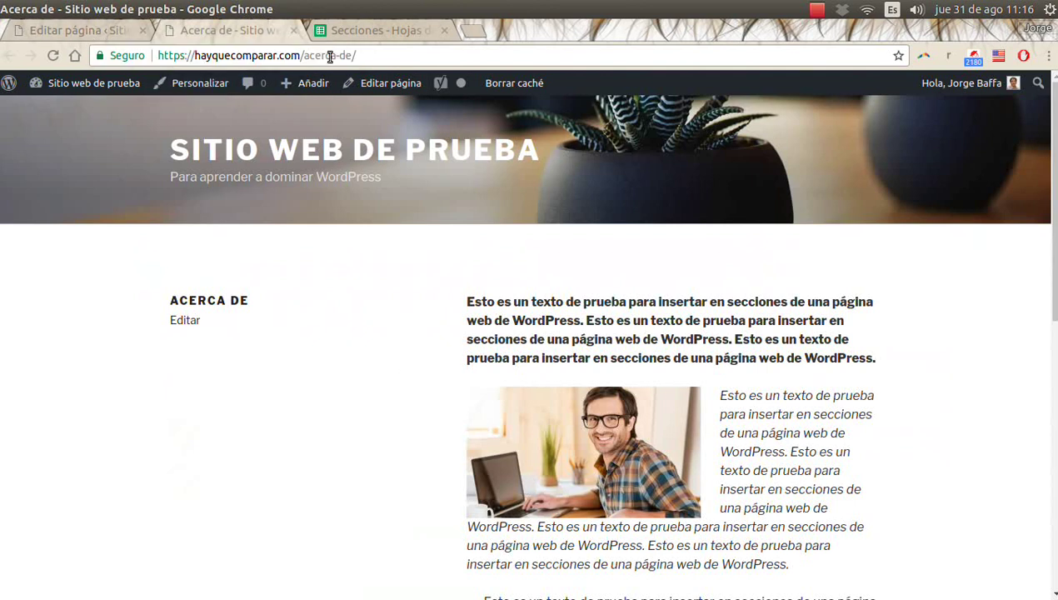
drag(303, 56, 344, 56)
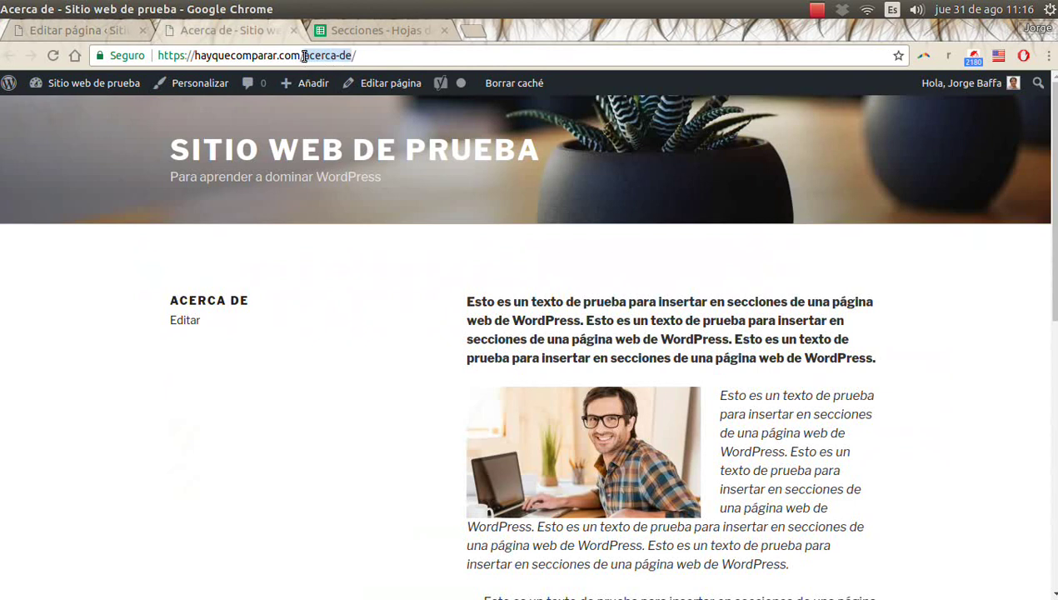
click(323, 55)
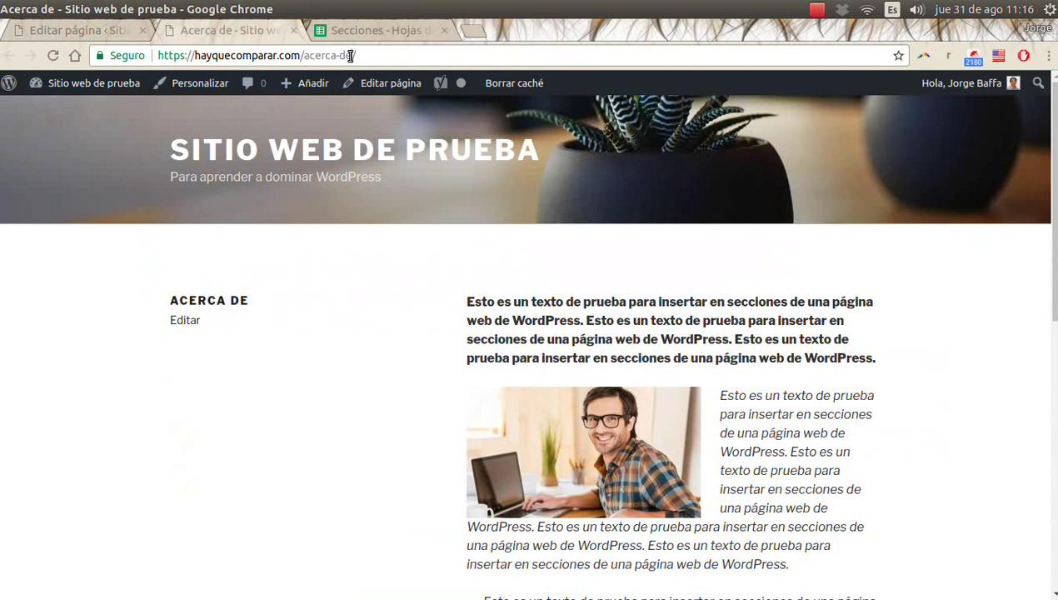
click(79, 31)
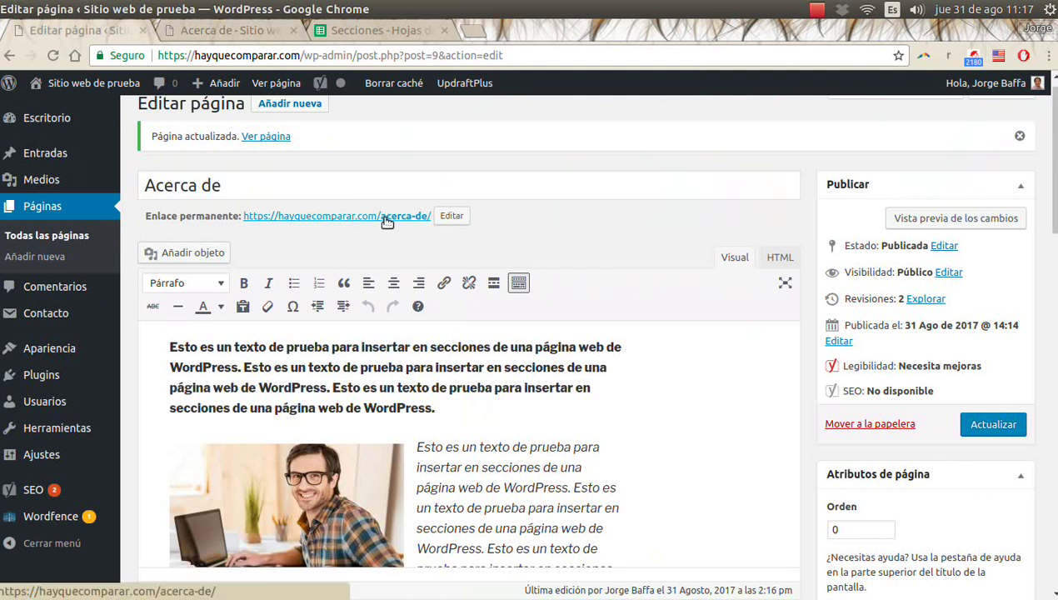
scroll(391, 233, up, 1)
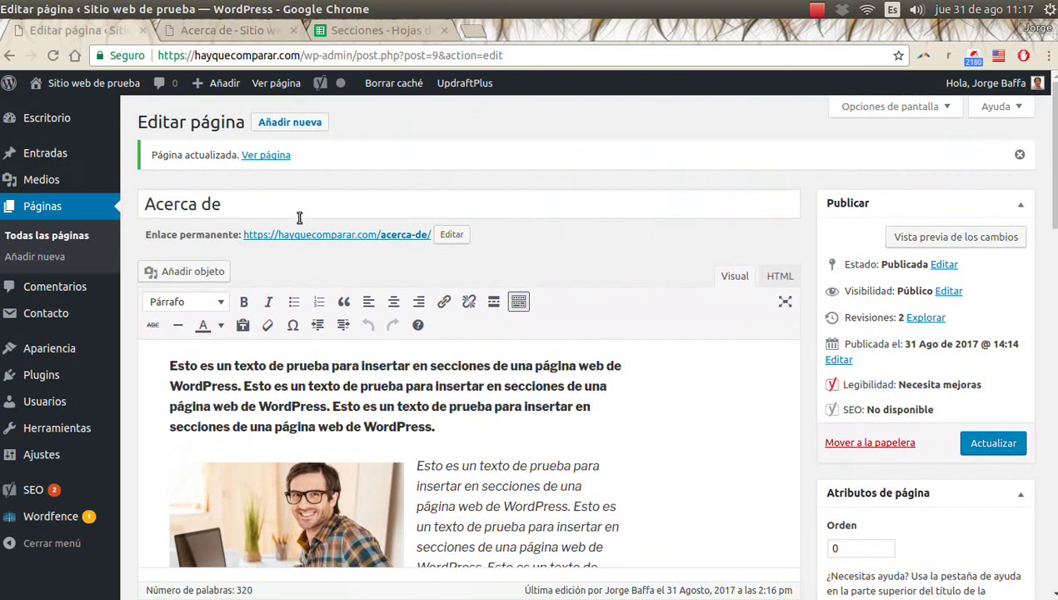
drag(145, 204, 232, 202)
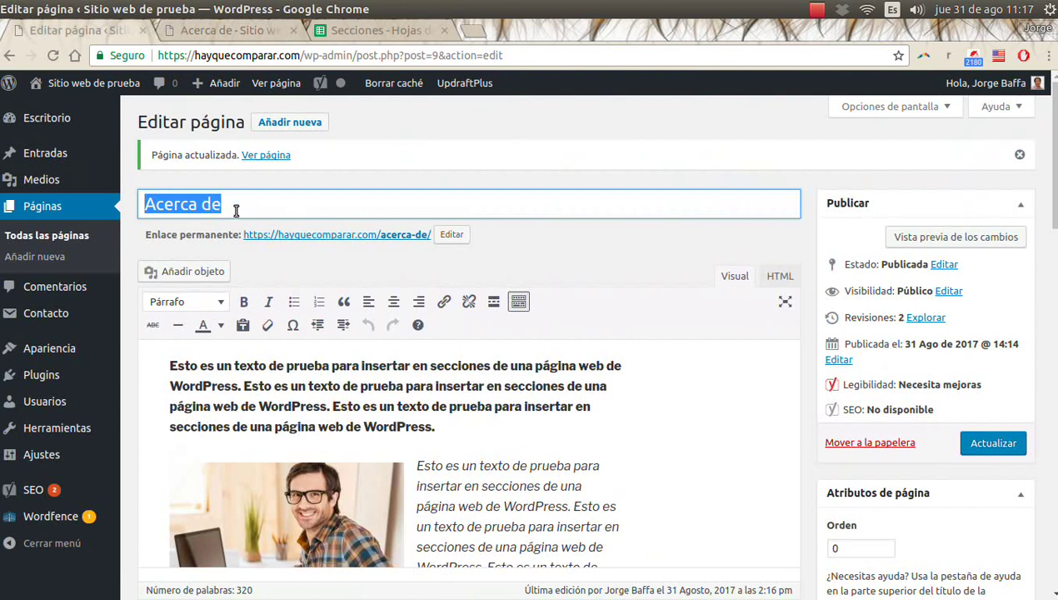
click(237, 201)
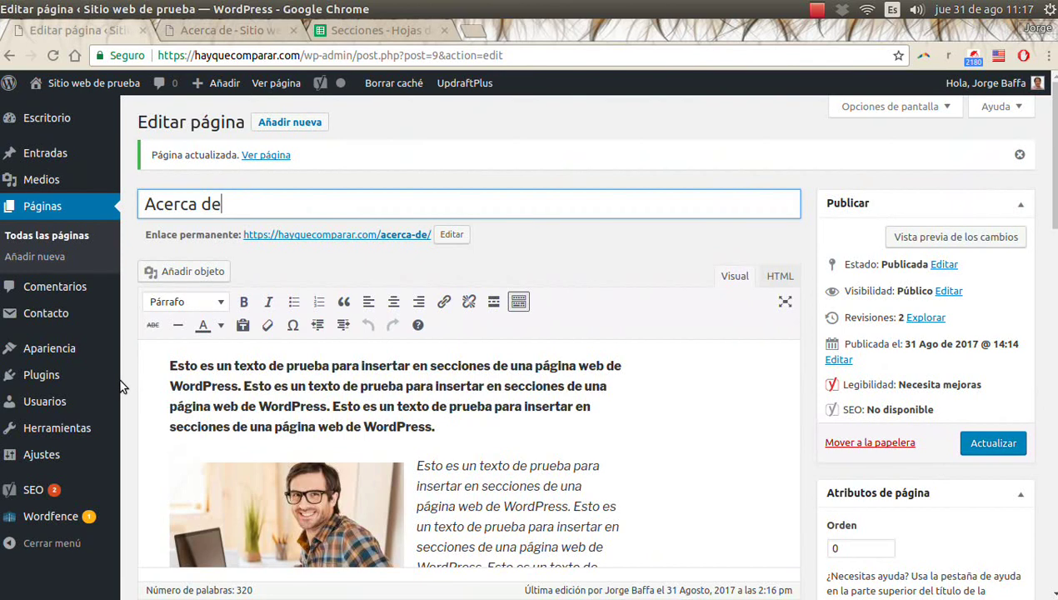
Open the site's permalink settings in a separate tab, examine the common URL structures, and close that tab.
mouse_move(47, 455)
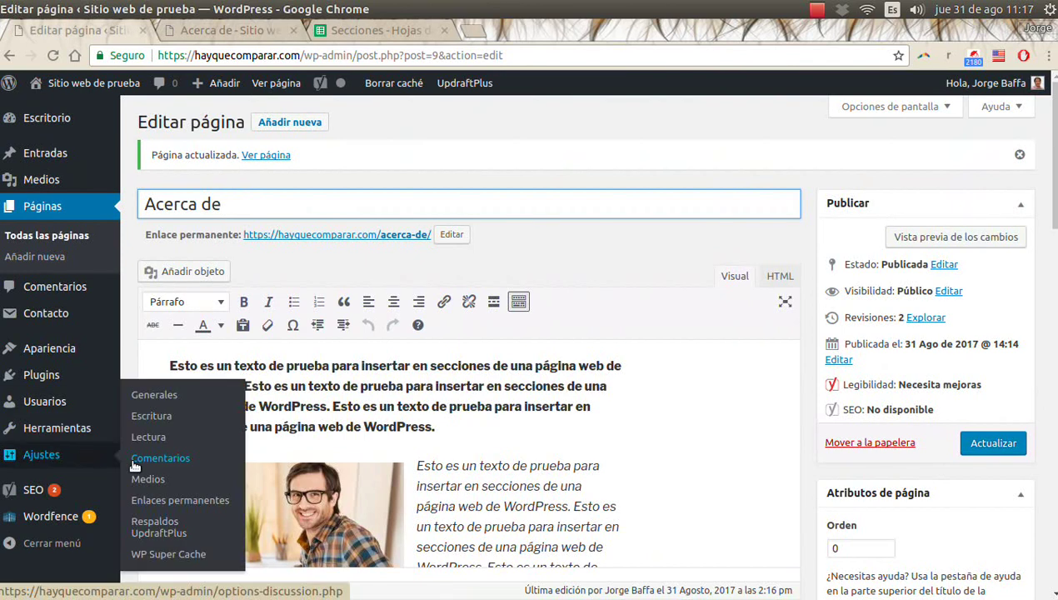
middle_click(164, 502)
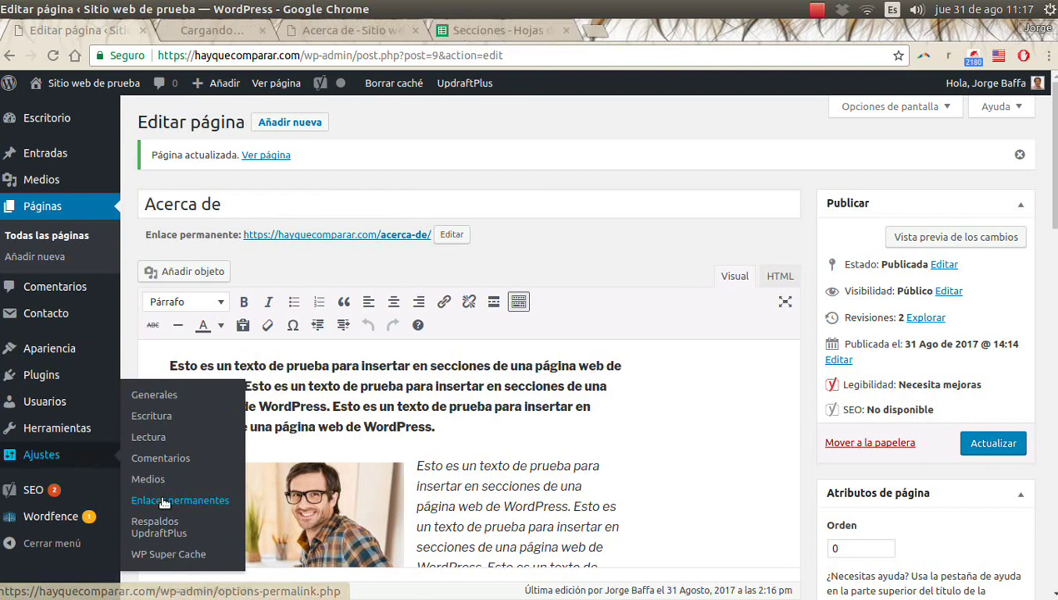
click(229, 30)
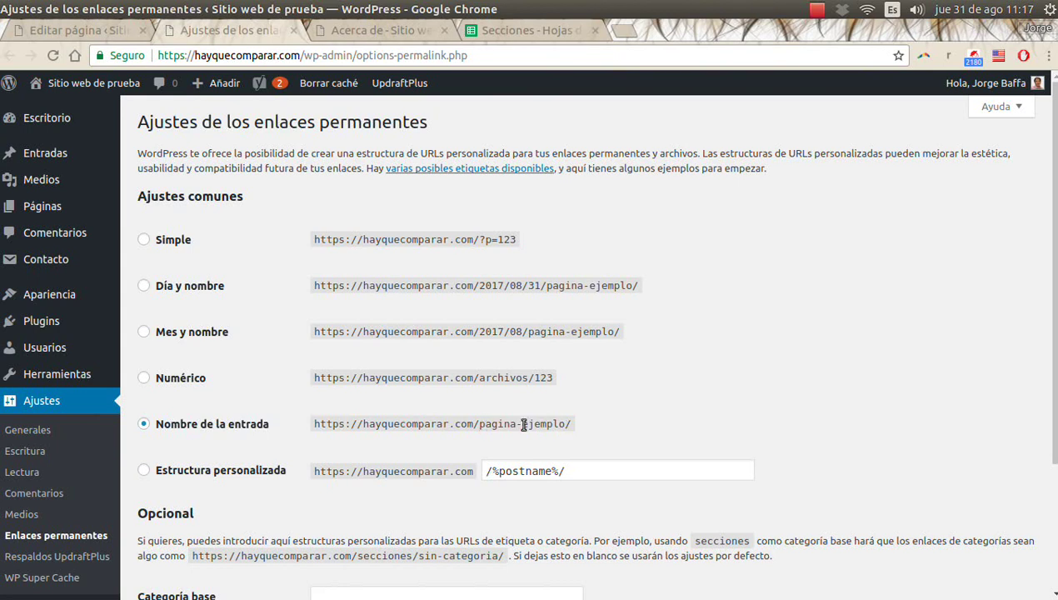
click(293, 30)
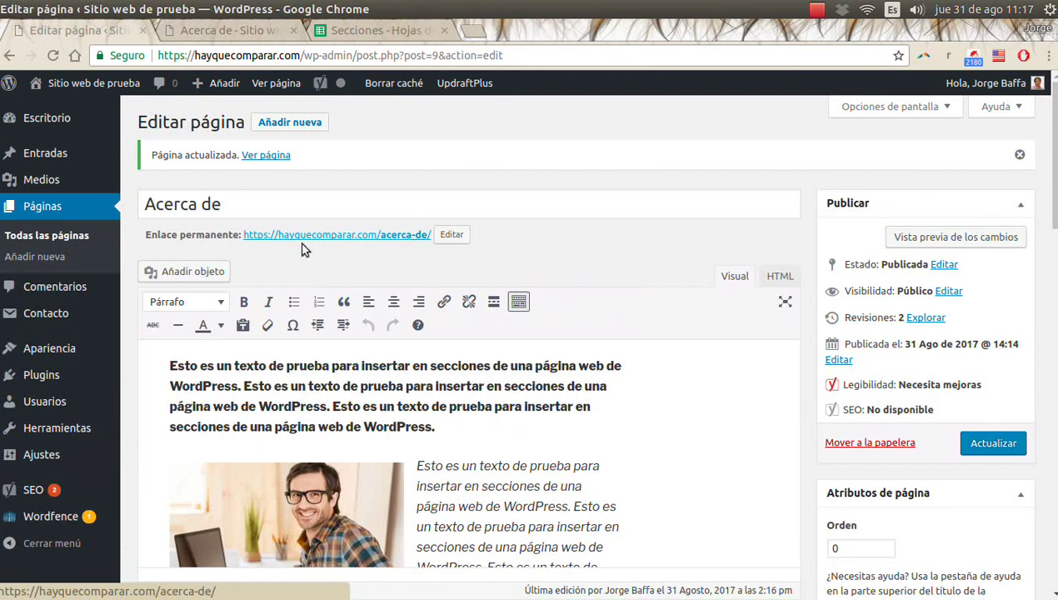
Open the Acerca de page from its permalink in a separate tab, check its address, and return to the editor.
scroll(466, 358, down, 3)
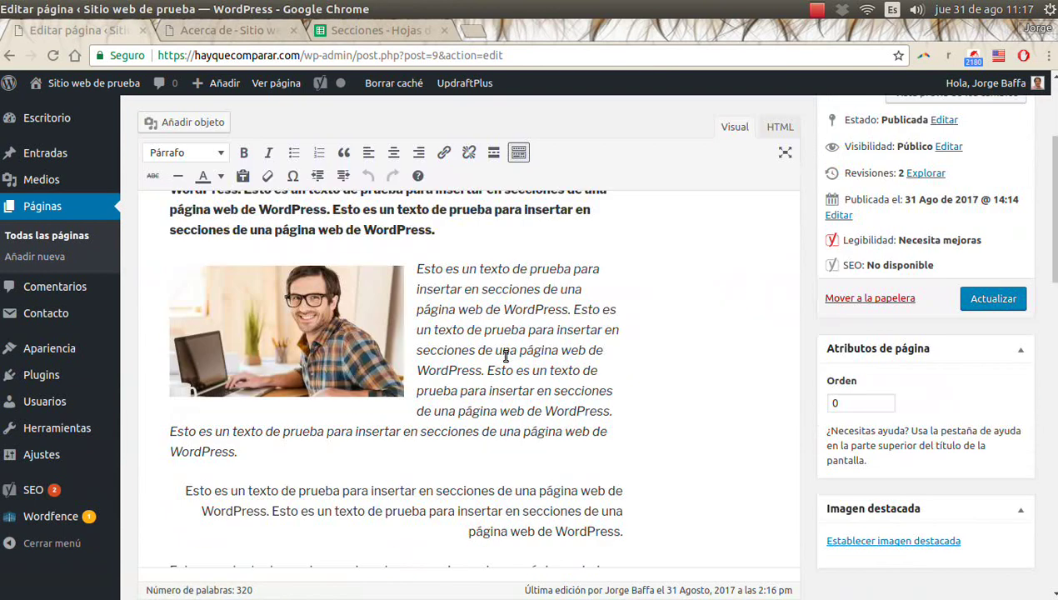
scroll(500, 354, up, 3)
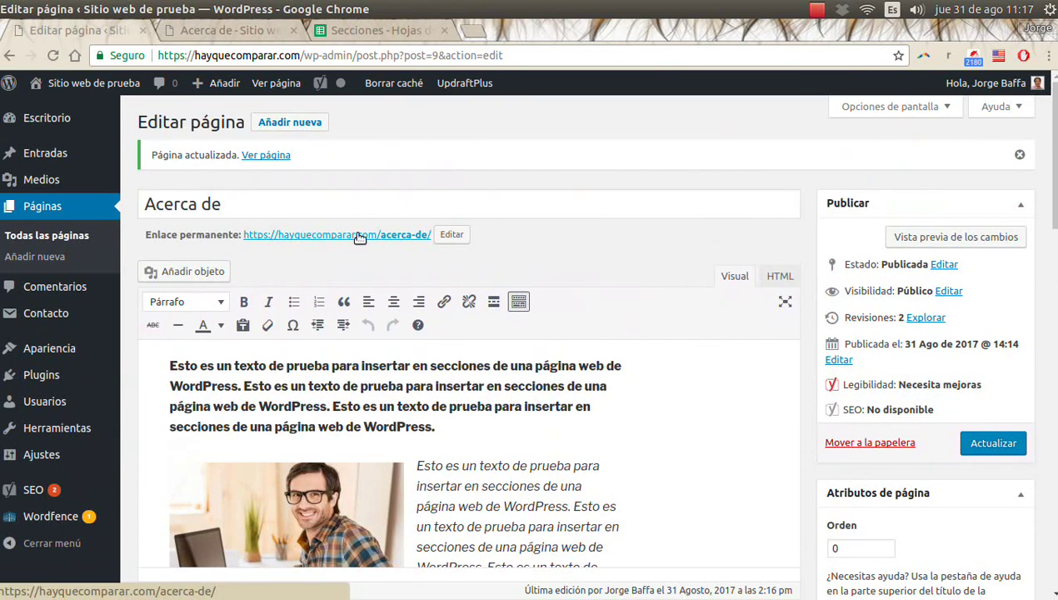
middle_click(359, 239)
click(271, 30)
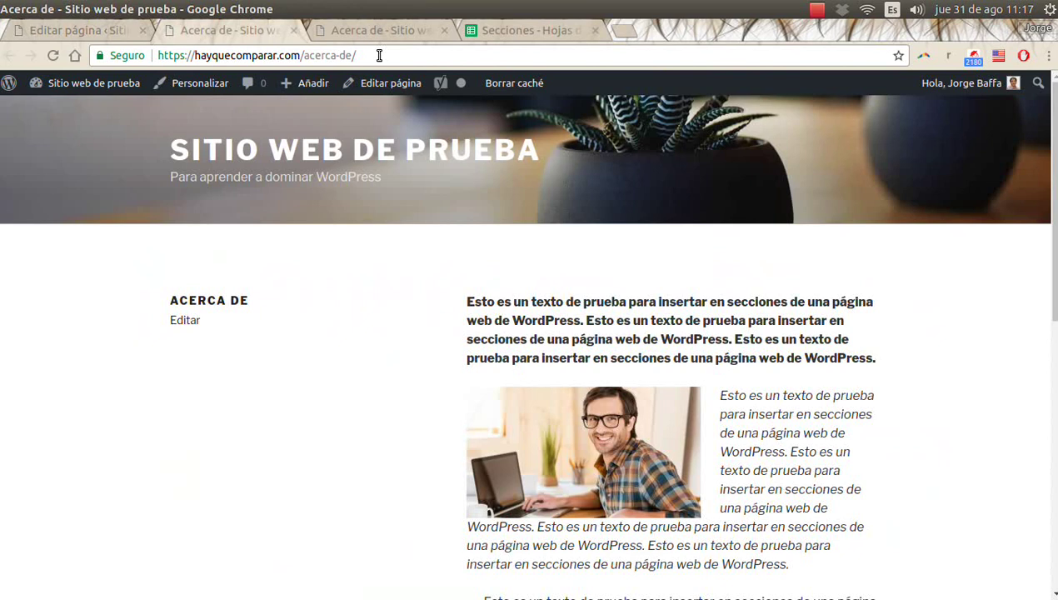
click(293, 31)
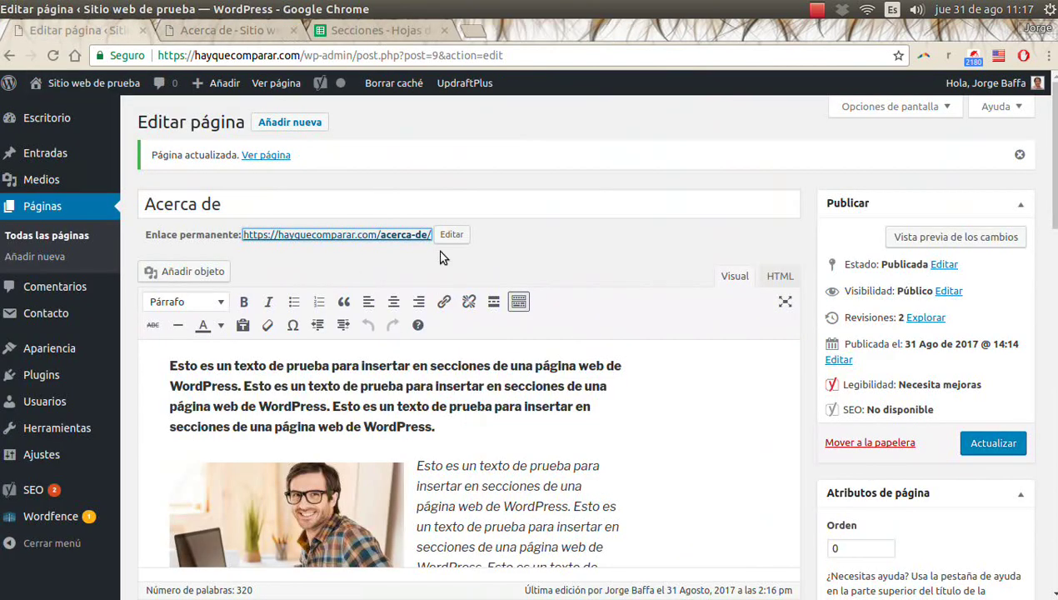
click(393, 249)
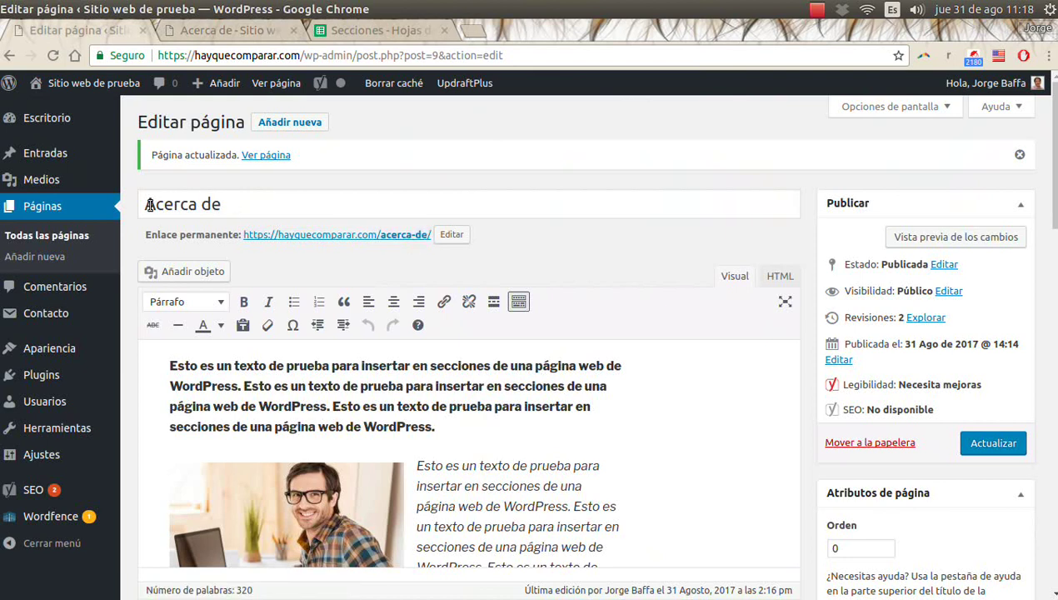
Change the page's permalink slug to acerca-de-pagina-de-prueba and update the page.
click(452, 237)
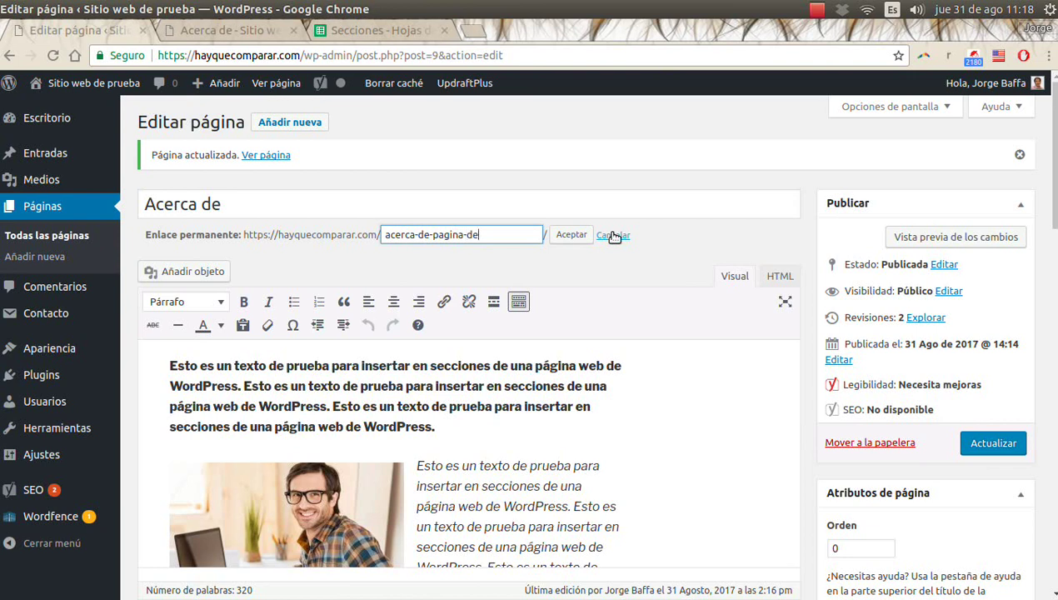
text(-prueba)
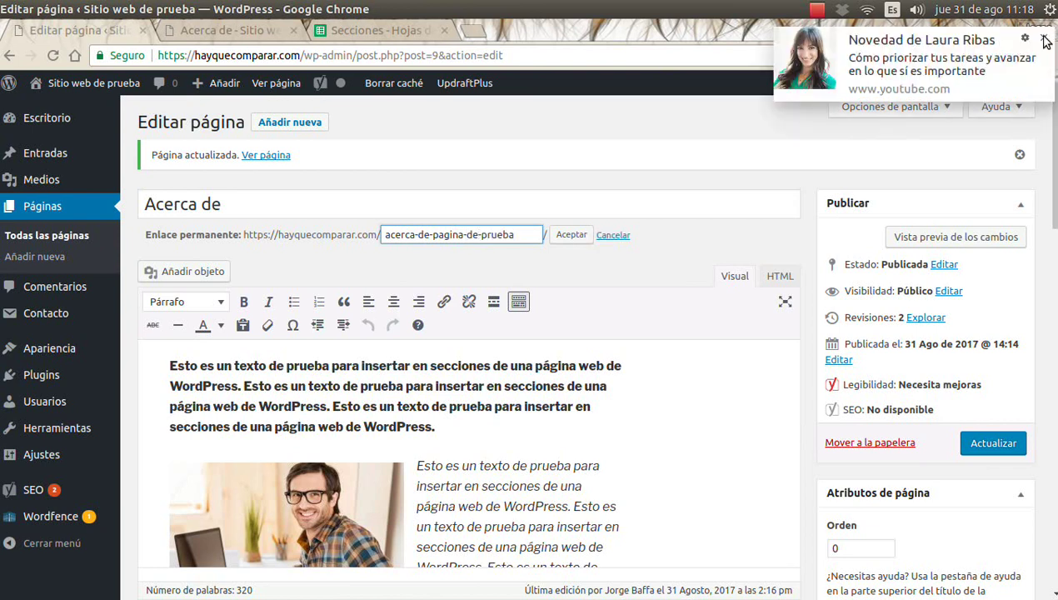
click(577, 237)
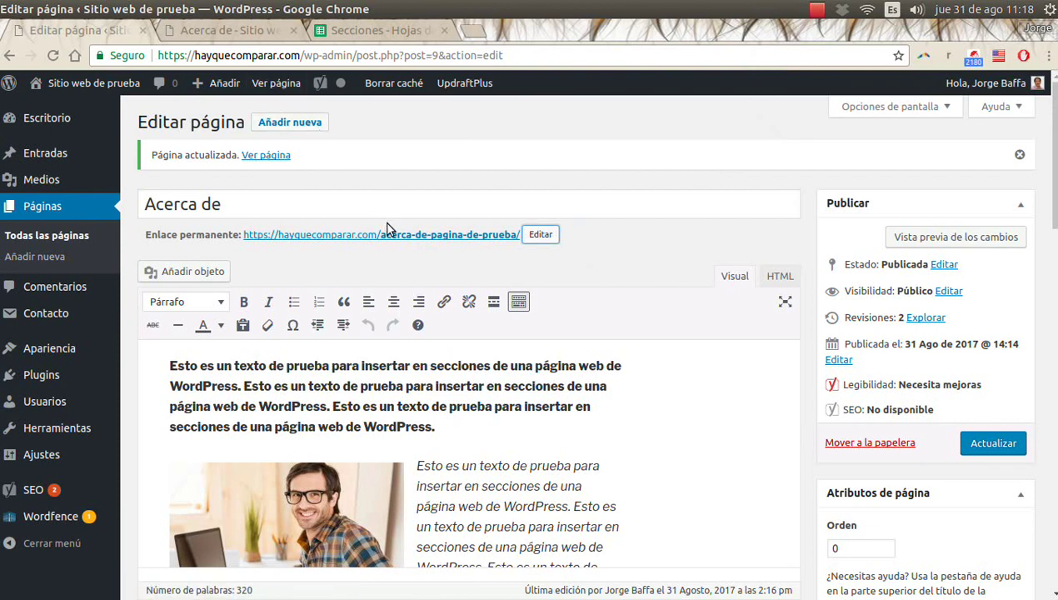
click(997, 442)
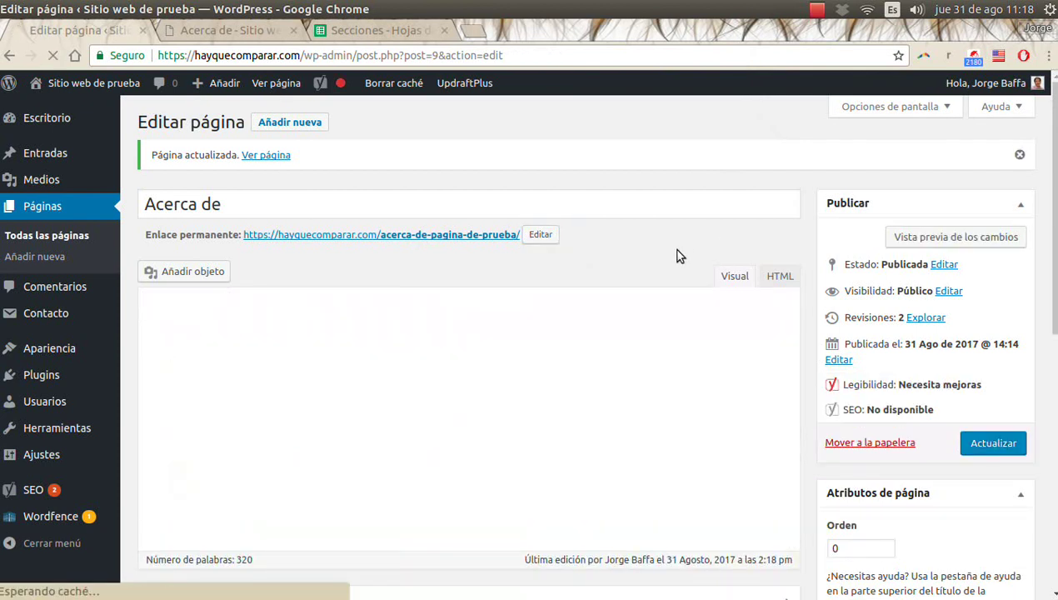
View the updated page in a separate tab and compare its address with the old acerca-de tab.
middle_click(276, 83)
click(227, 30)
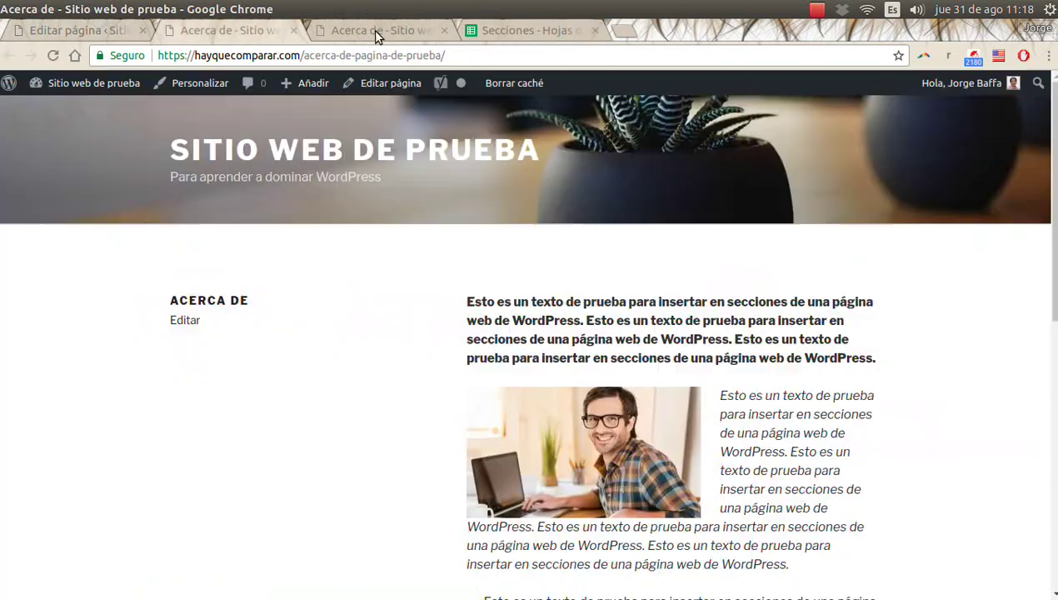
click(376, 30)
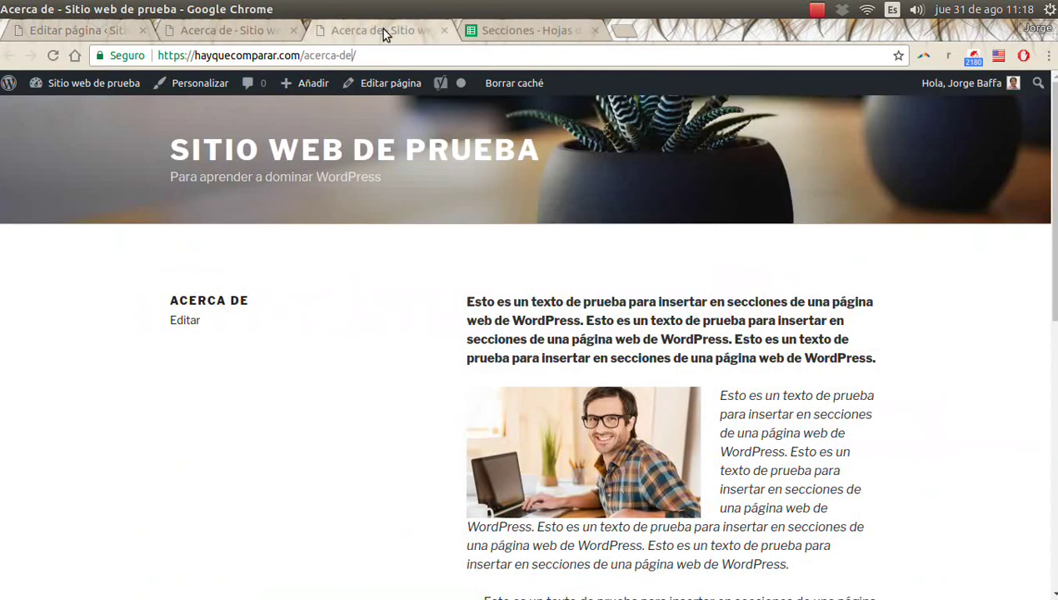
click(279, 32)
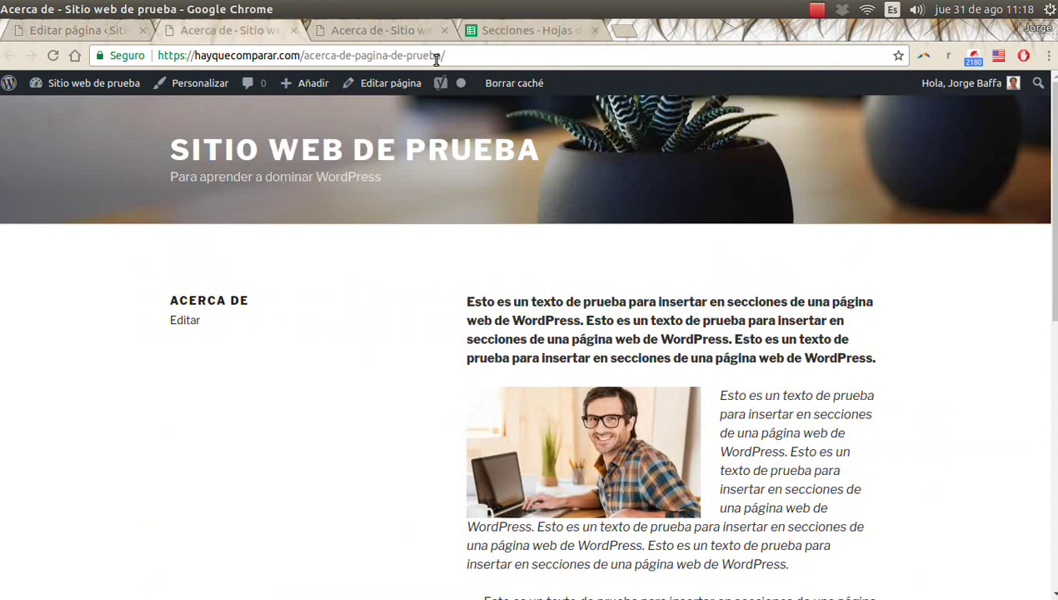
click(415, 32)
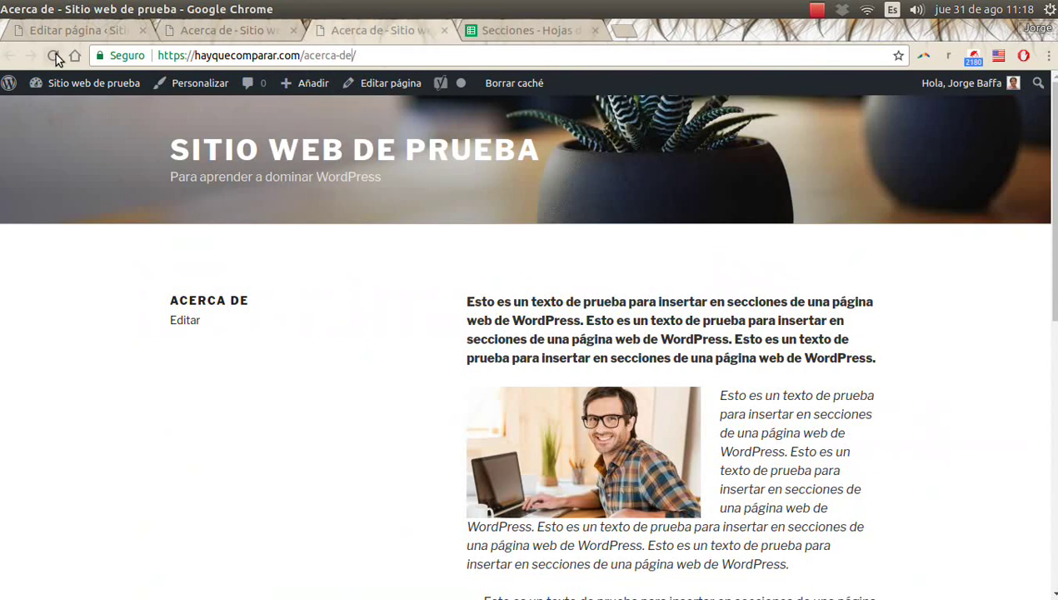
Load the old acerca-de address to check where it leads, close both Acerca de page tabs, and return to the page editor.
key(Return)
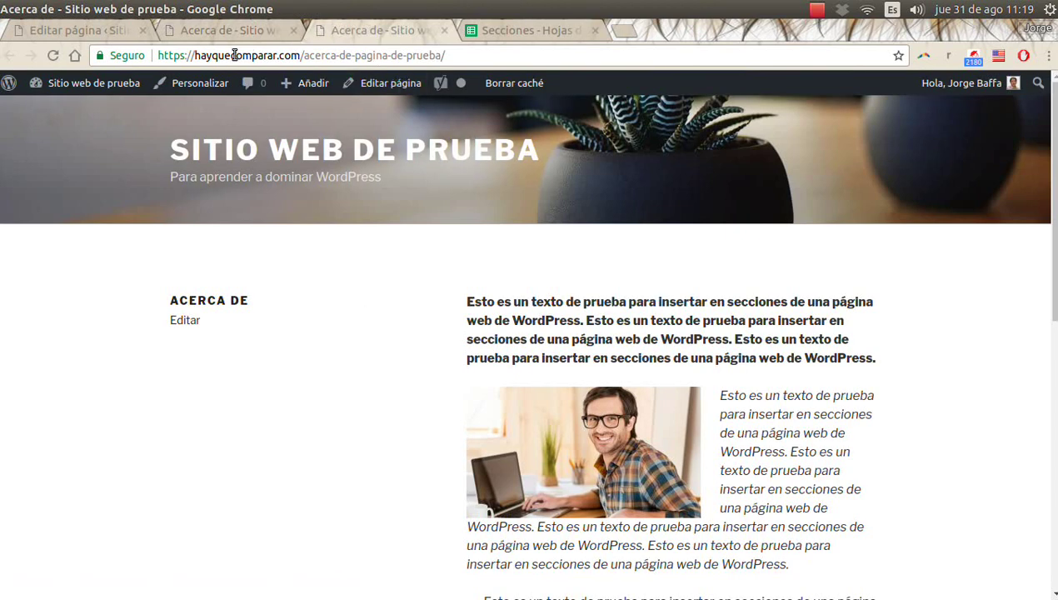
click(444, 30)
click(230, 28)
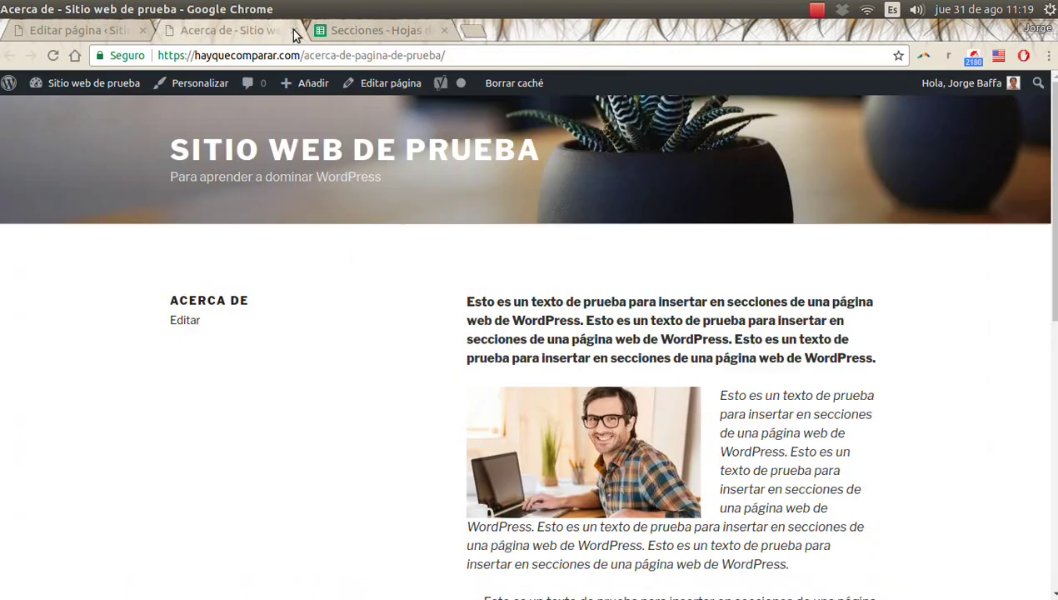
click(293, 30)
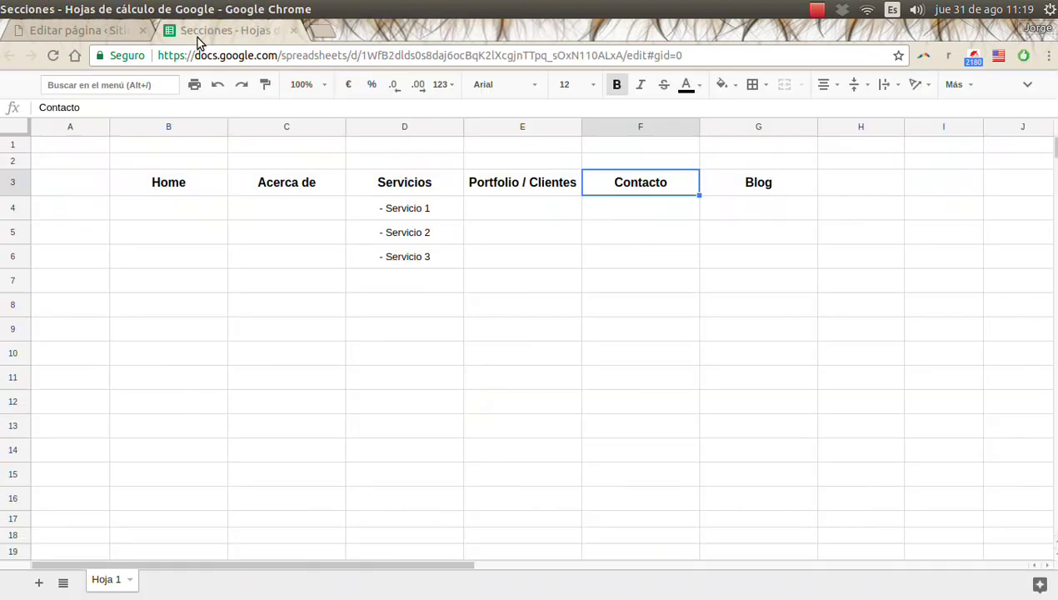
click(95, 35)
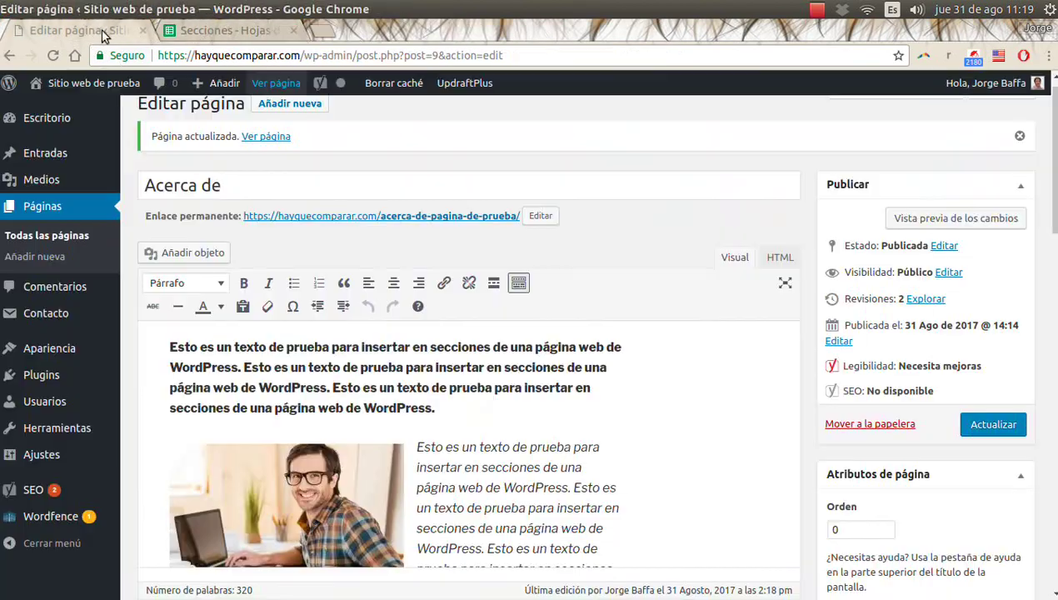
click(105, 32)
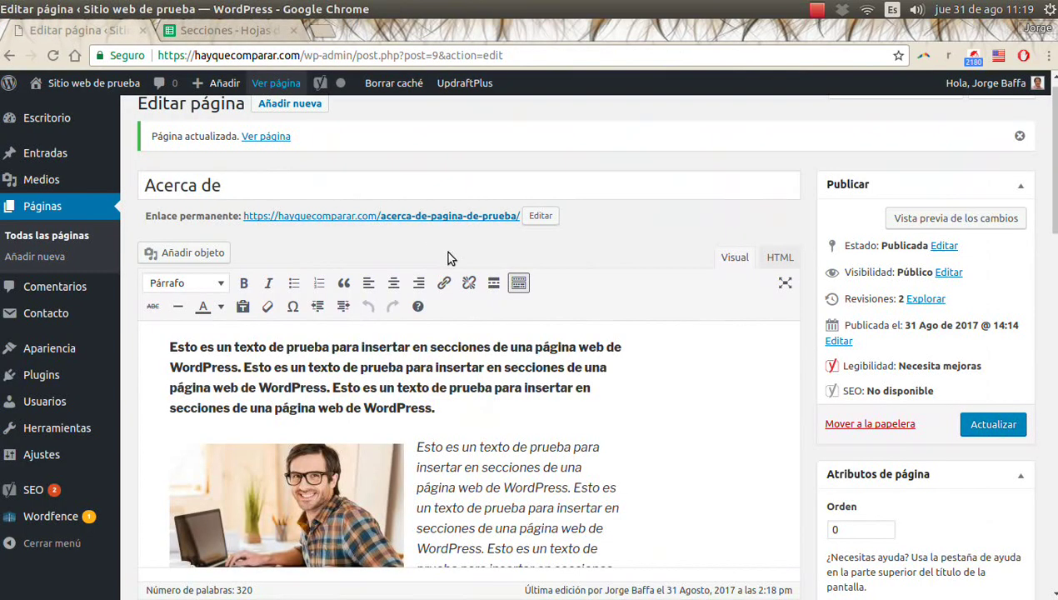
Change the permalink slug of the Acerca de page back to acerca-de.
click(540, 216)
drag(435, 216, 574, 218)
key(BackSpace)
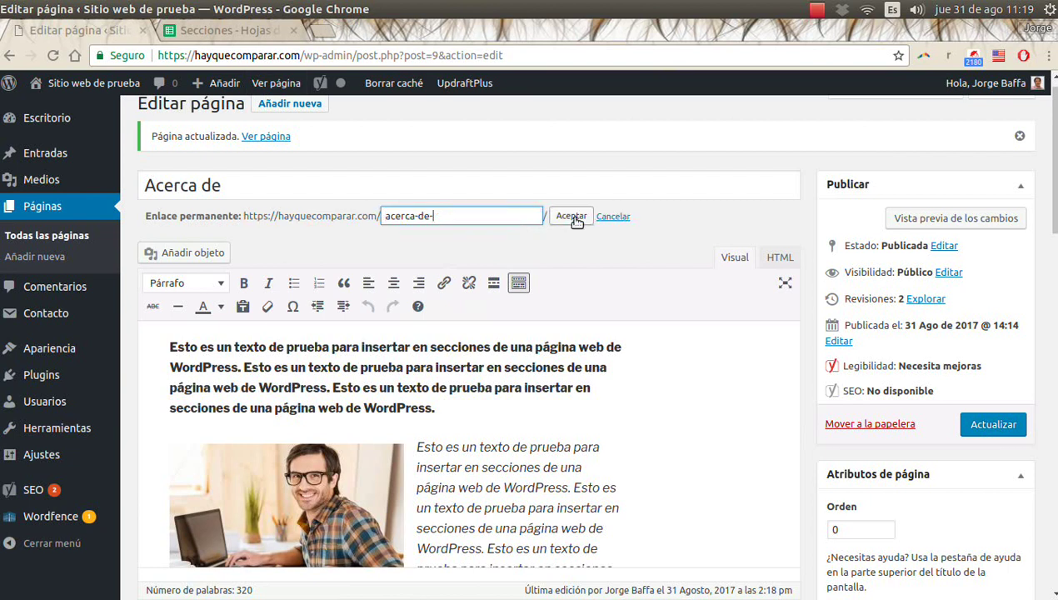
click(572, 216)
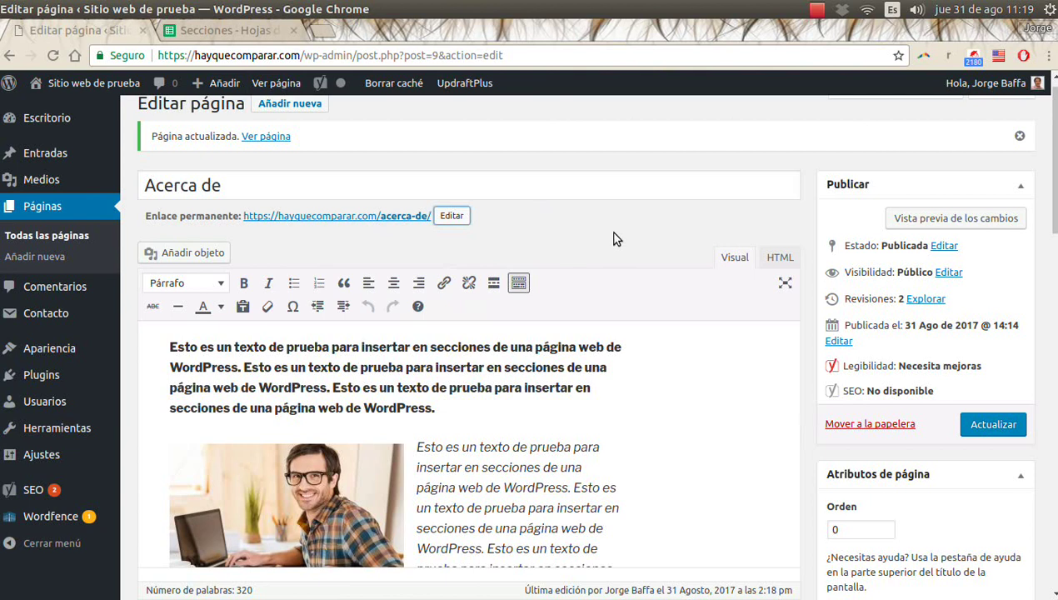
Examine the page content's HTML code, including its strong, em and img tags, and return to the visual editor.
scroll(617, 246, down, 3)
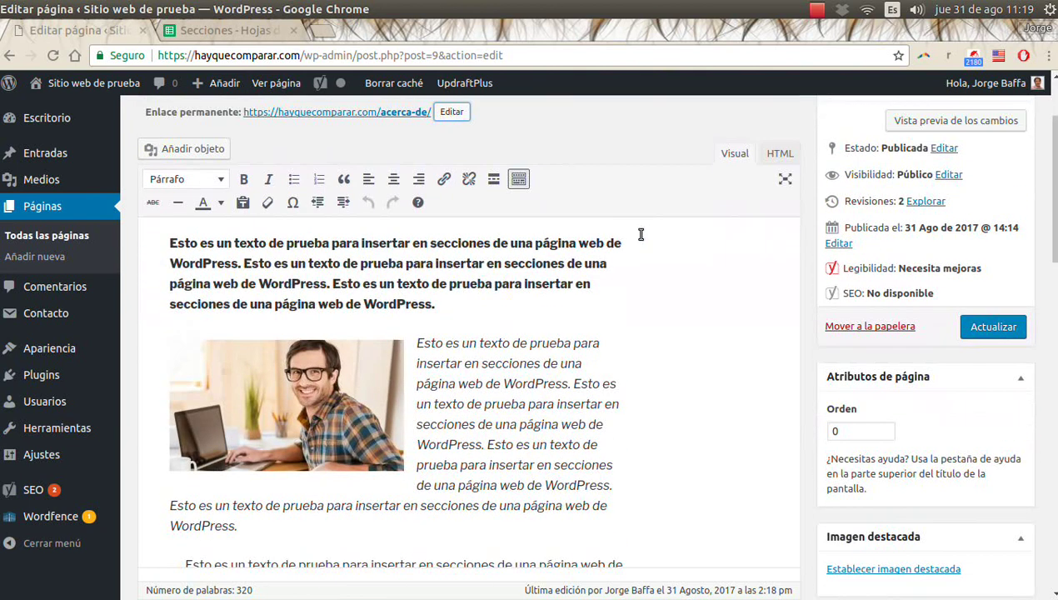
scroll(667, 283, up, 3)
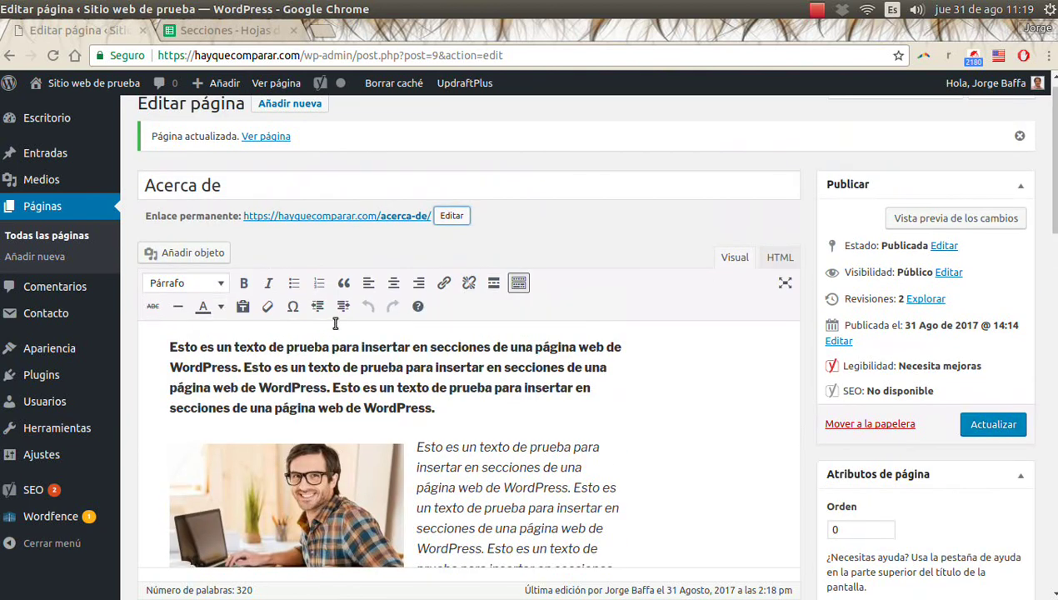
scroll(333, 323, down, 1)
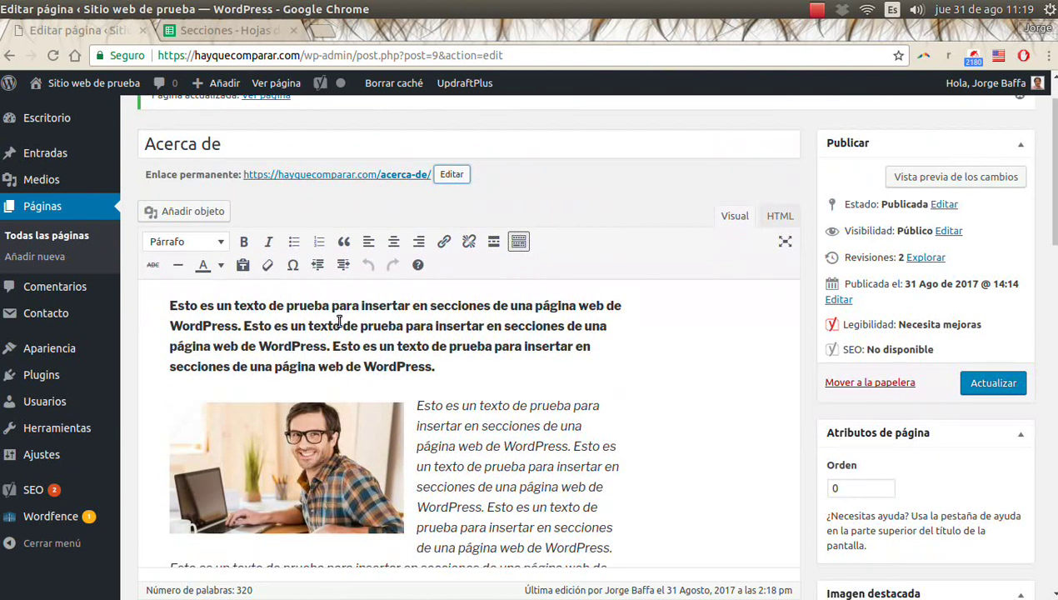
click(779, 216)
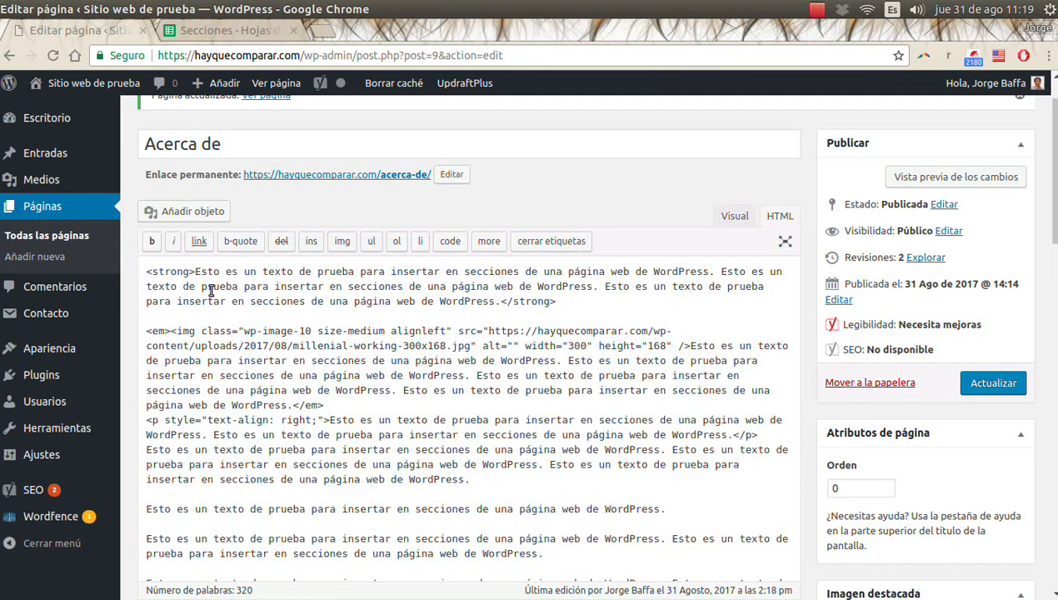
scroll(297, 322, down, 2)
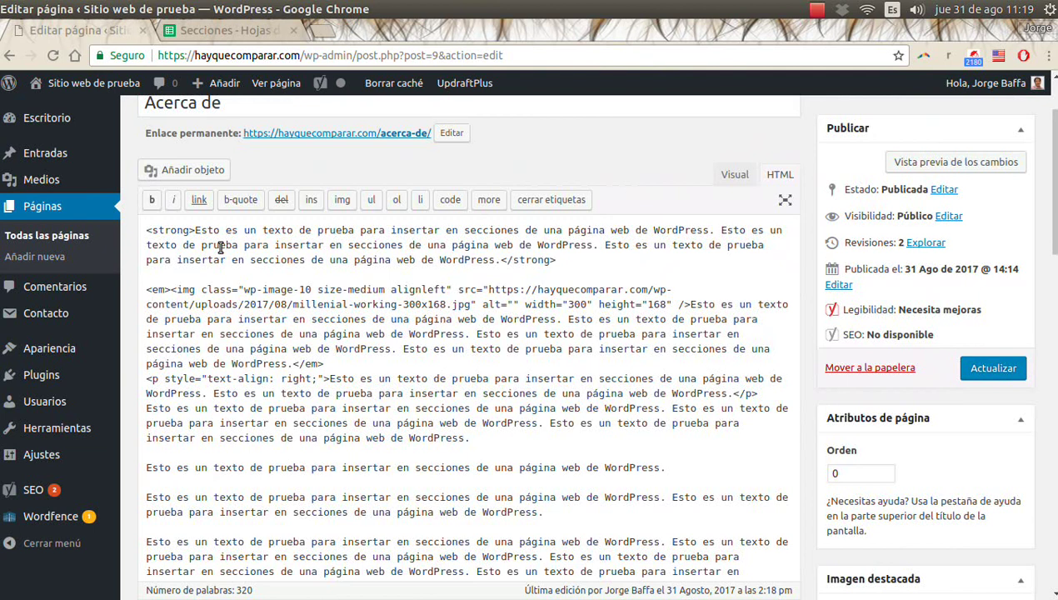
drag(195, 230, 147, 230)
mouse_move(498, 263)
mouse_down()
mouse_move(555, 275)
mouse_move(500, 281)
mouse_up()
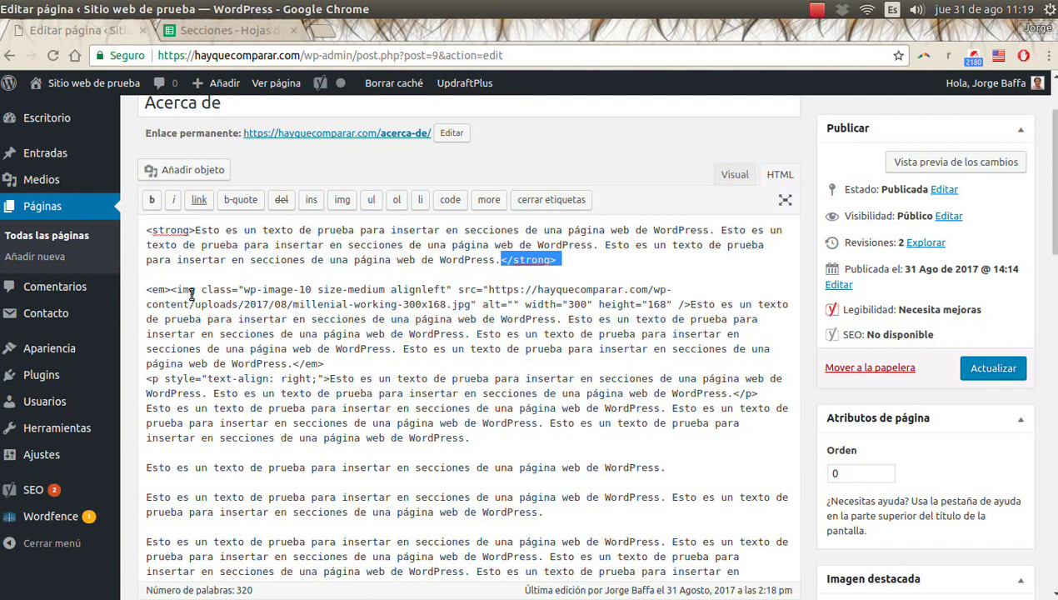
drag(146, 289, 414, 290)
click(313, 348)
scroll(320, 398, down, 3)
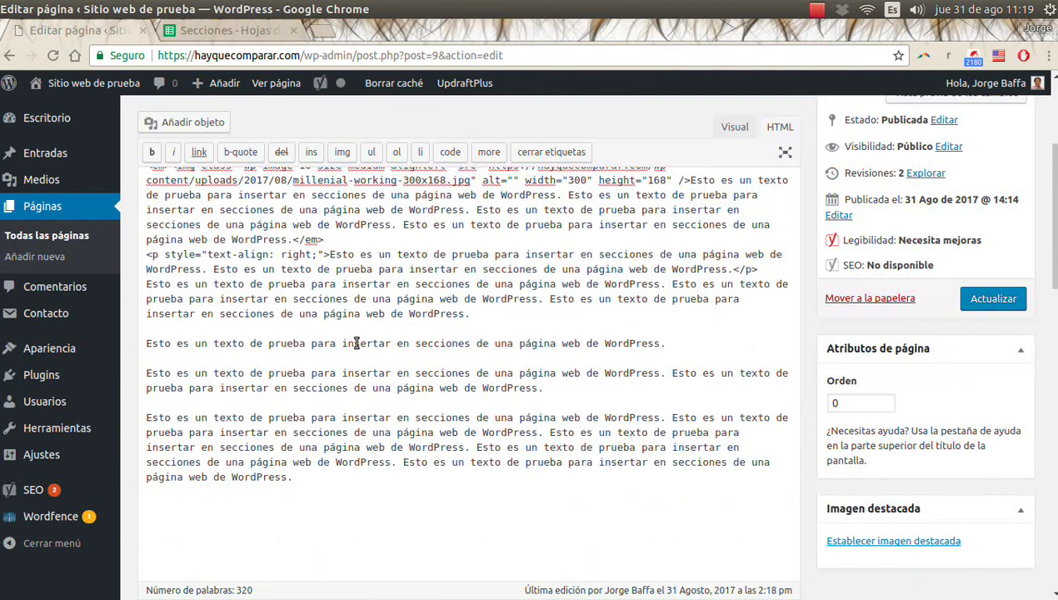
scroll(470, 327, up, 4)
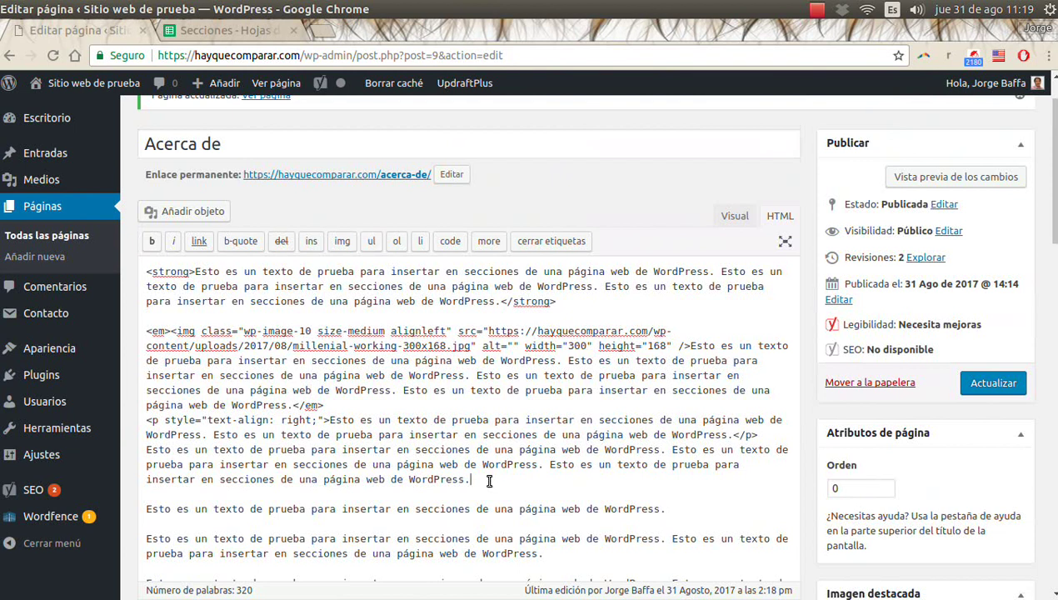
click(734, 218)
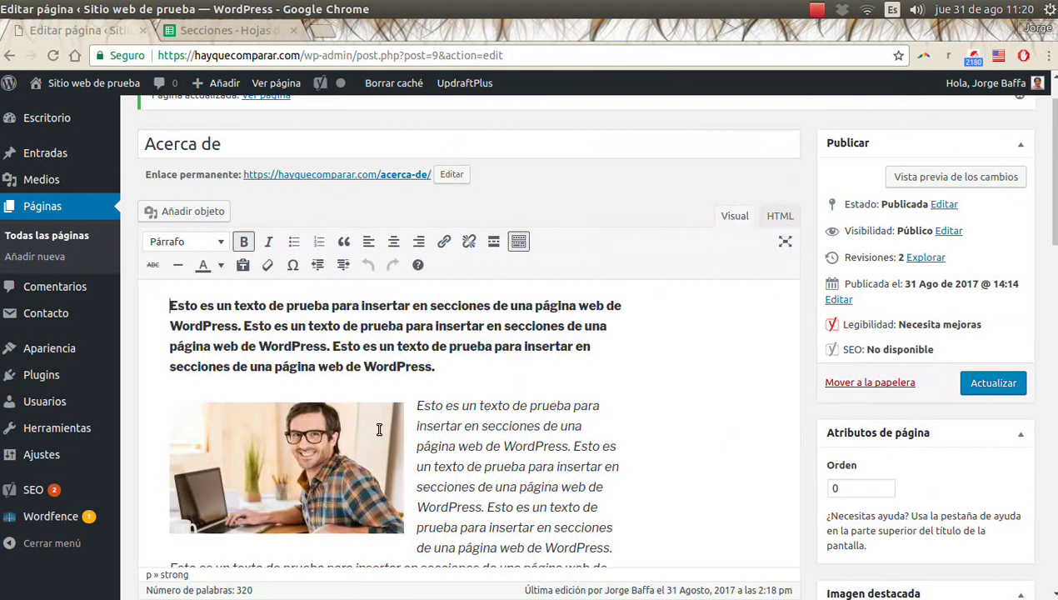
Review the Yoast SEO snippet preview and target keyword settings below the content, and view the page in a separate tab.
scroll(483, 466, down, 3)
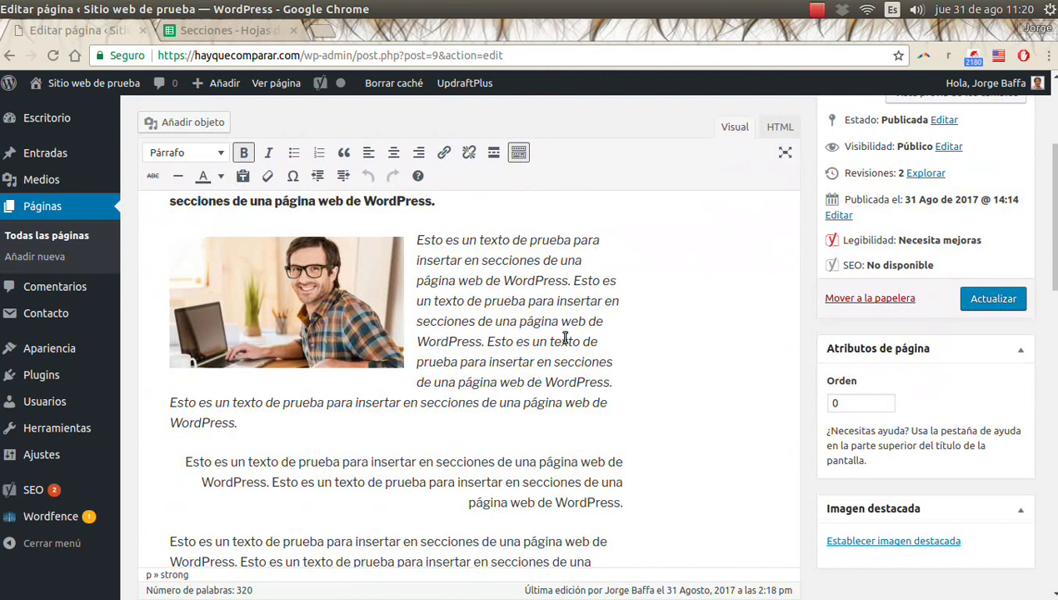
scroll(557, 337, down, 3)
scroll(590, 342, down, 10)
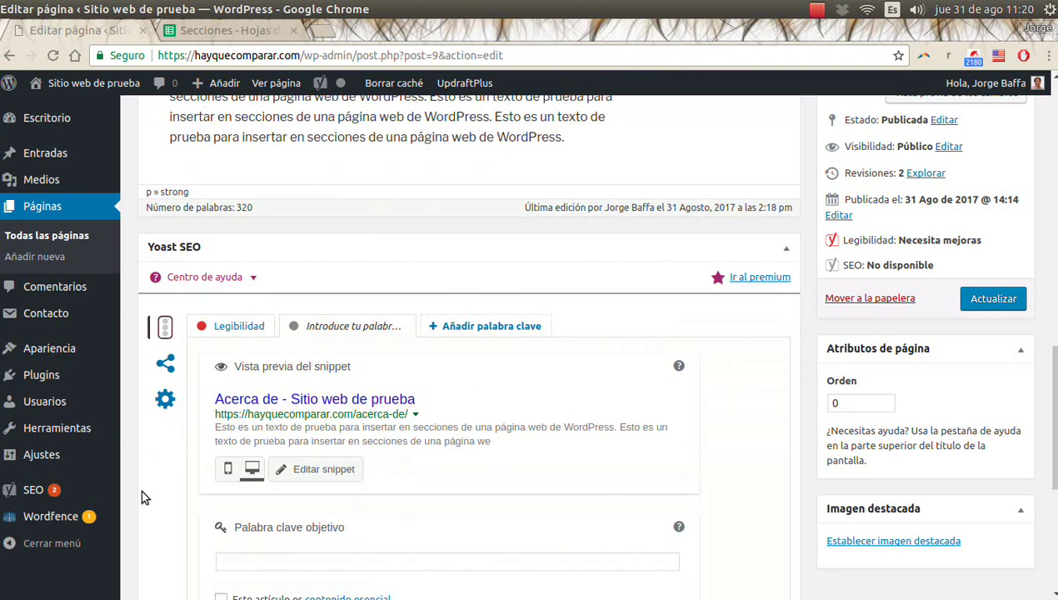
scroll(771, 414, down, 1)
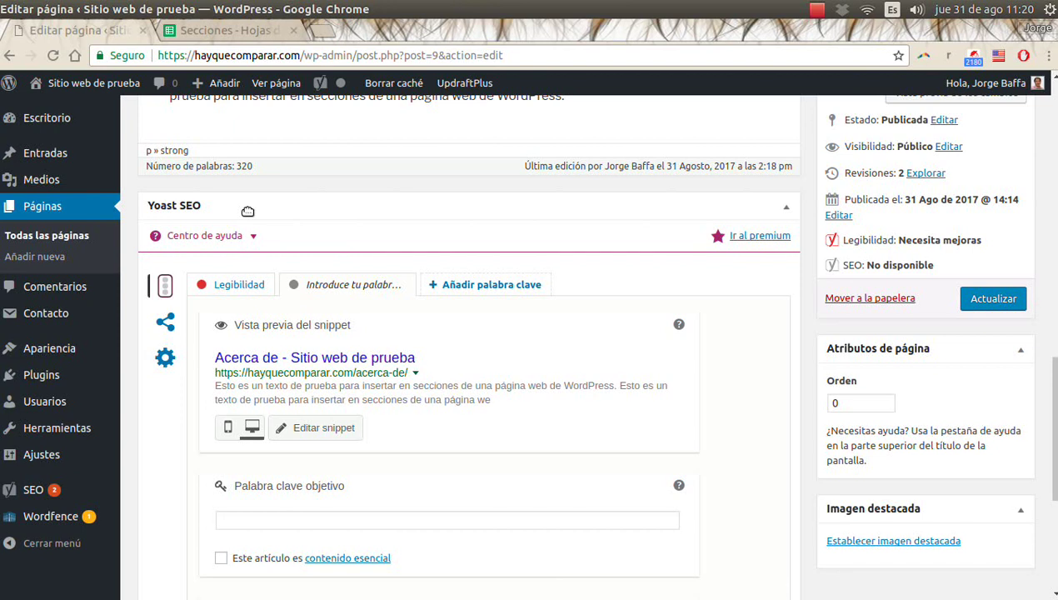
scroll(342, 346, down, 1)
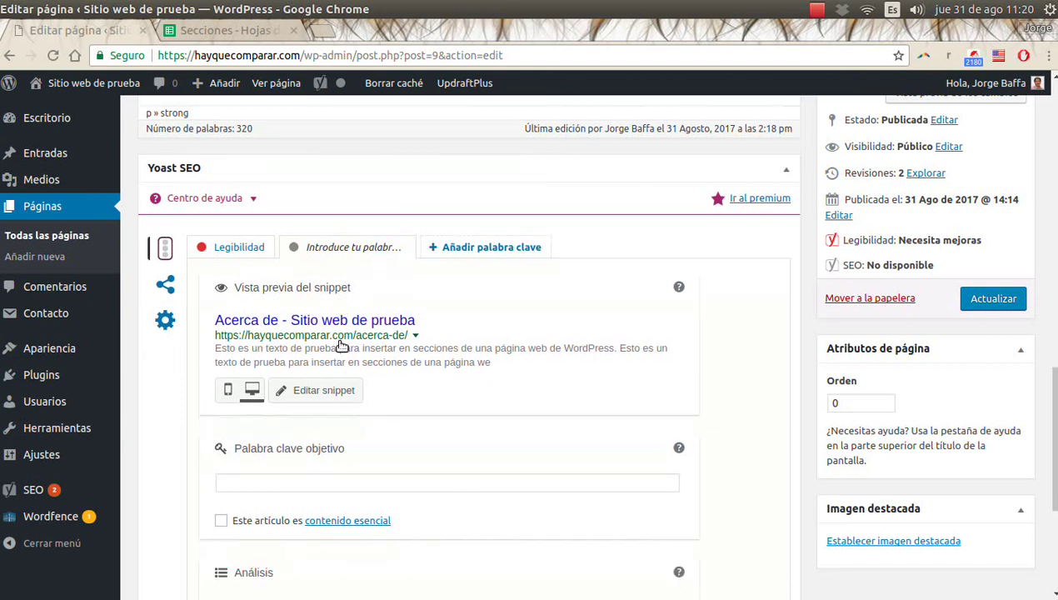
scroll(342, 346, down, 2)
scroll(343, 345, up, 2)
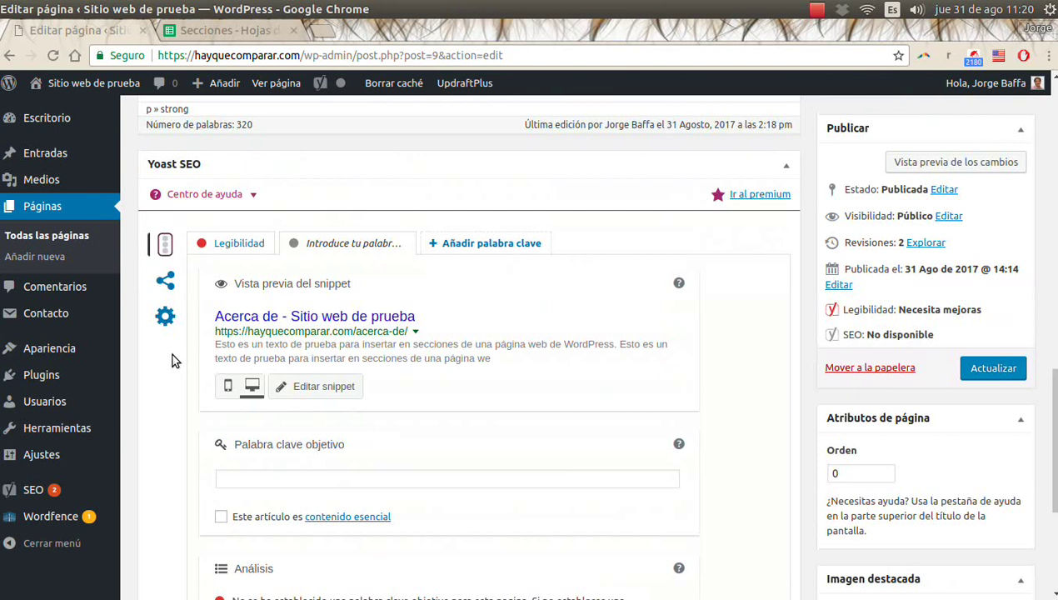
middle_click(269, 83)
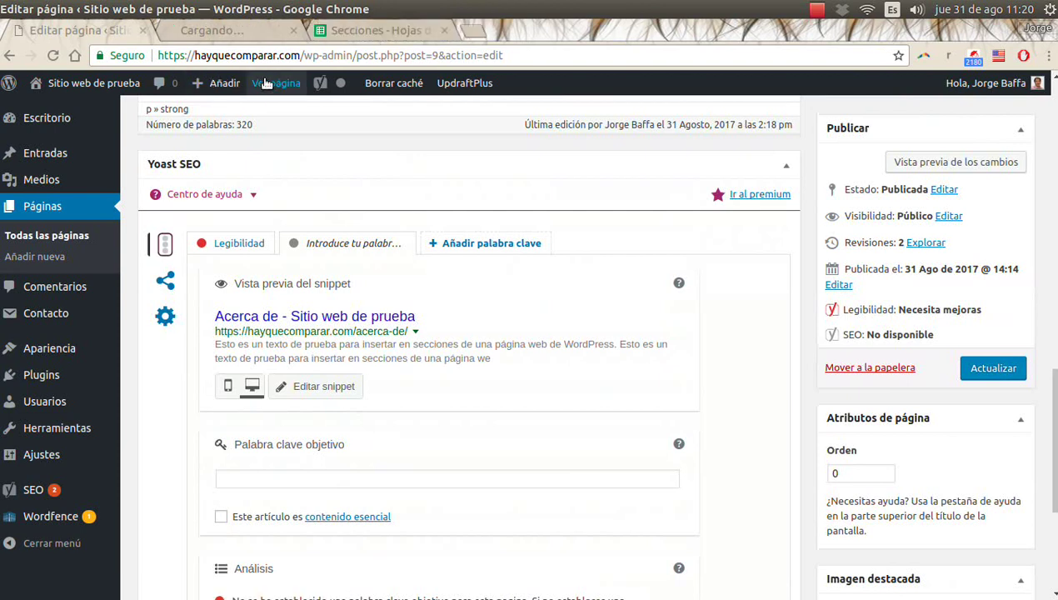
click(233, 31)
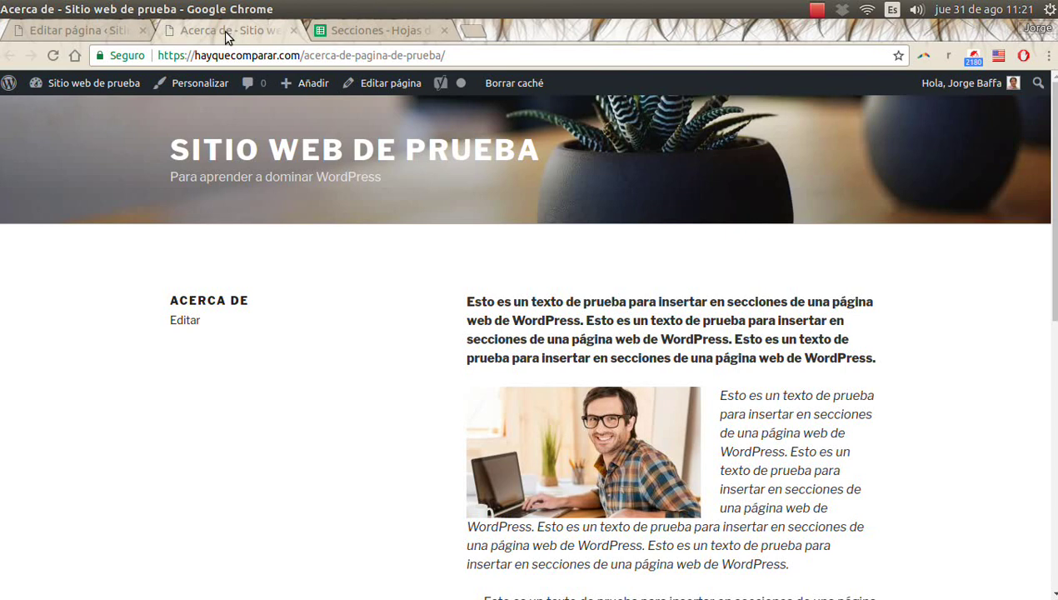
Search google.com.ar for psicologo in a new tab and examine how the ads and organic results are presented.
click(471, 31)
text(google.com.ar)
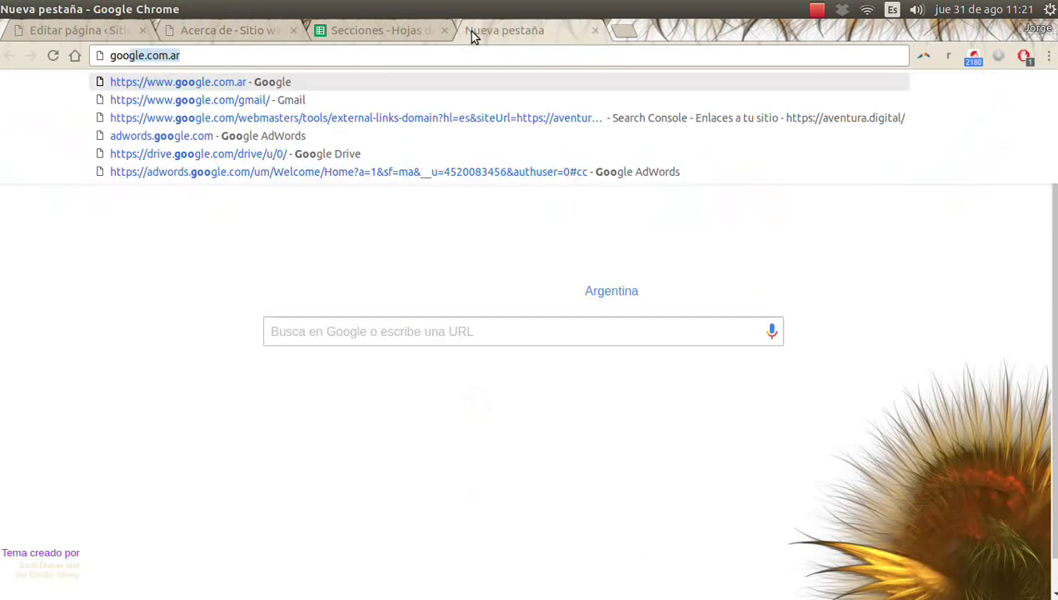
key(Return)
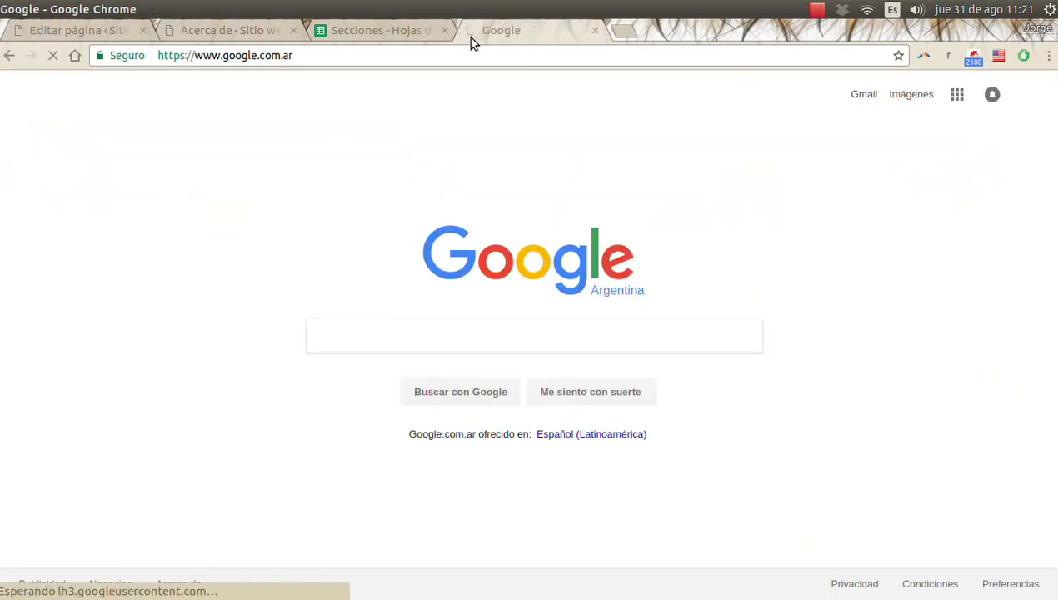
text(ps)
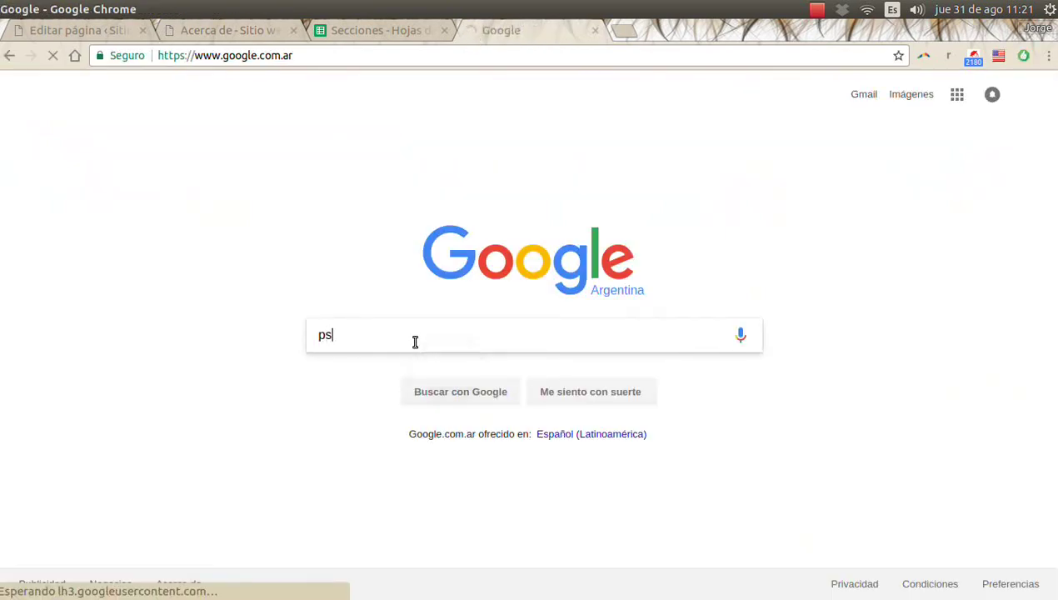
text(icologo)
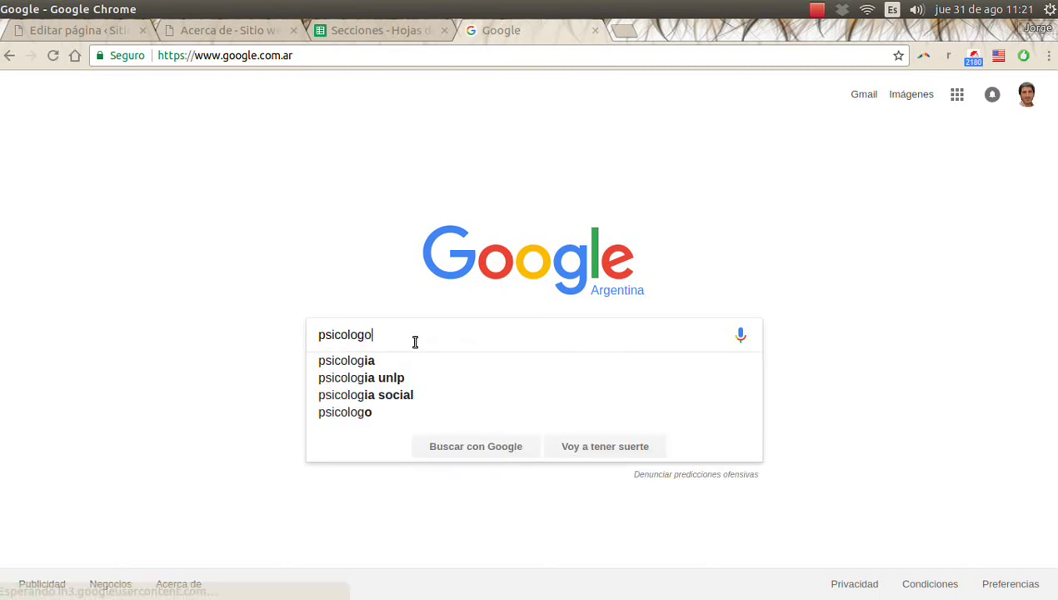
key(Return)
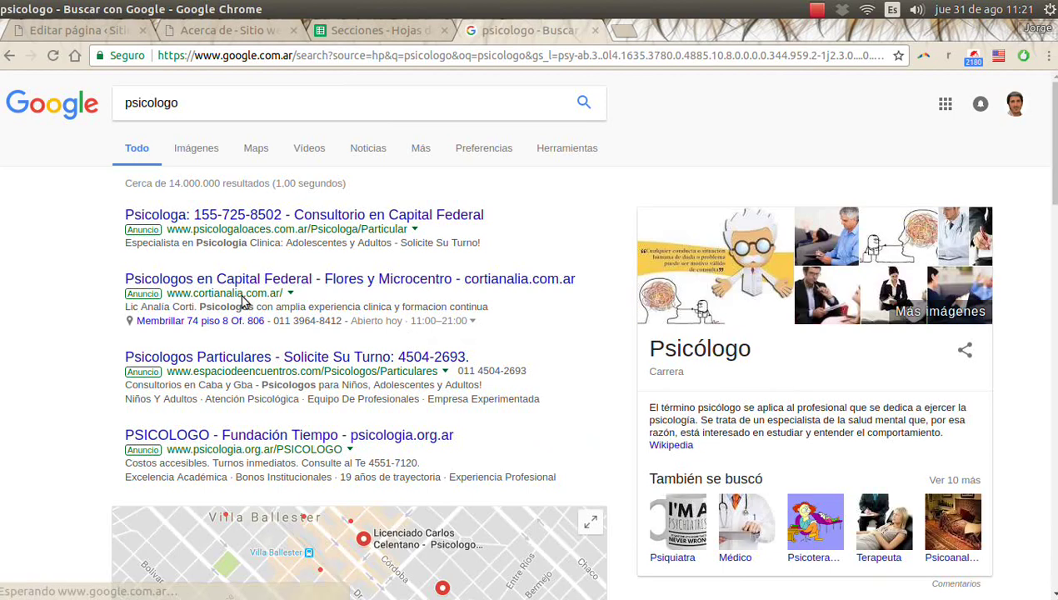
scroll(246, 304, down, 3)
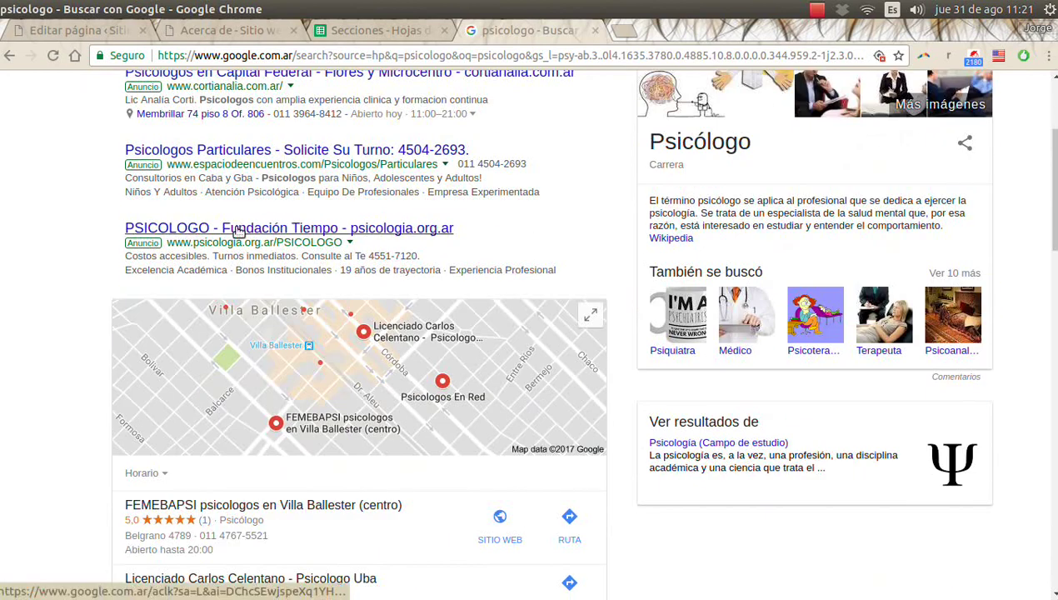
scroll(250, 238, down, 2)
scroll(251, 237, down, 6)
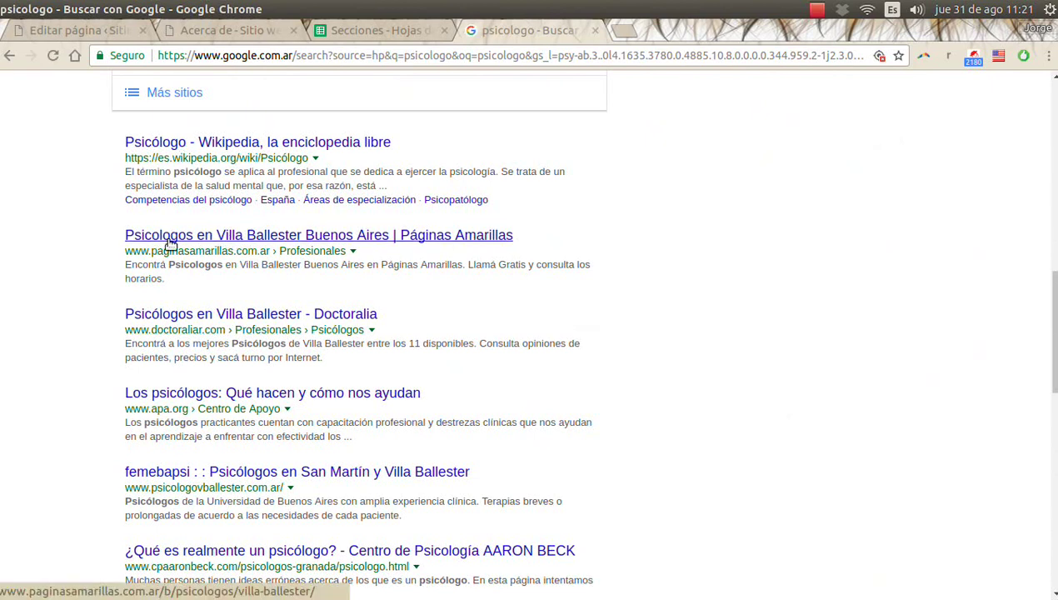
Compare the live Acerca de page, the Yoast snippet preview and the psicologo search results, and return to the page editor.
click(225, 32)
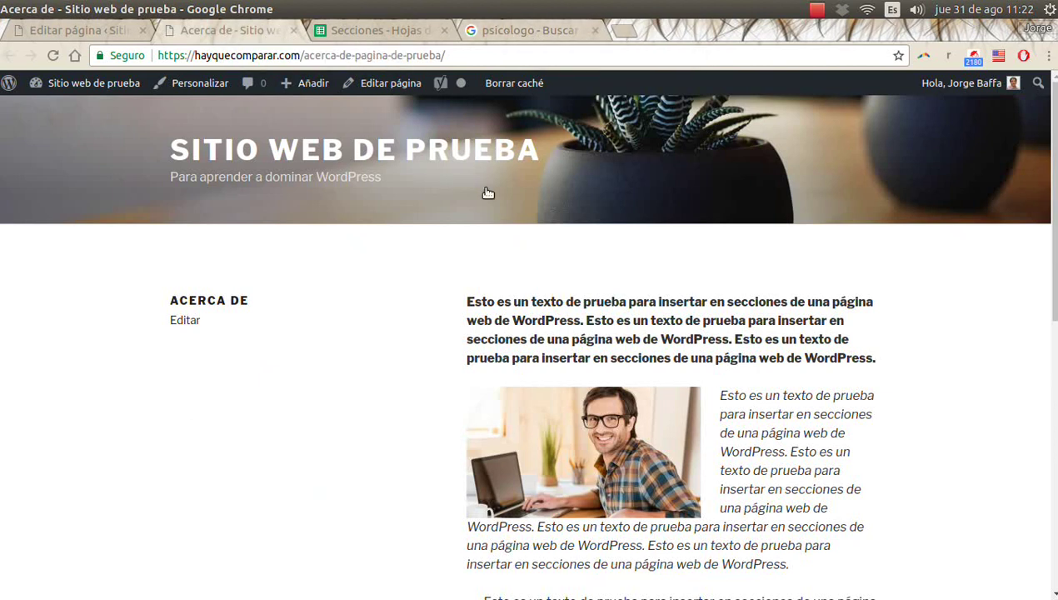
click(90, 39)
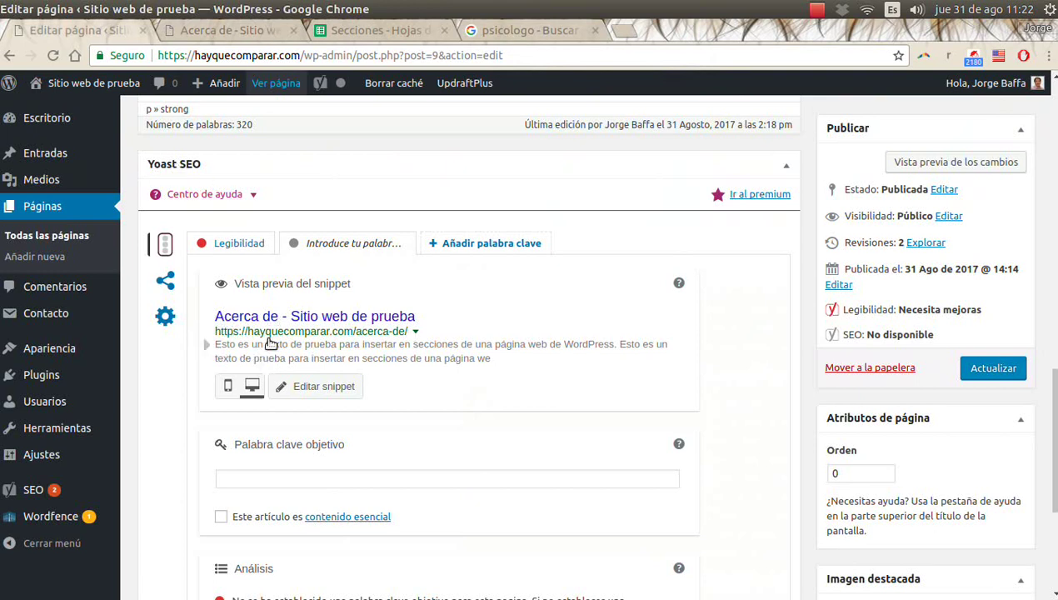
click(496, 30)
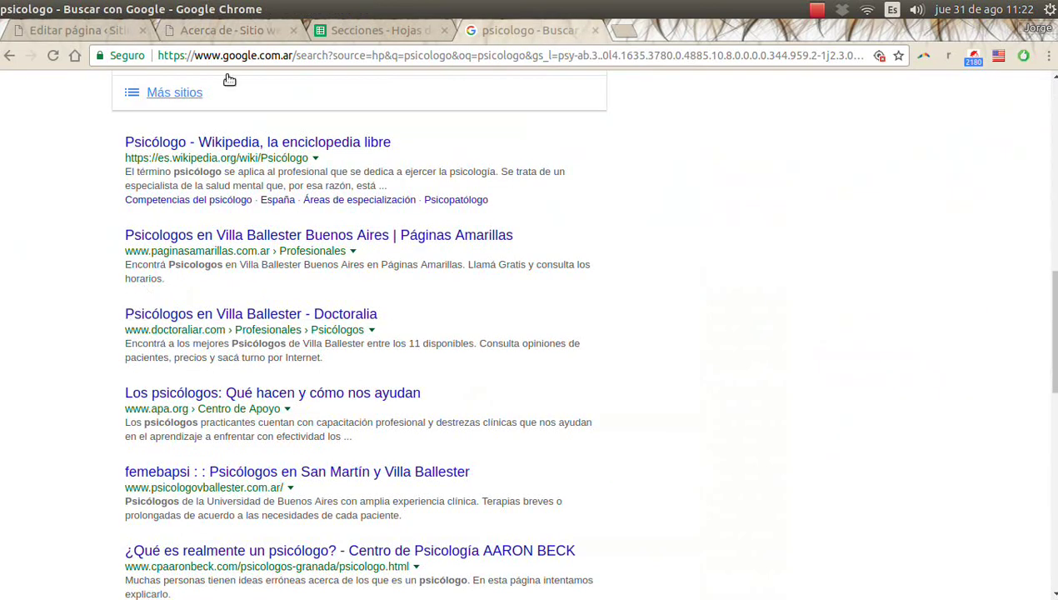
click(214, 31)
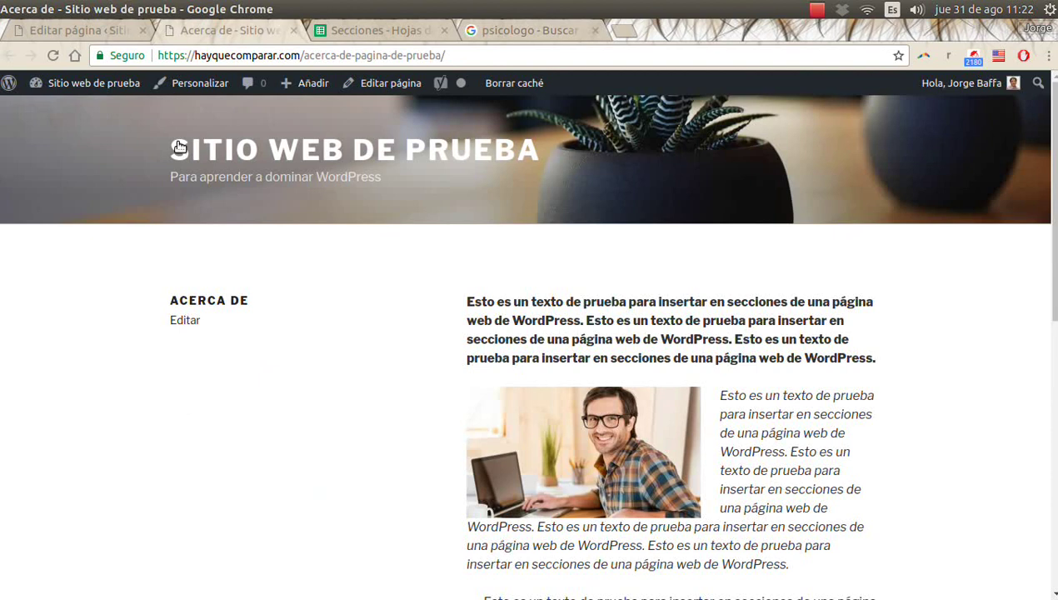
click(79, 30)
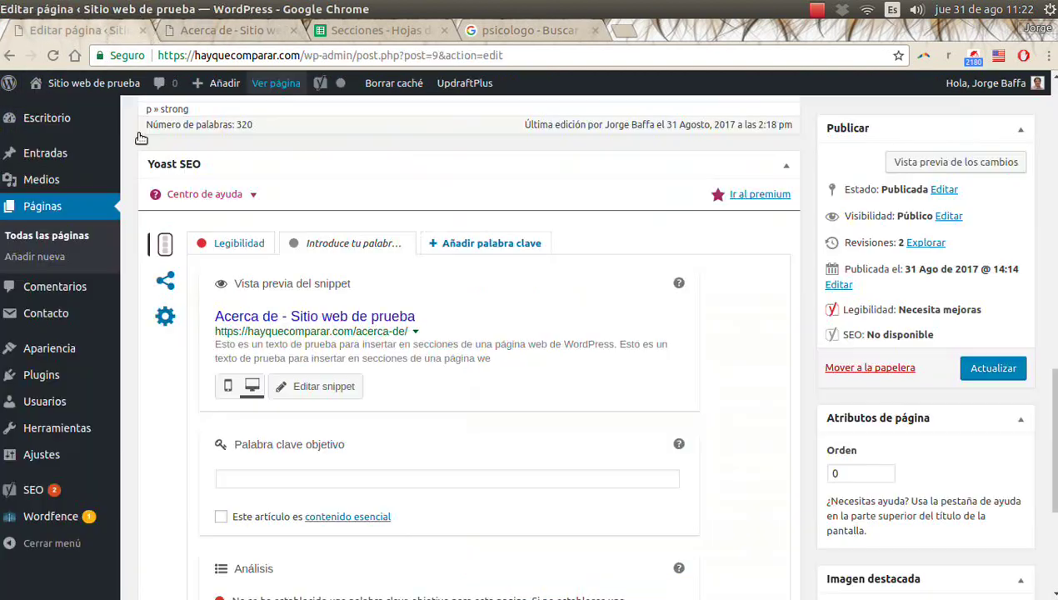
Open the Yoast snippet for editing and set the SEO title to "Acerca de Sitio de Prueba".
click(229, 320)
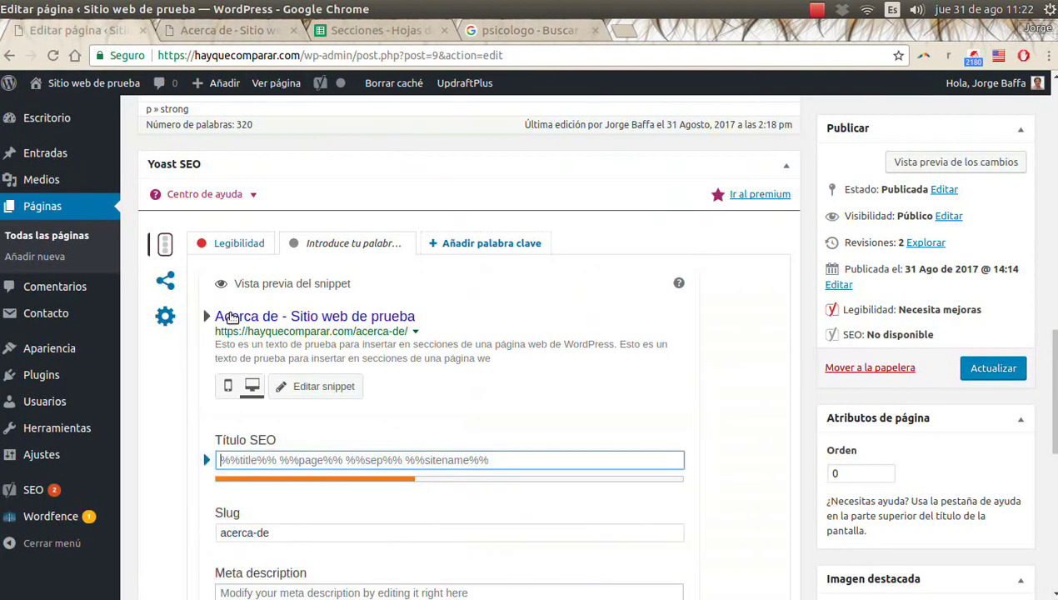
scroll(233, 338, down, 1)
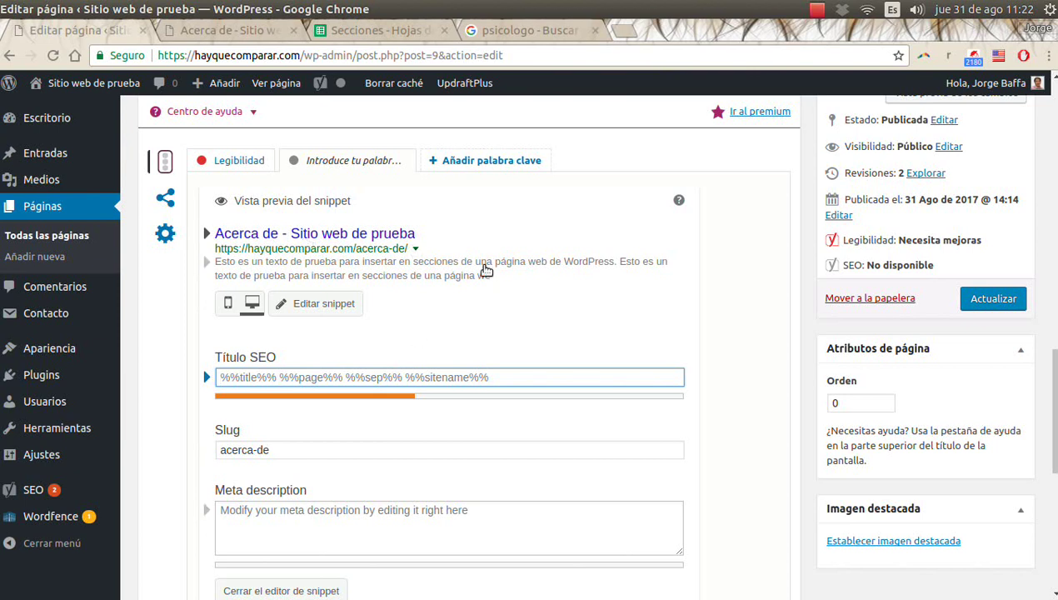
text(Ac)
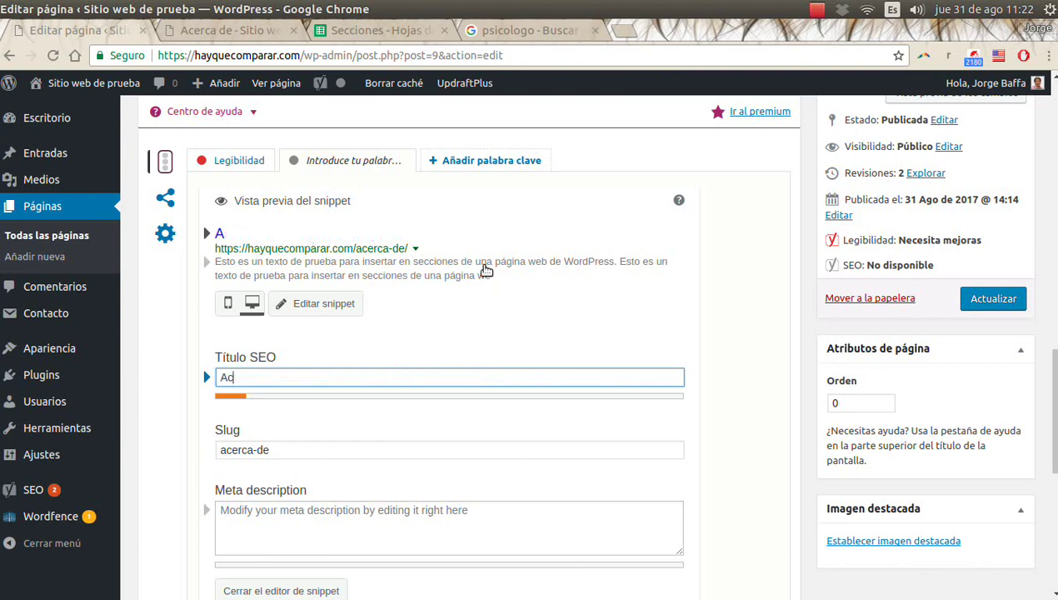
text(erca de S)
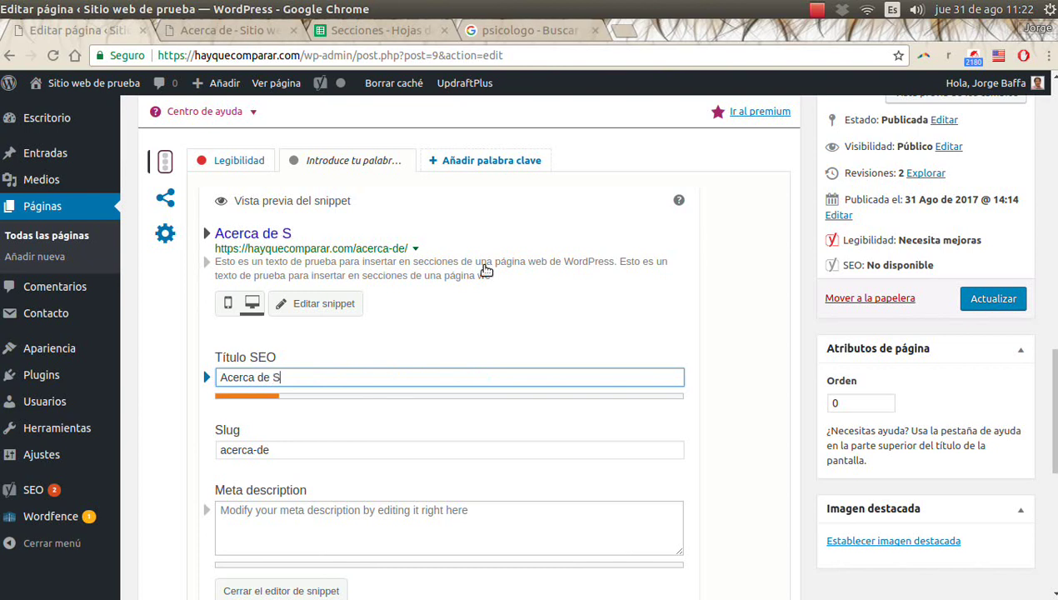
text(itio de Prueb)
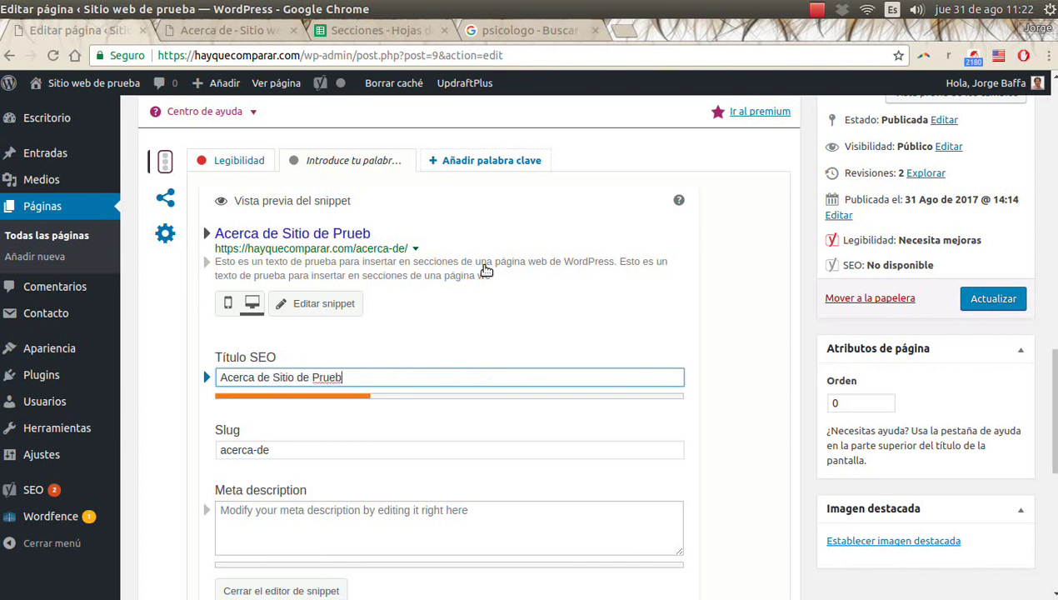
text(a)
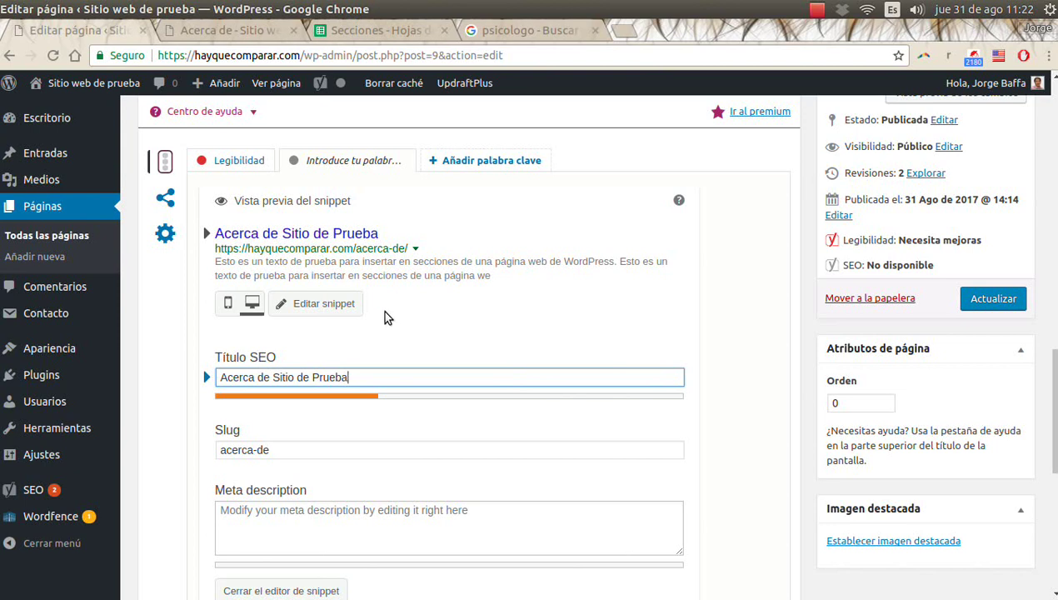
click(195, 447)
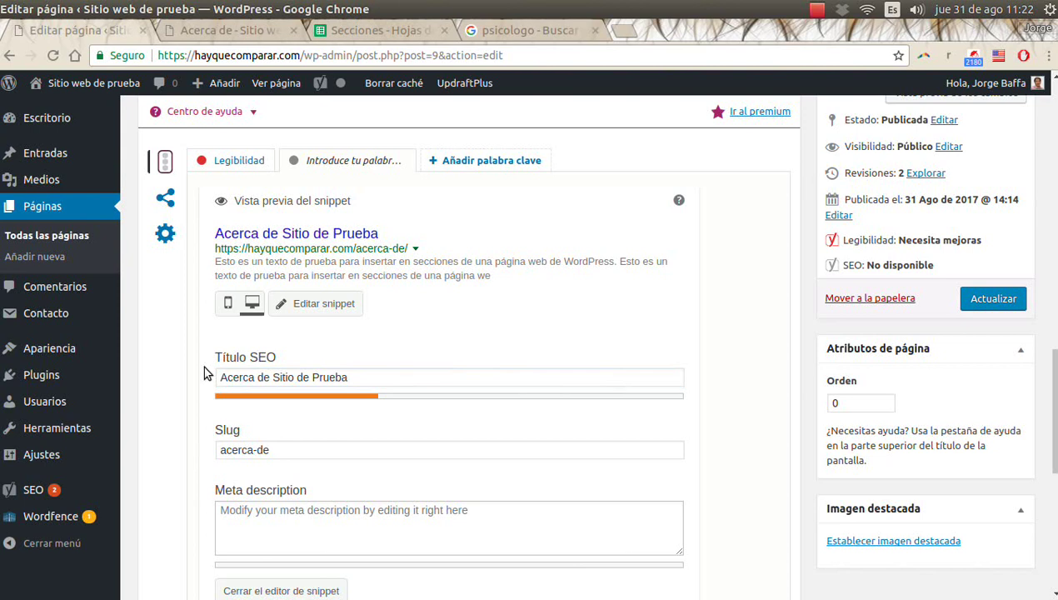
Compare the snippet's slug field with the page's permalink under the title, and return to the snippet editor.
click(270, 449)
scroll(304, 236, up, 10)
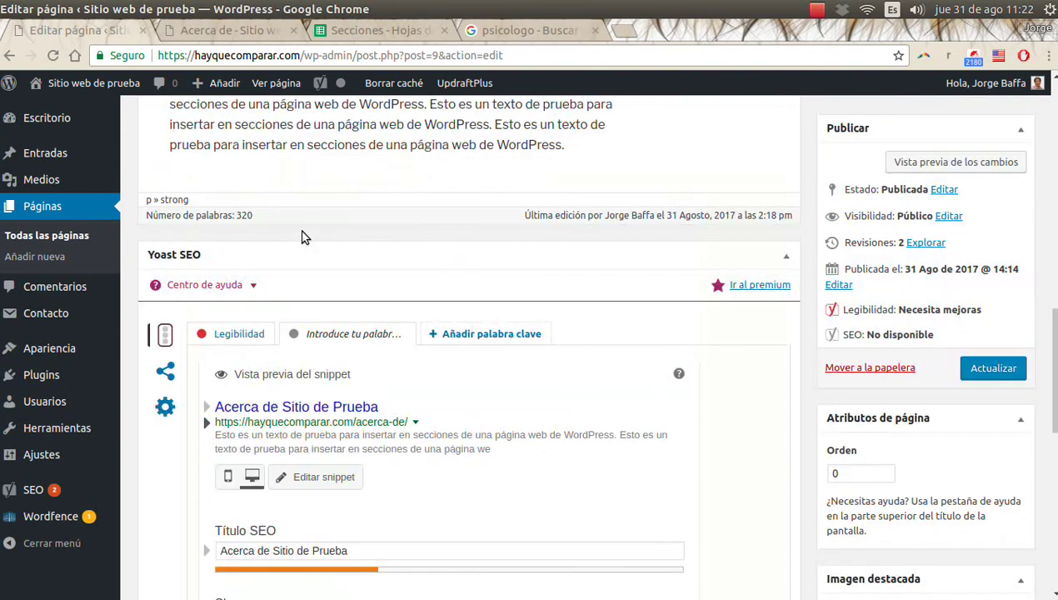
scroll(339, 175, up, 3)
scroll(339, 175, up, 5)
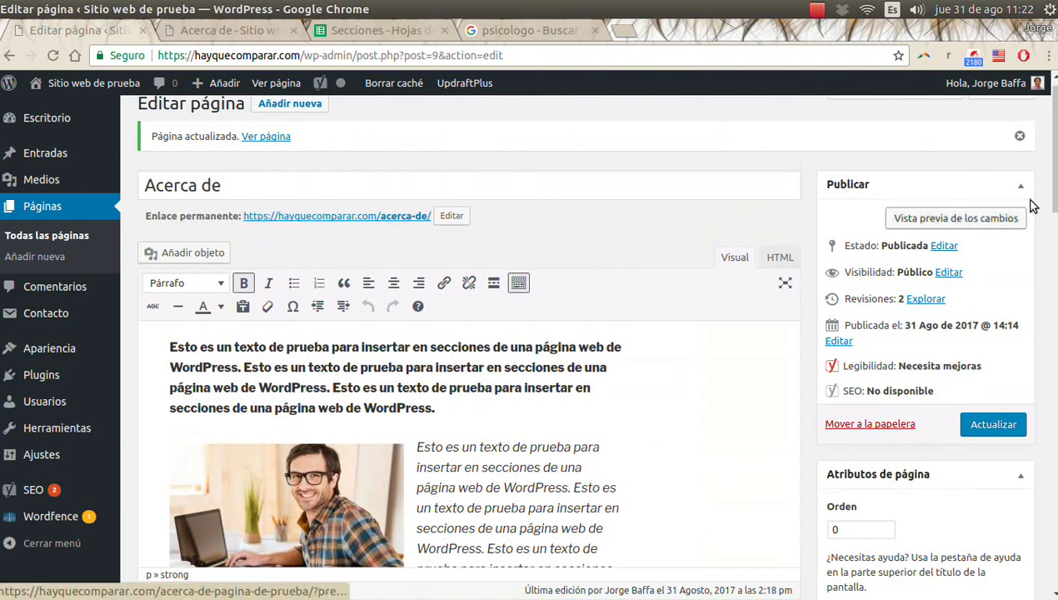
drag(1053, 174, 1053, 424)
scroll(244, 386, down, 1)
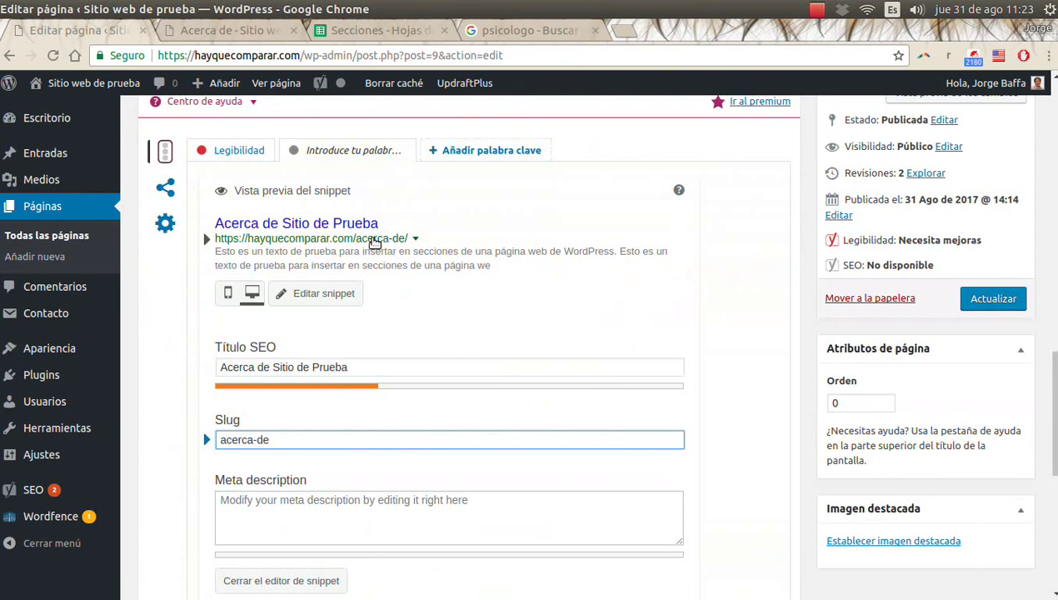
Compare the snippet's URL and empty meta description field with the psicologo results on Google, and return to the page editor.
click(525, 31)
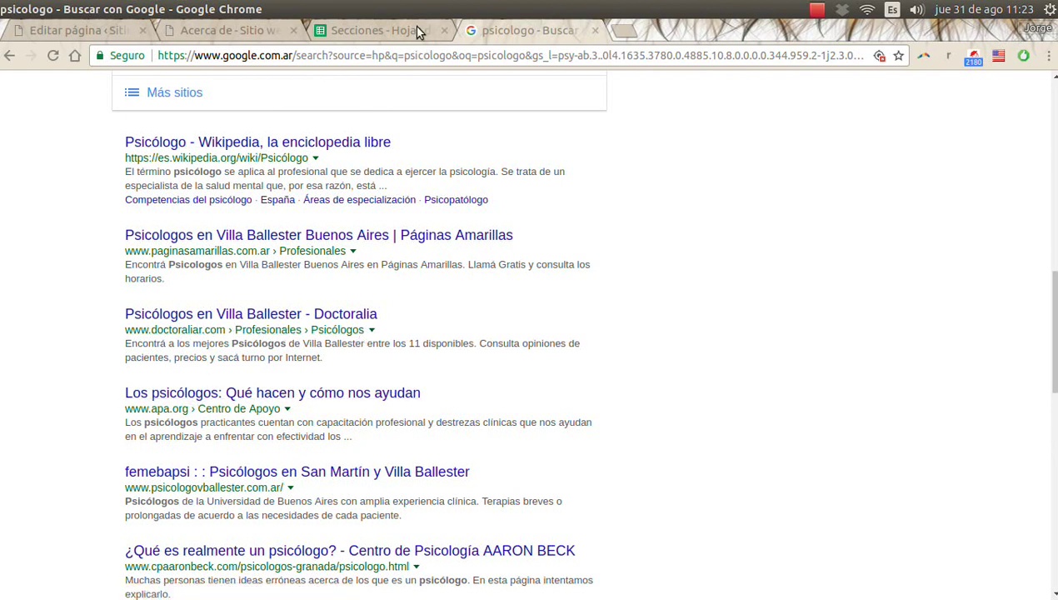
click(378, 32)
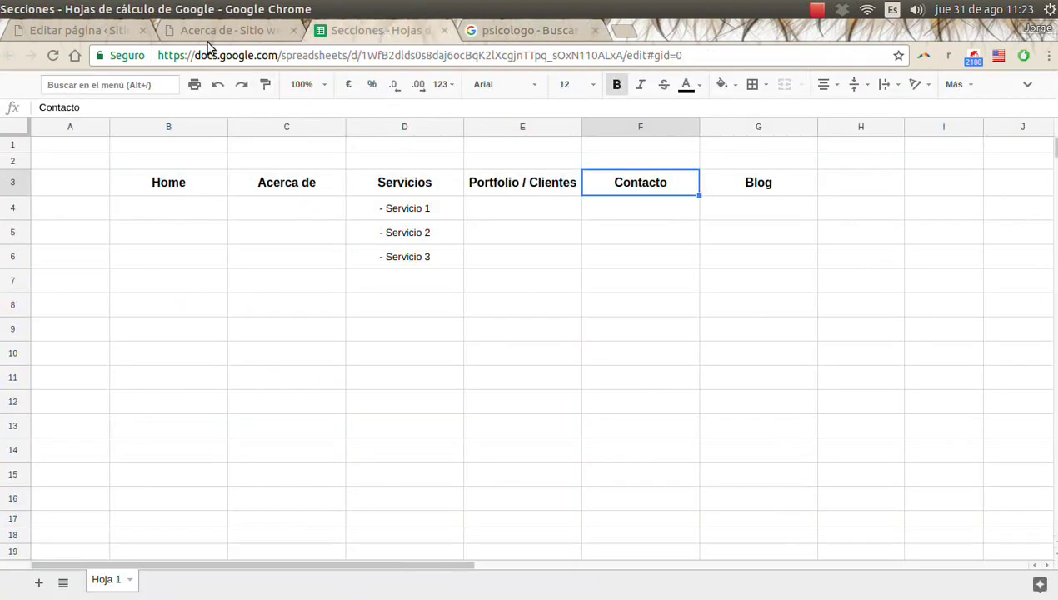
click(190, 35)
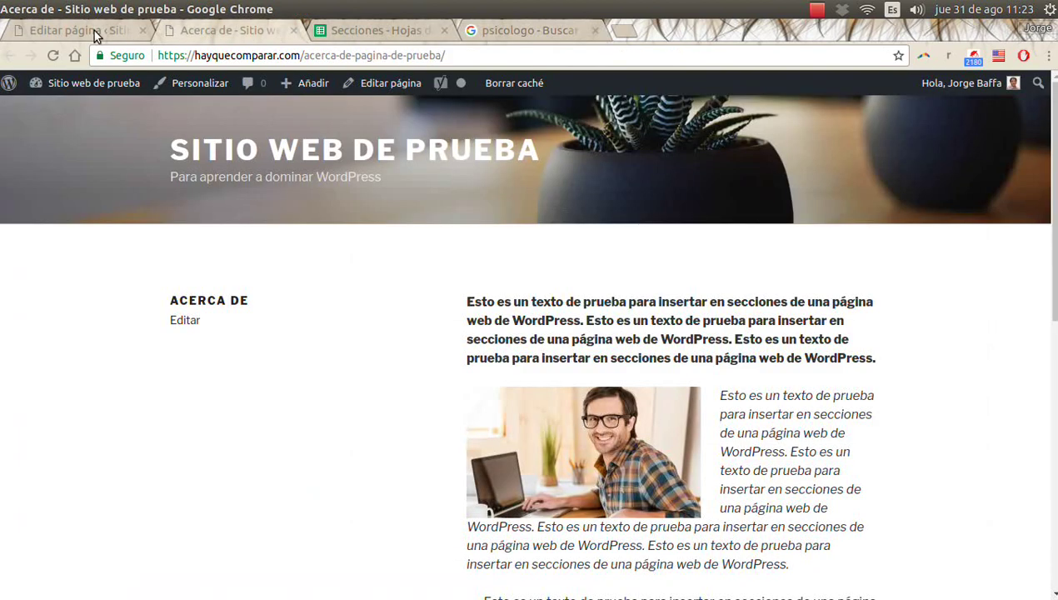
click(93, 31)
scroll(225, 375, down, 3)
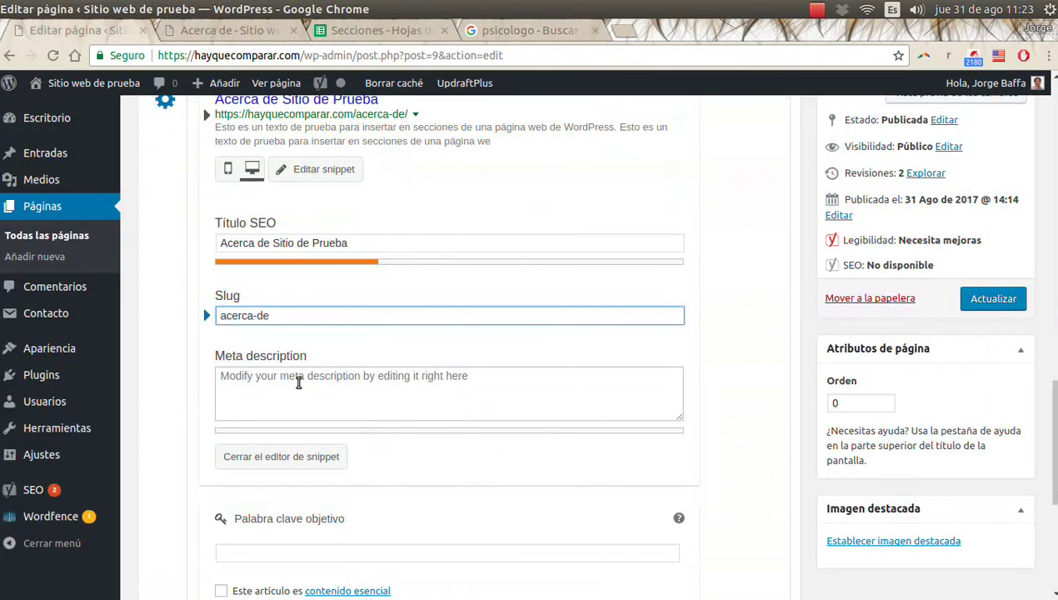
click(299, 377)
scroll(244, 325, up, 2)
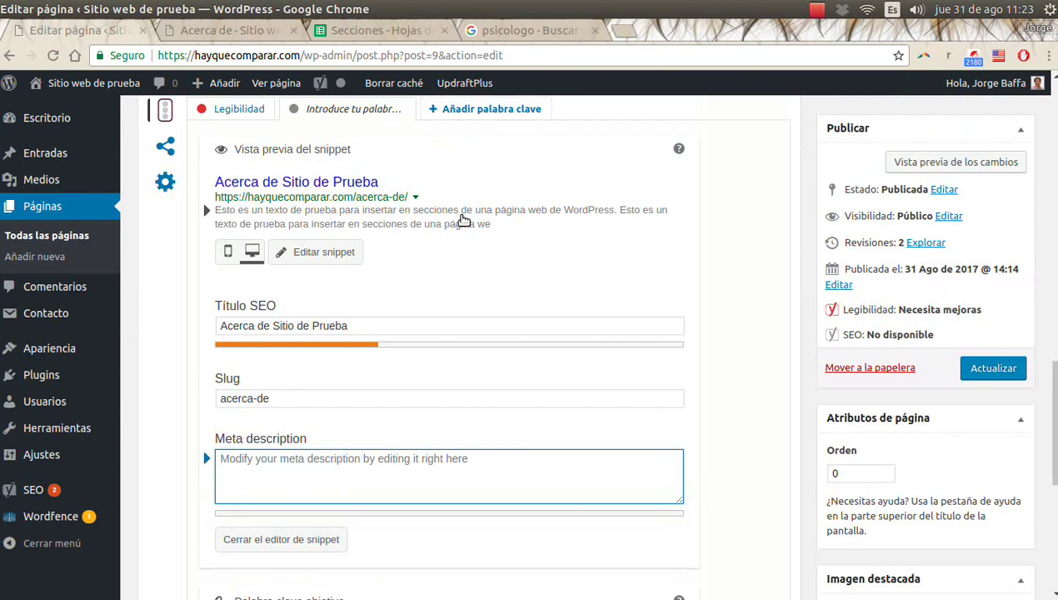
click(500, 31)
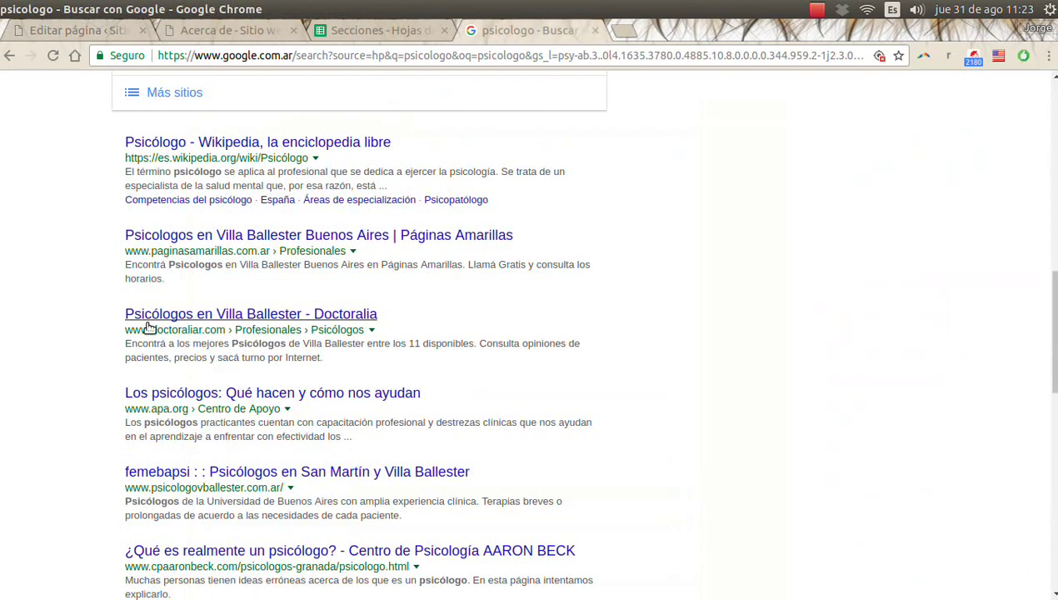
click(78, 26)
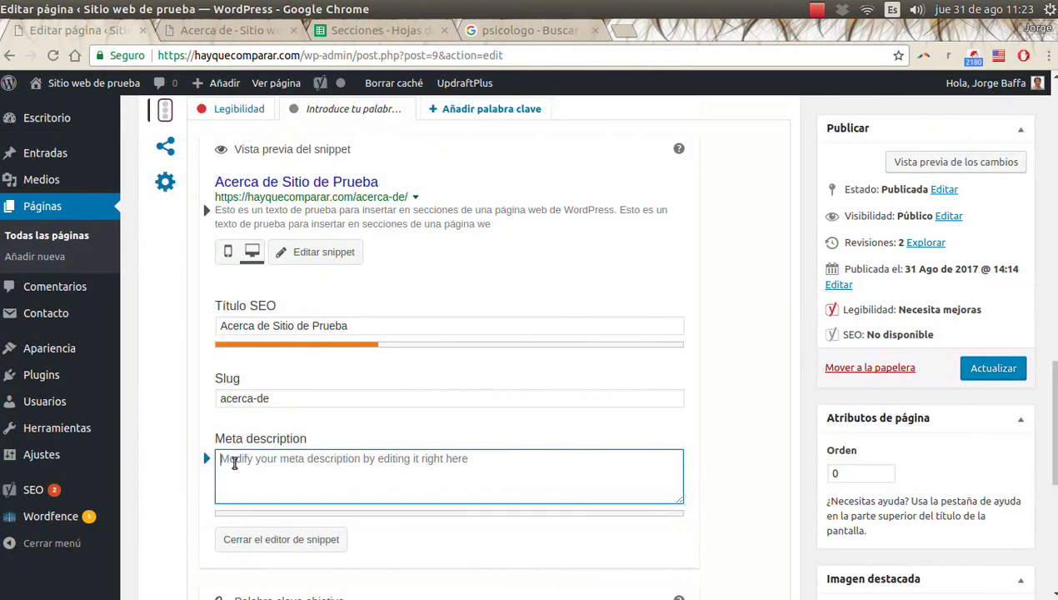
Review the Yoast SEO snippet, target keyword and analysis sections, and return to the beginning of the page editor.
scroll(232, 454, up, 2)
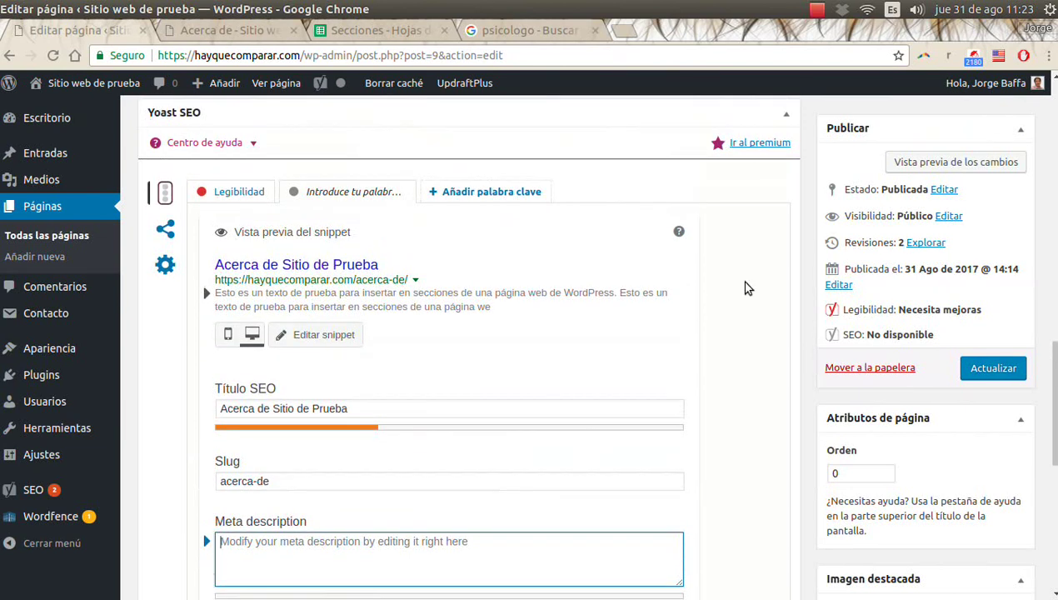
scroll(745, 288, up, 1)
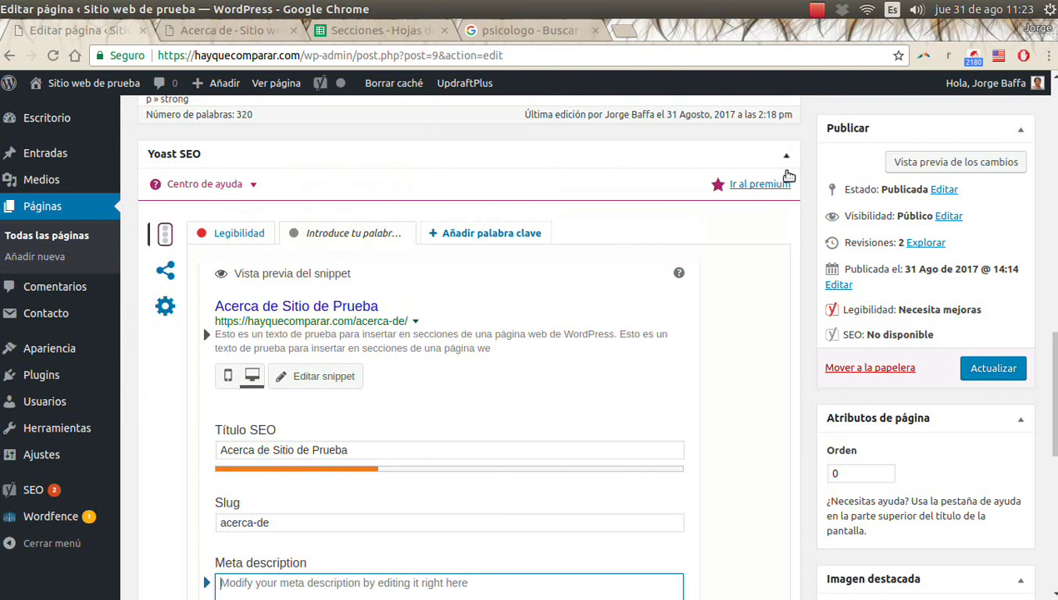
scroll(781, 327, down, 6)
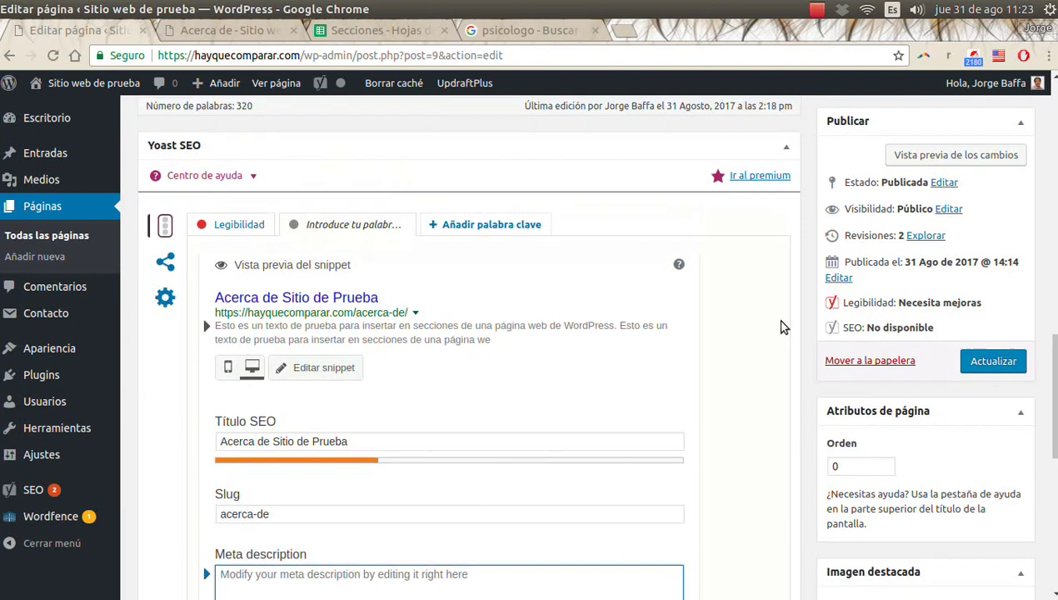
scroll(792, 330, down, 7)
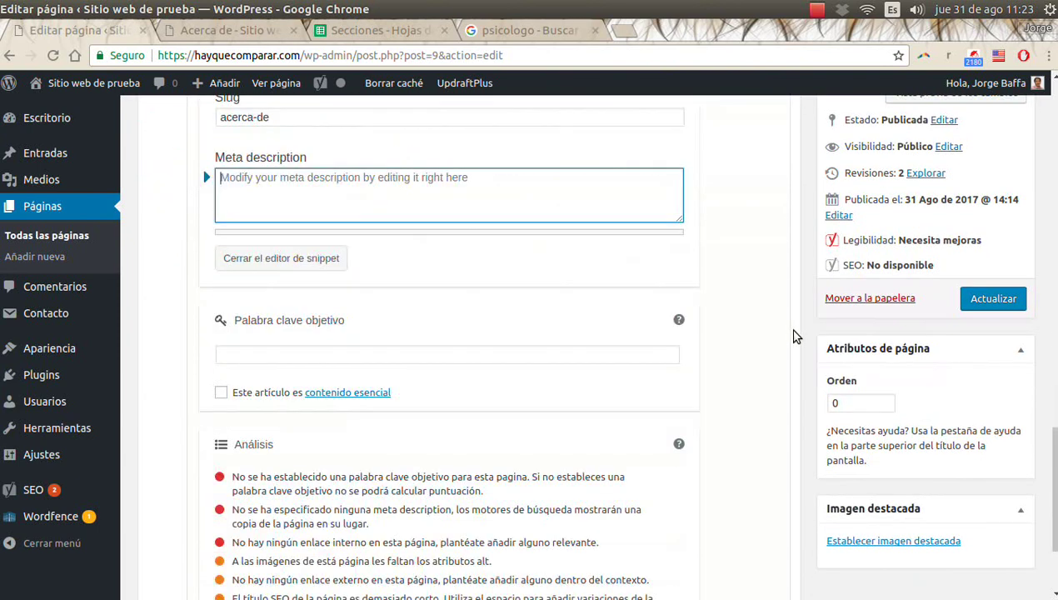
scroll(798, 327, up, 3)
scroll(794, 319, up, 10)
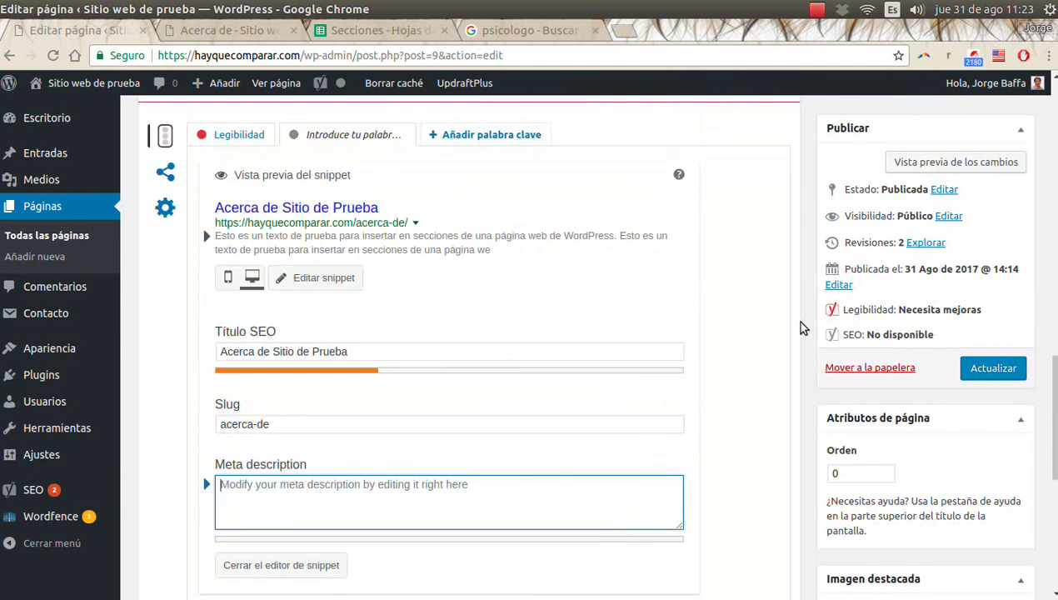
scroll(795, 305, up, 8)
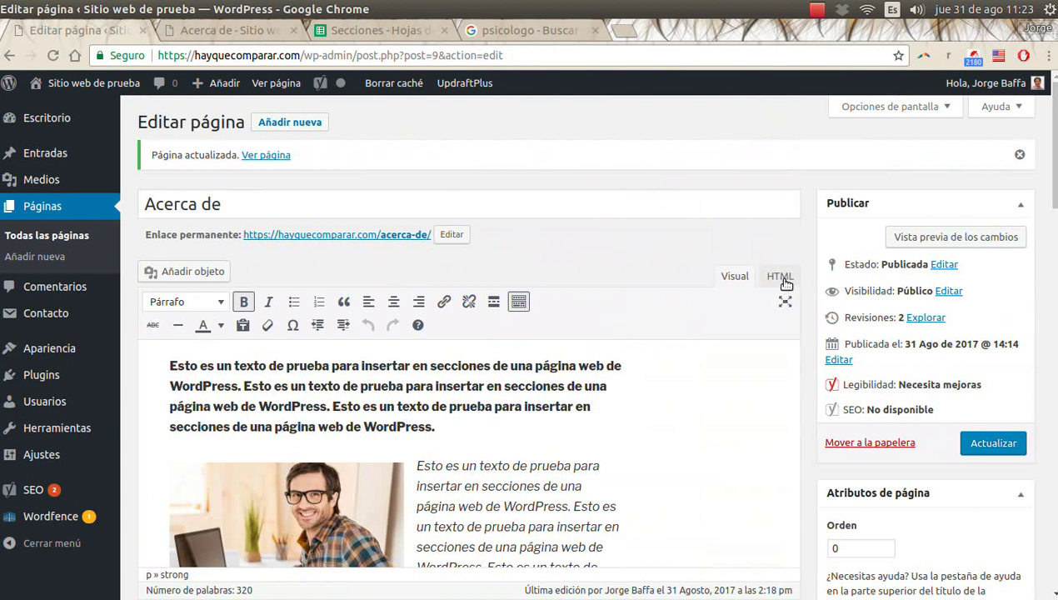
Enable both Comentarios boxes plus the Slug and Autor boxes in the screen options, and close the options.
click(885, 108)
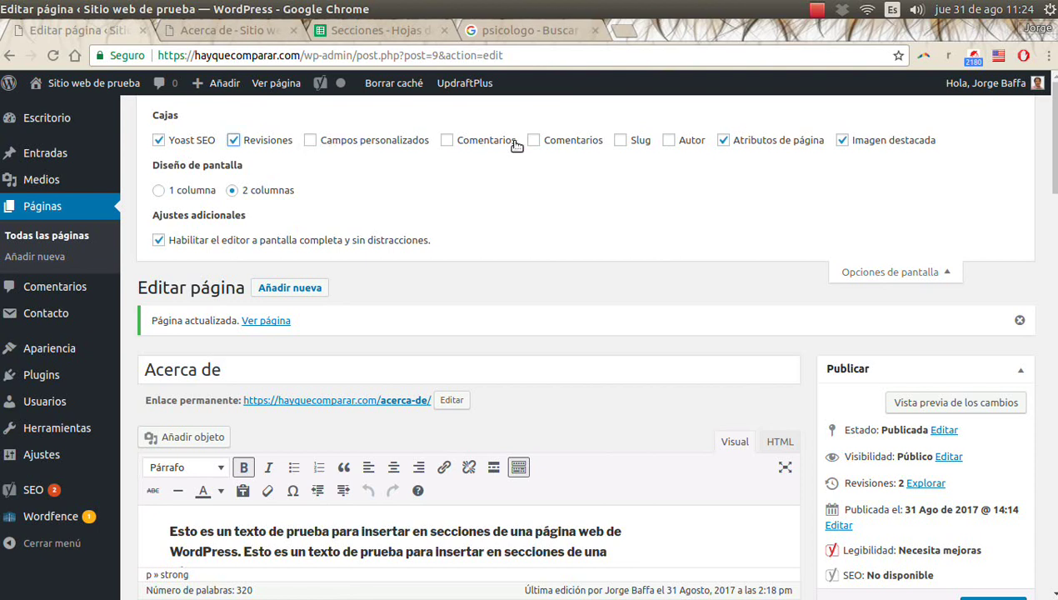
click(458, 142)
click(534, 140)
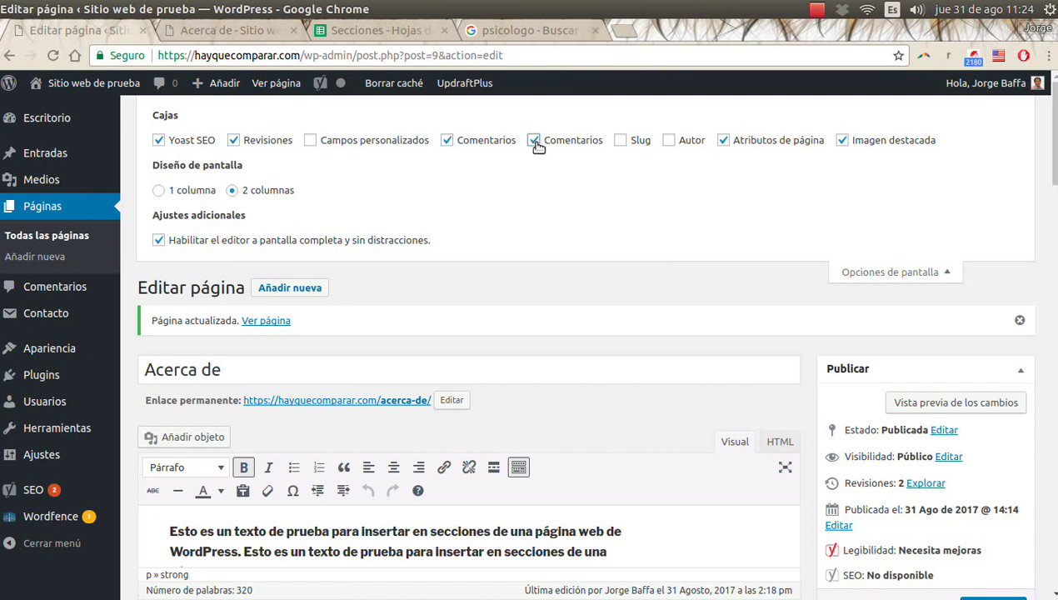
click(621, 141)
click(669, 141)
click(927, 276)
Examine the boxes below the page content, from Yoast SEO and its analysis to Revisiones, Comentarios and Slug.
scroll(706, 294, down, 4)
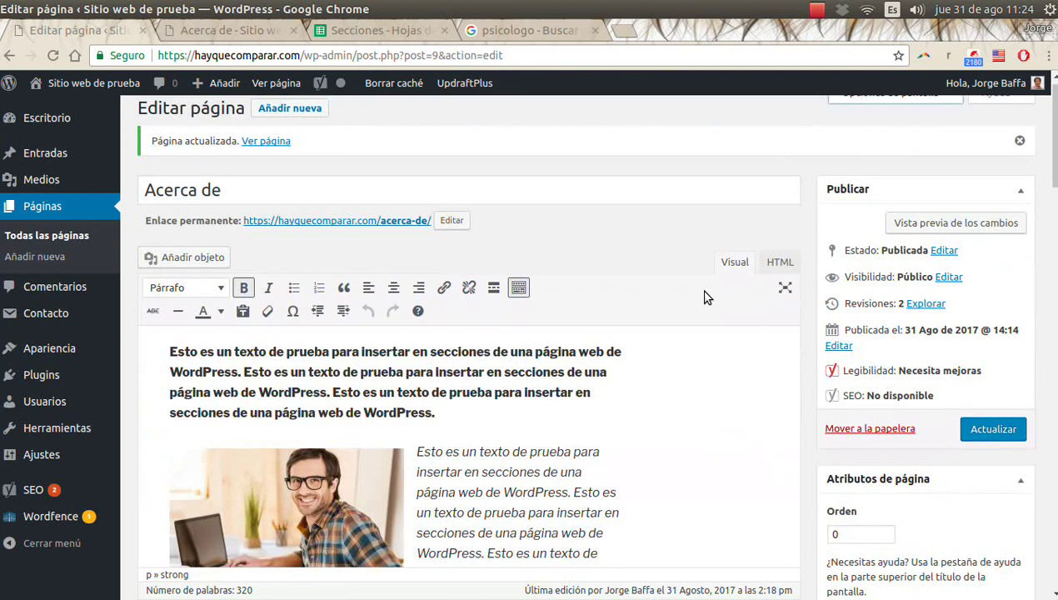
scroll(707, 292, up, 4)
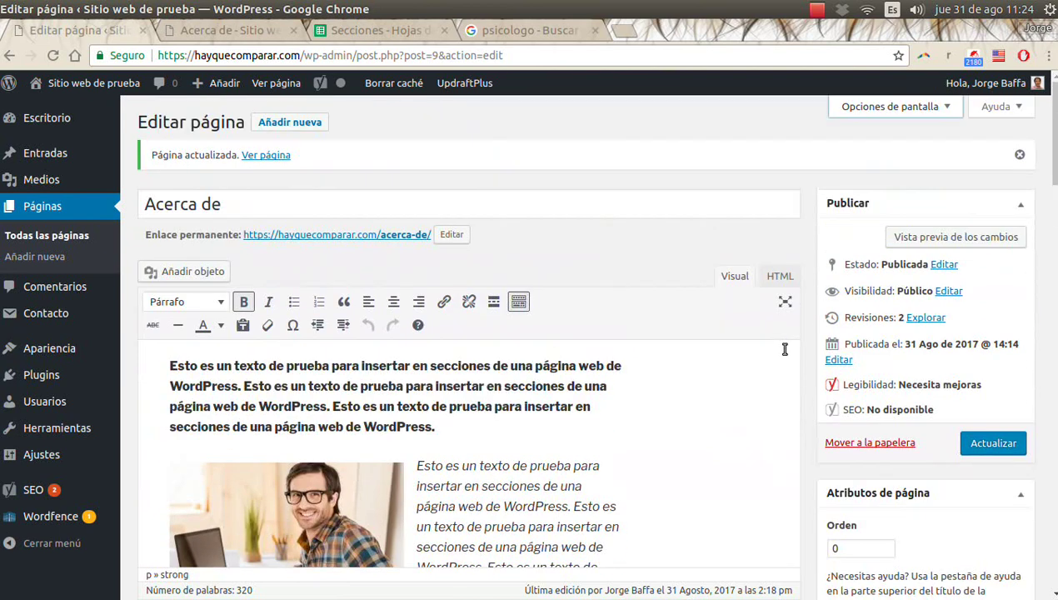
scroll(784, 350, down, 7)
scroll(793, 345, up, 3)
scroll(793, 345, down, 10)
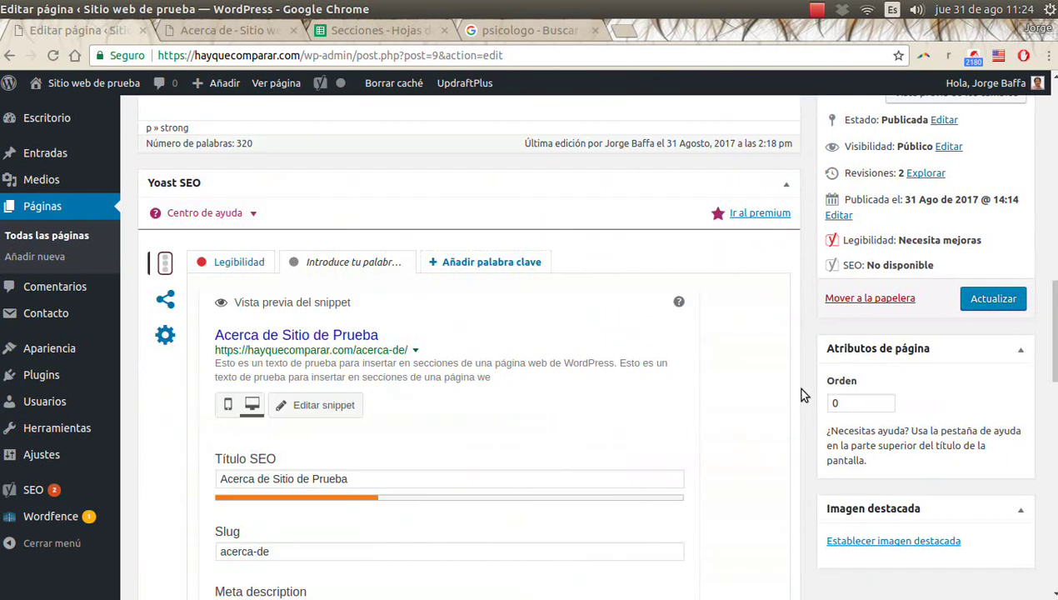
scroll(801, 379, down, 5)
scroll(803, 379, up, 3)
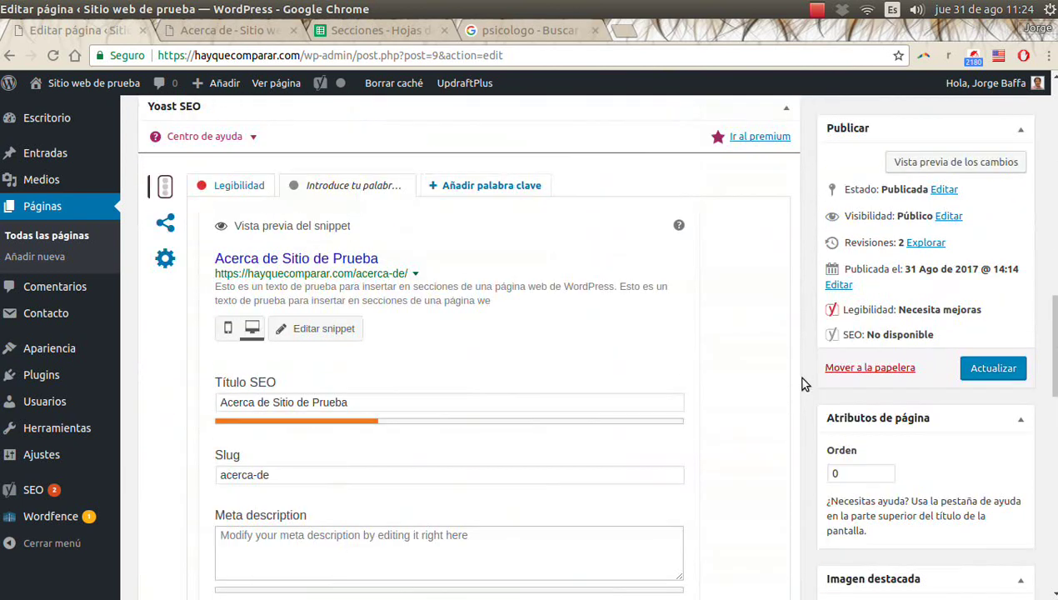
scroll(803, 376, down, 2)
scroll(804, 381, down, 2)
scroll(806, 379, down, 6)
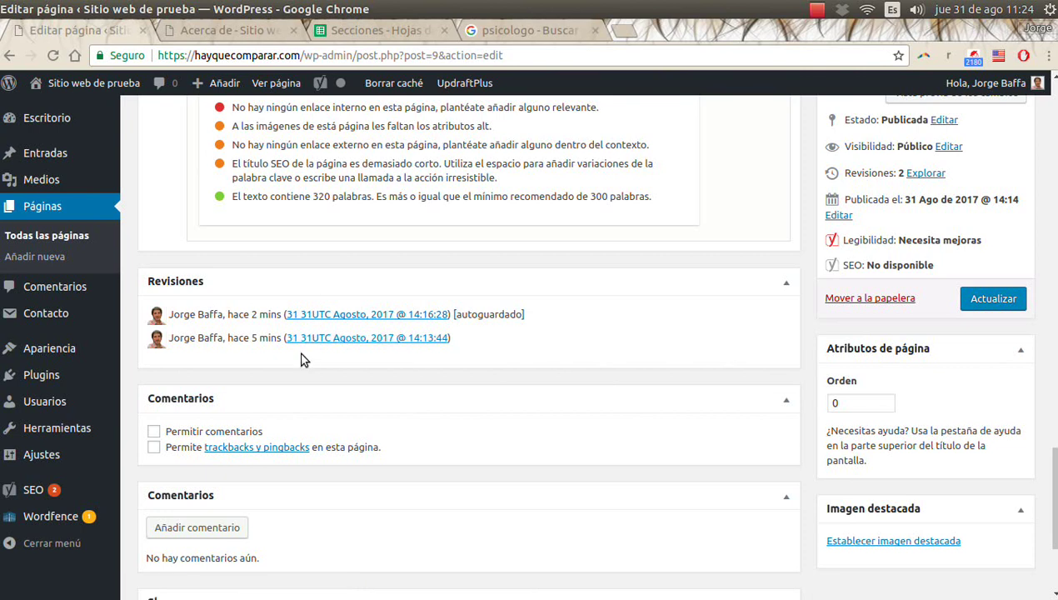
scroll(302, 359, down, 1)
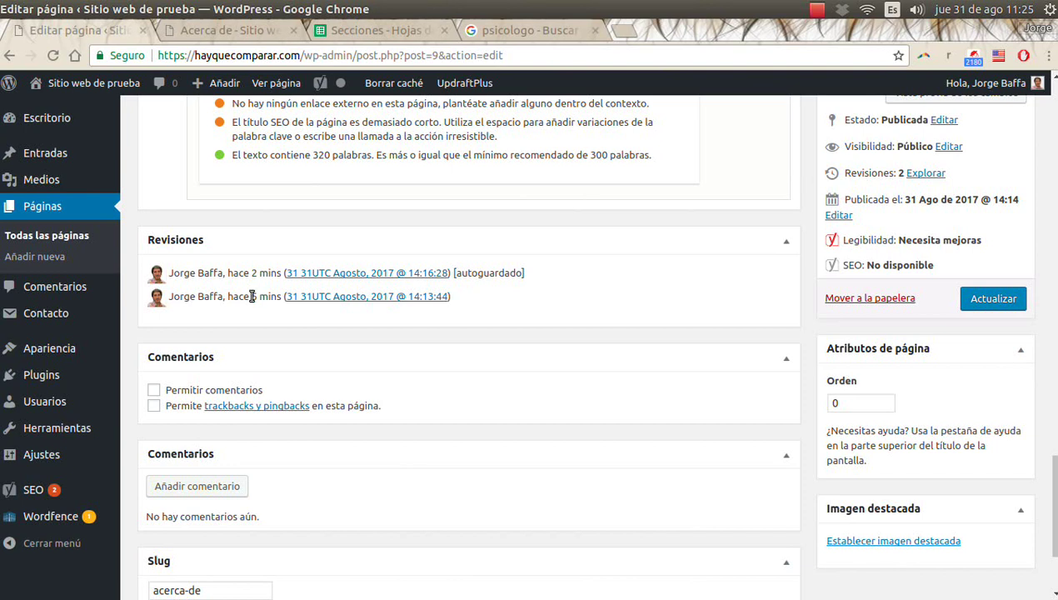
Open the page revision from 14:13:44 and examine its title and content changes in the revision comparison.
click(327, 298)
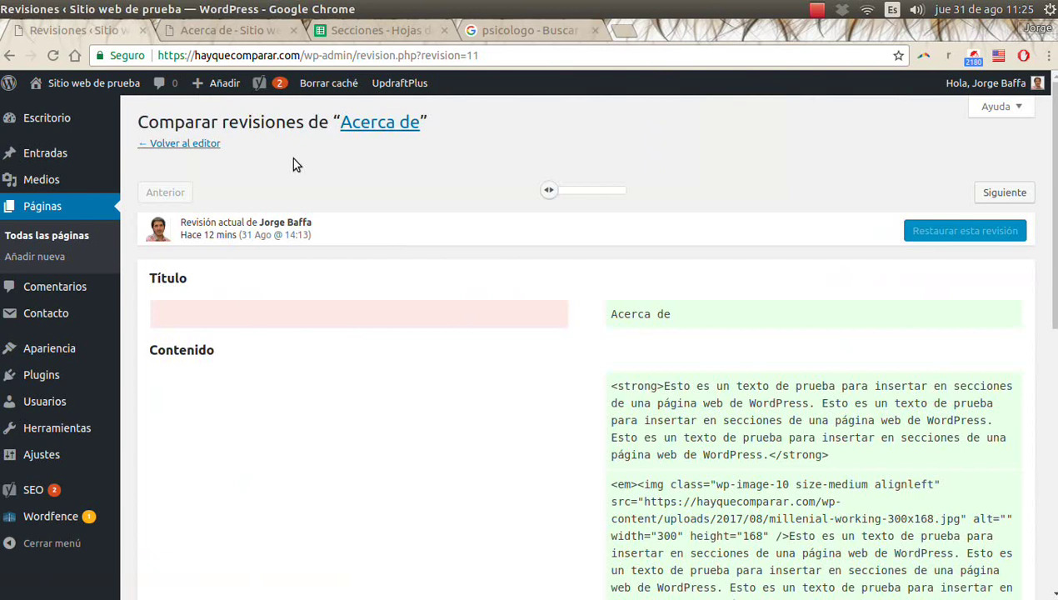
scroll(645, 316, down, 4)
scroll(672, 309, up, 3)
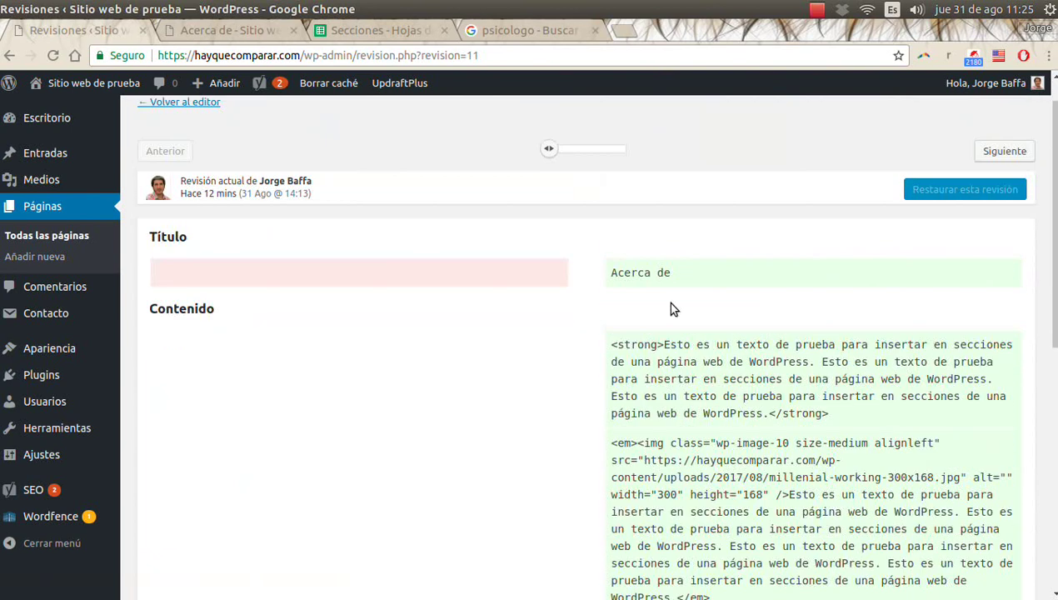
scroll(688, 361, down, 10)
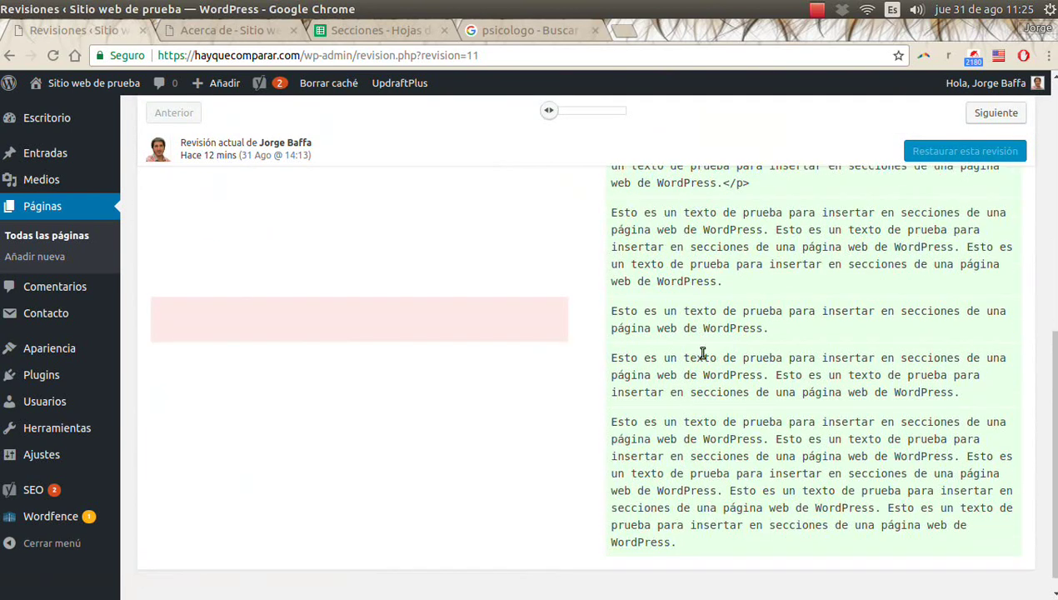
scroll(702, 367, up, 10)
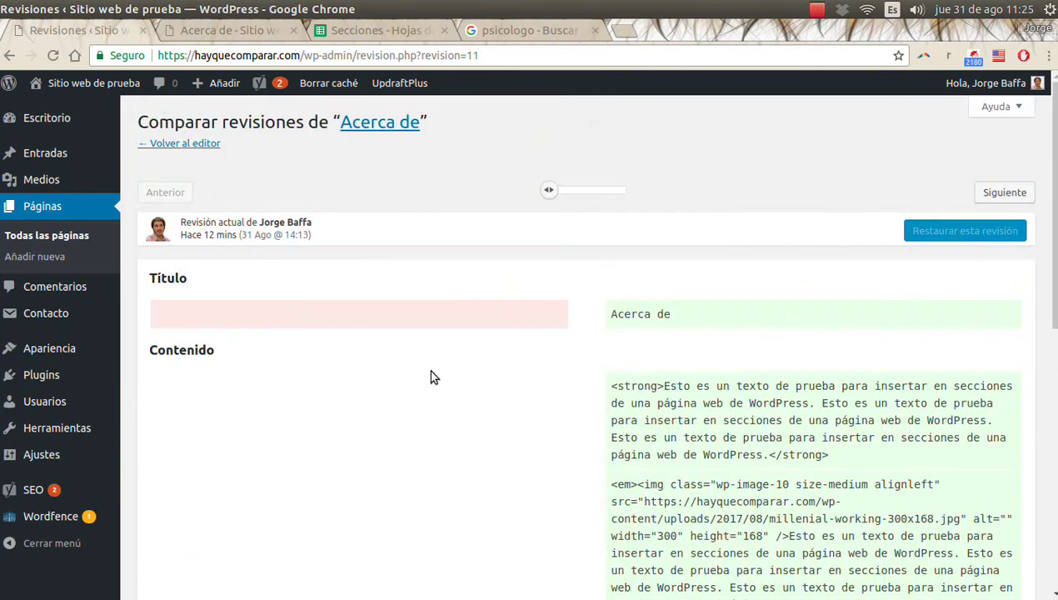
Examine the content changes of the 14:13 revision through to the end of the comparison.
scroll(721, 289, down, 10)
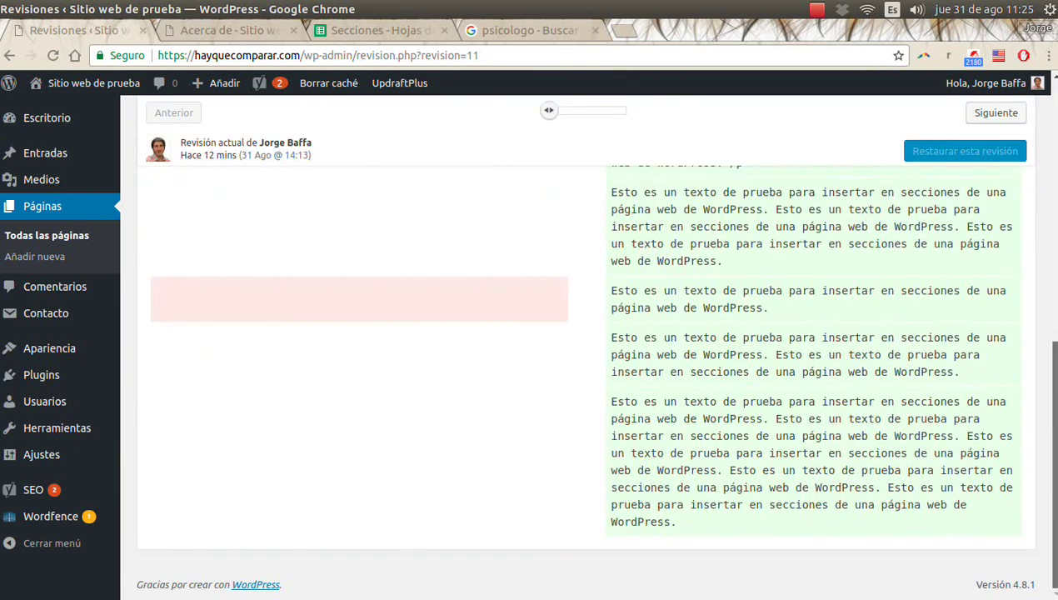
scroll(943, 181, up, 5)
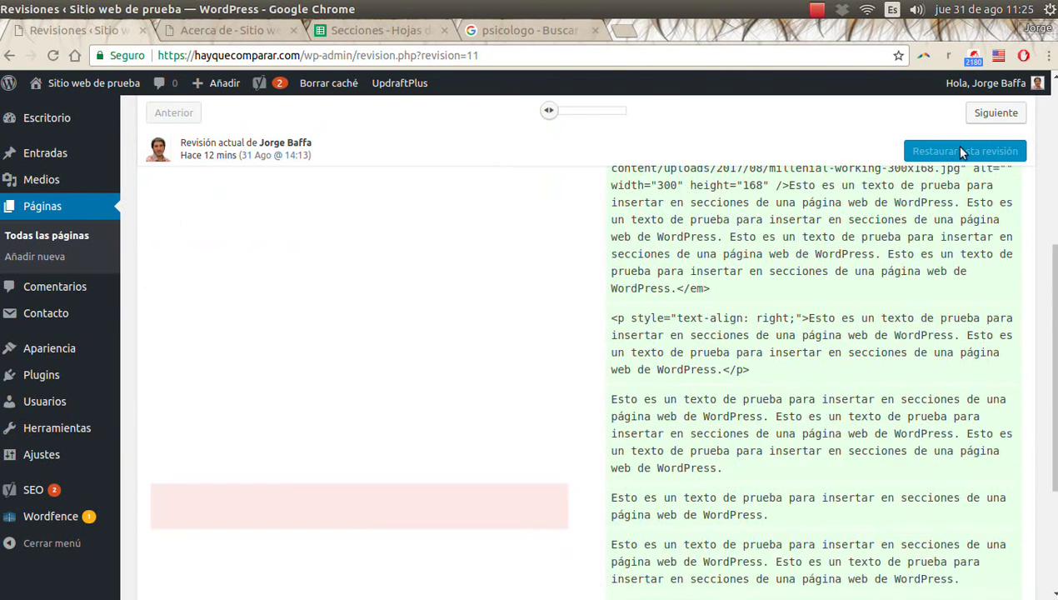
scroll(962, 151, up, 4)
scroll(975, 201, up, 5)
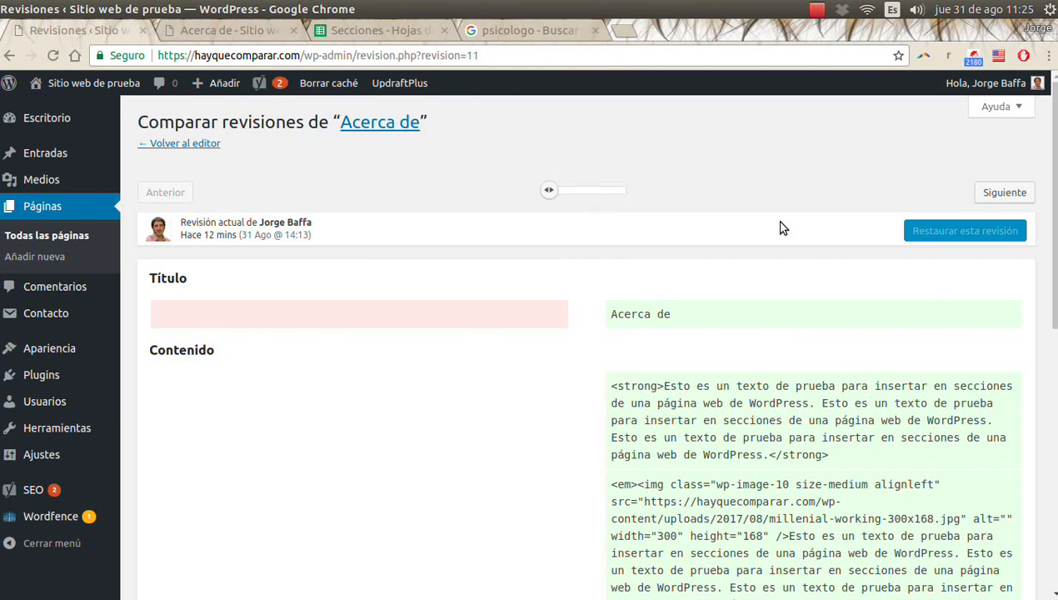
Compare the 14:16 autosave with the 14:13 revision, and return to the page editor without restoring either.
click(1006, 195)
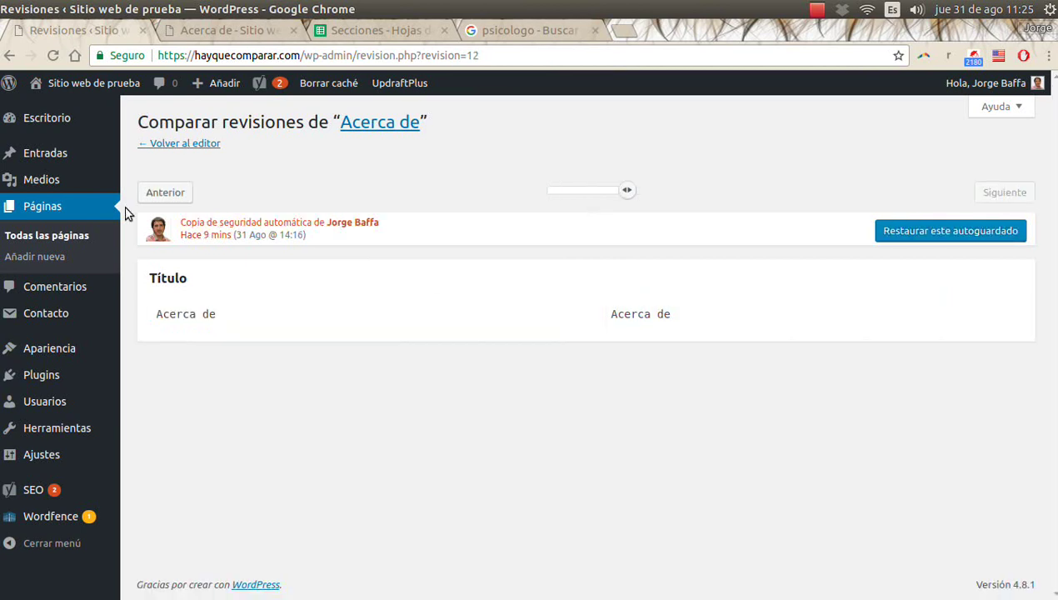
click(165, 192)
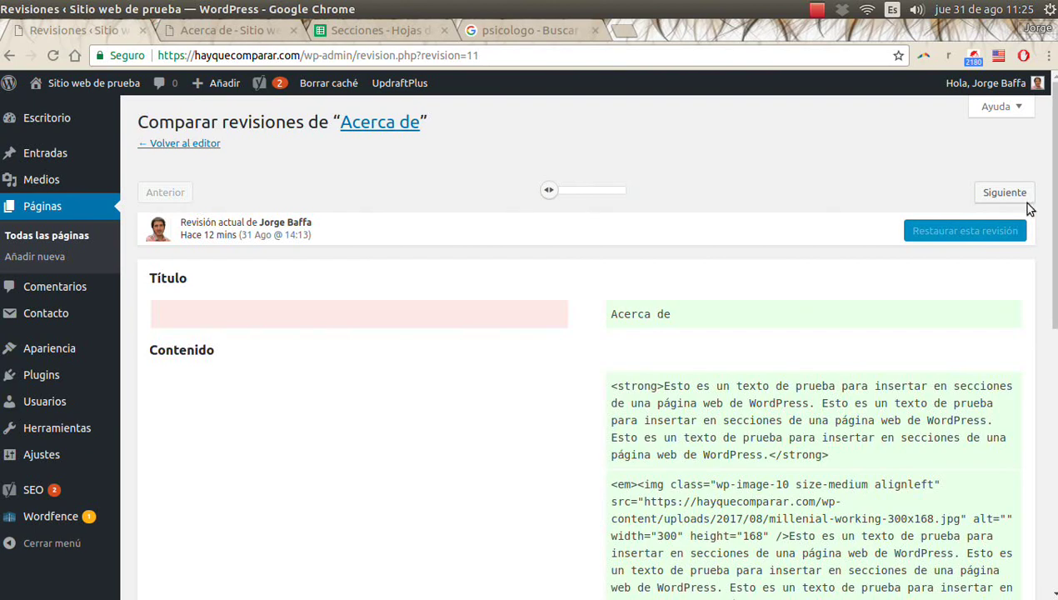
click(995, 194)
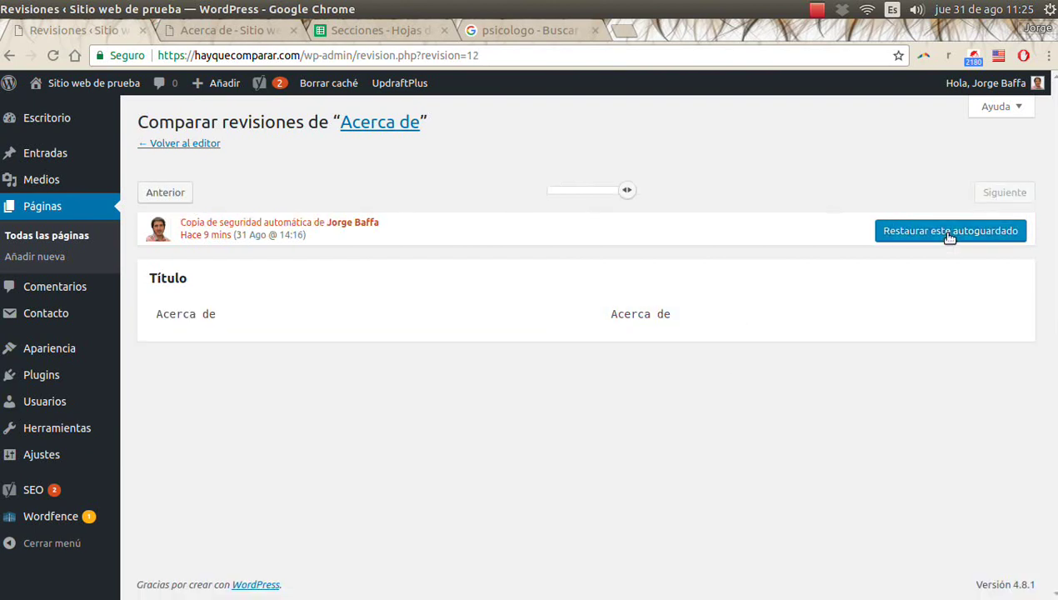
click(187, 144)
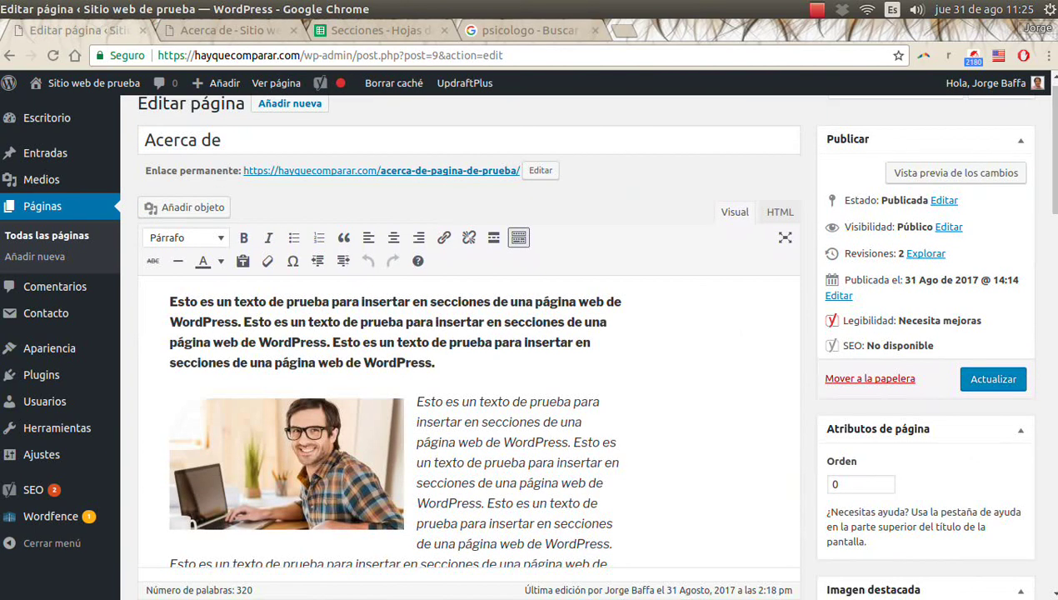
Collapse the Yoast SEO box below the page content.
drag(1053, 179, 1053, 390)
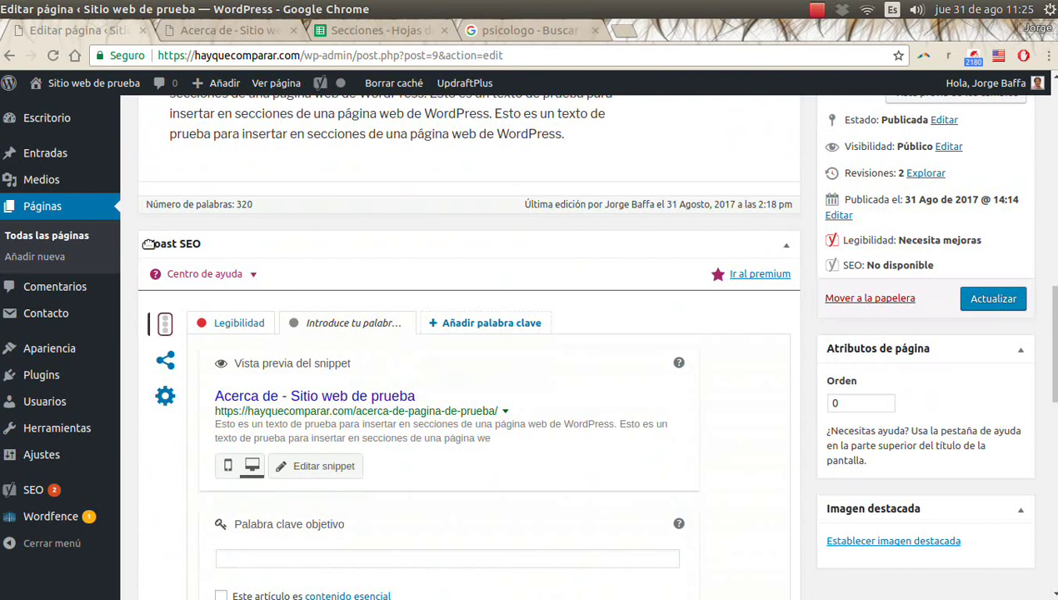
click(786, 247)
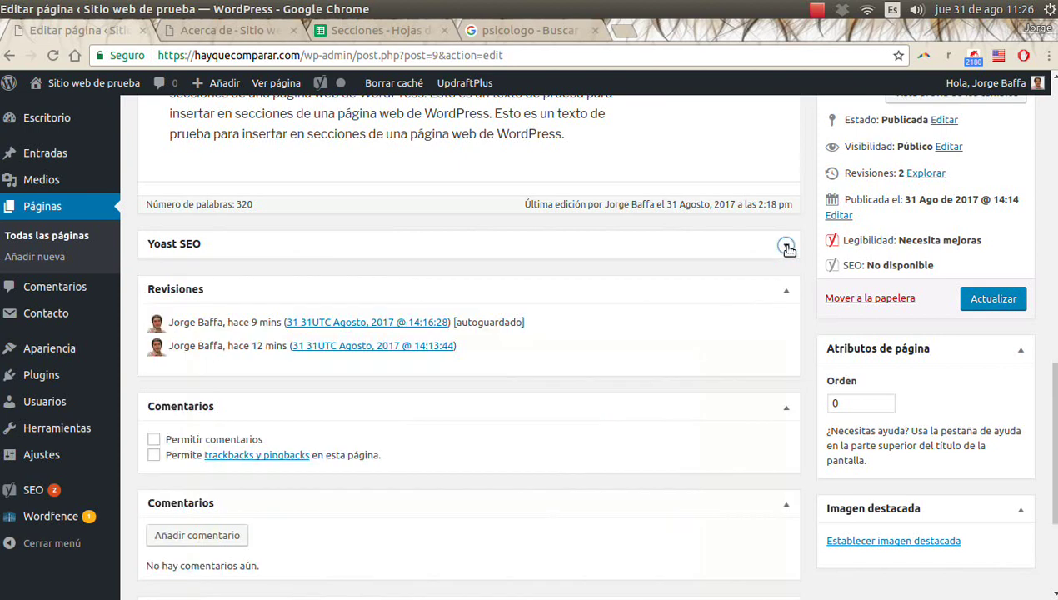
scroll(376, 341, down, 2)
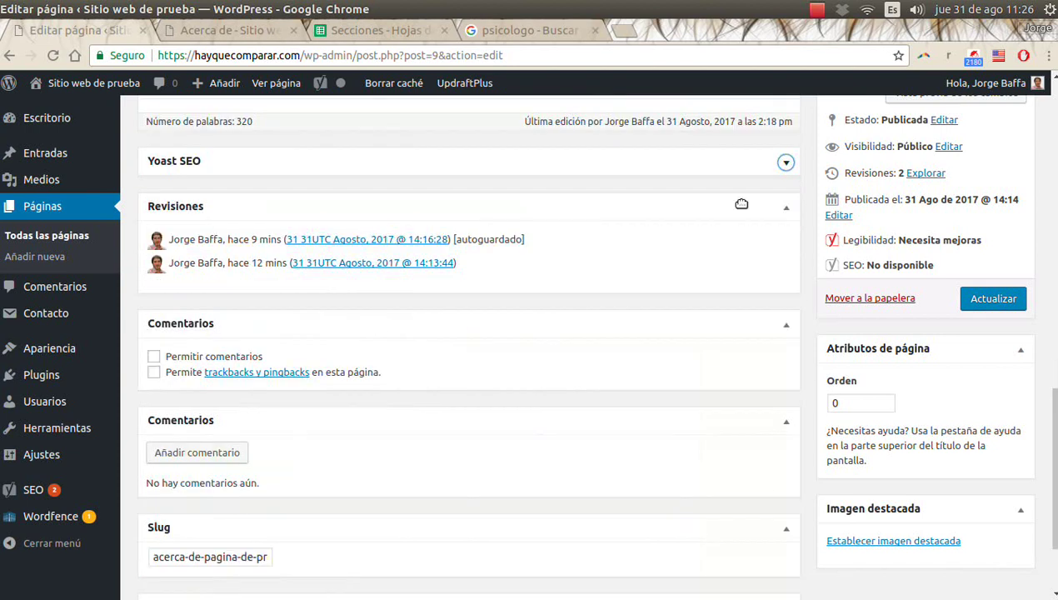
click(785, 163)
scroll(729, 294, down, 4)
scroll(730, 283, up, 3)
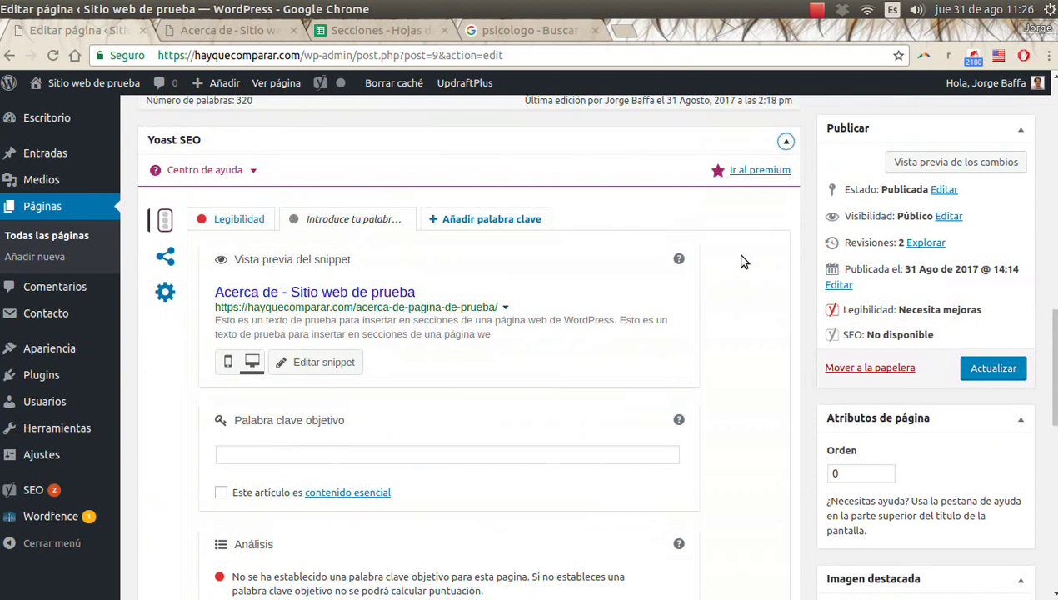
scroll(750, 268, up, 3)
click(784, 288)
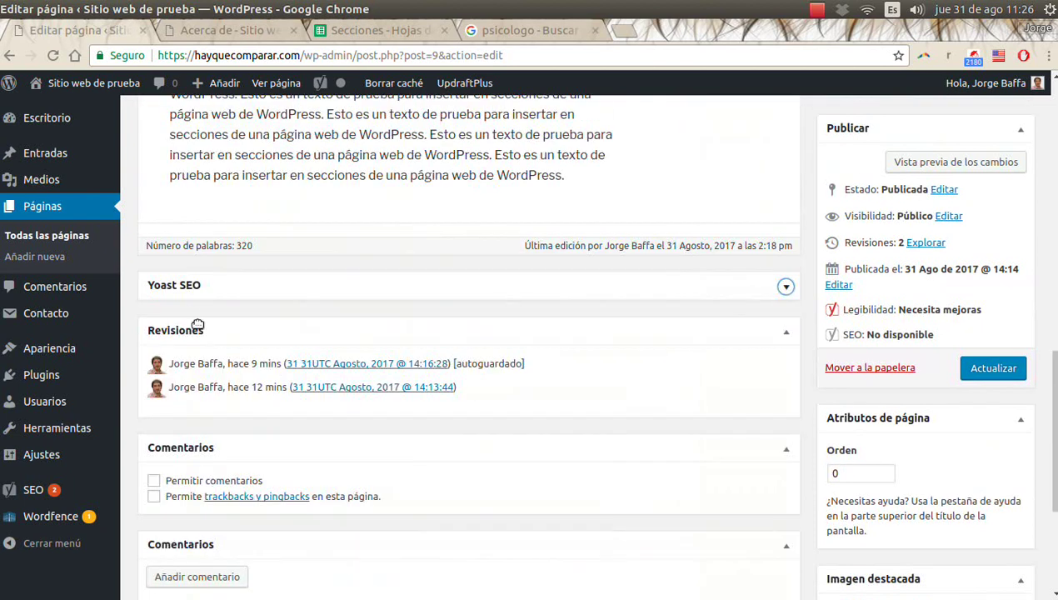
Try the Permitir comentarios option in the Comentarios box and leave it disabled.
scroll(198, 324, down, 5)
scroll(223, 254, down, 1)
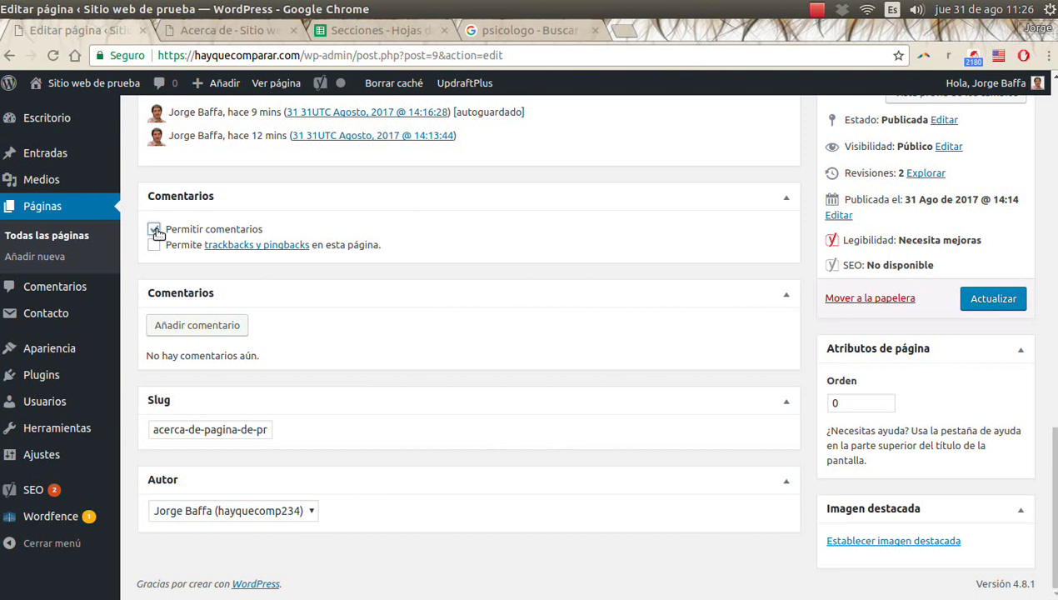
click(155, 230)
Check the published Acerca de page for a comments area down to its end, and return to the page editor.
click(226, 31)
drag(1045, 220, 1045, 491)
scroll(716, 326, up, 15)
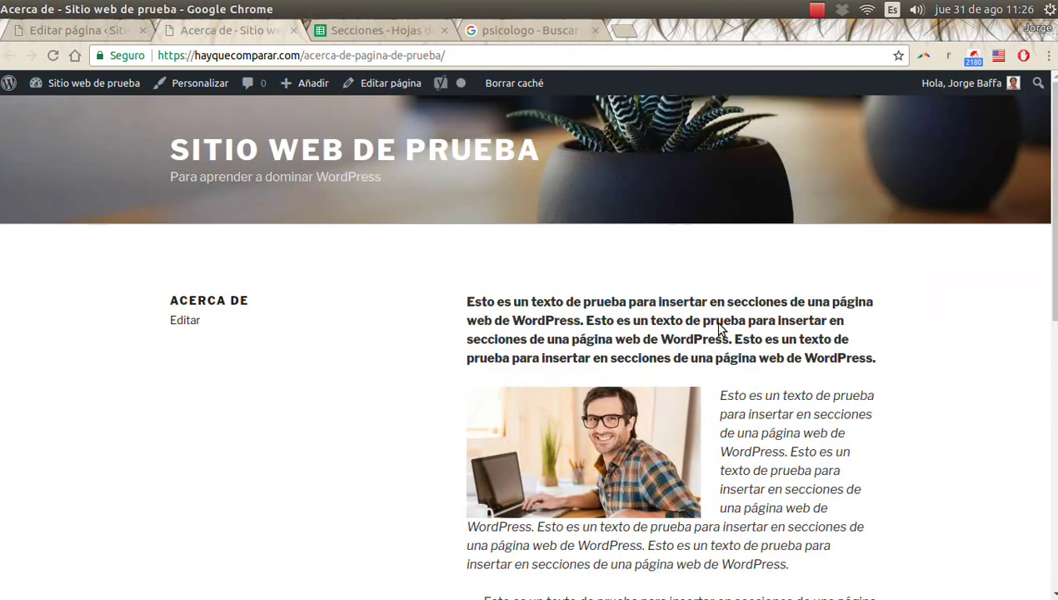
scroll(684, 543, down, 3)
scroll(708, 495, down, 10)
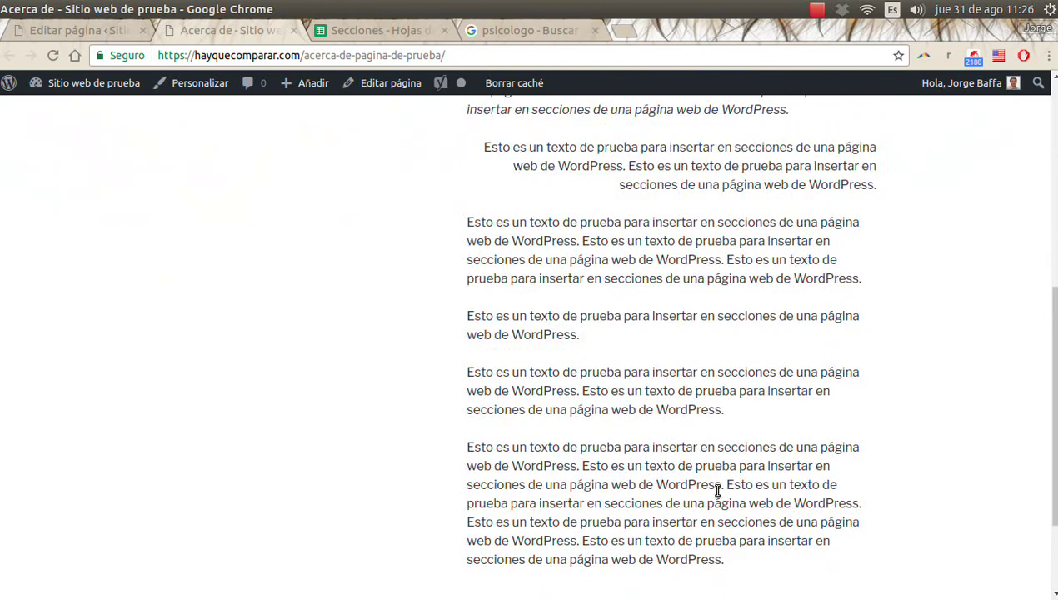
scroll(711, 500, up, 12)
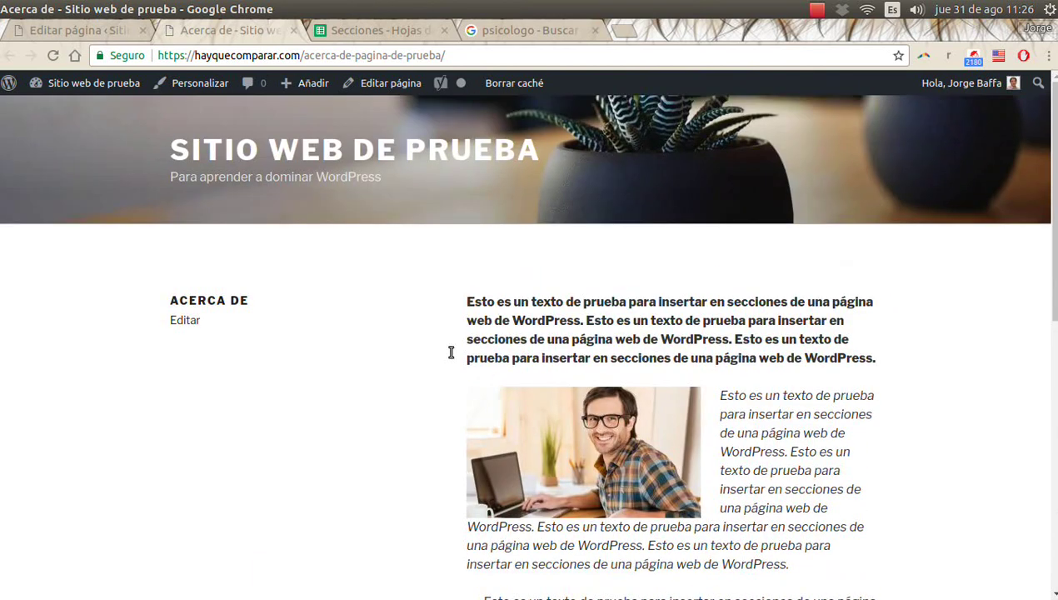
click(75, 34)
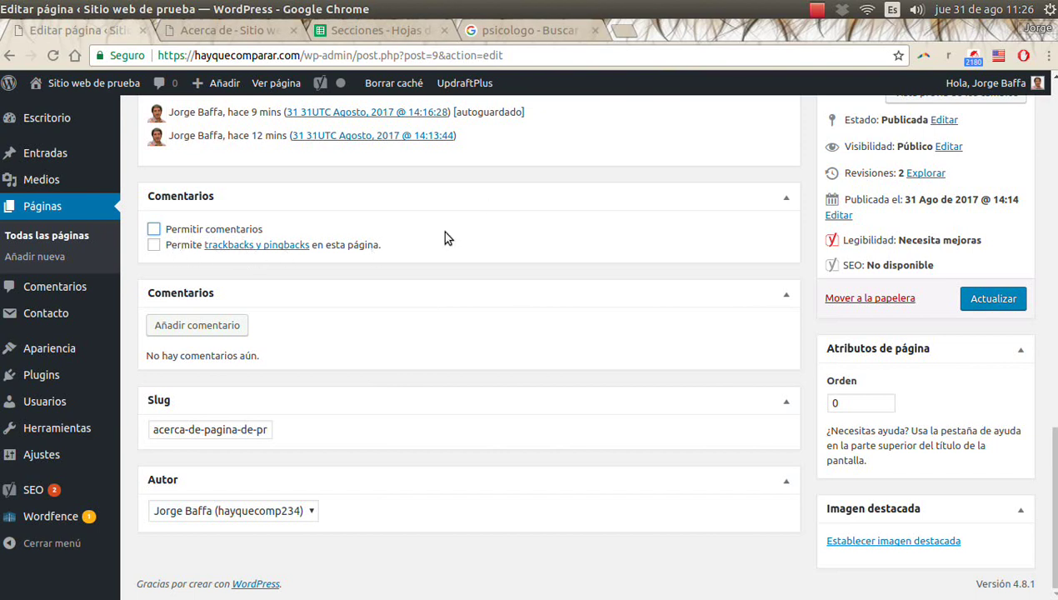
click(186, 277)
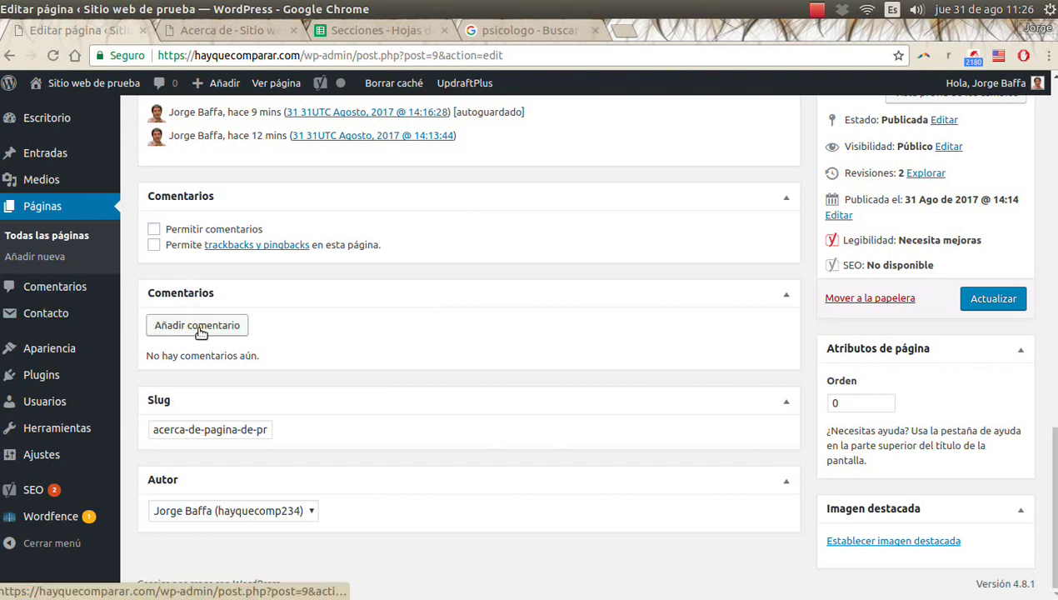
click(226, 28)
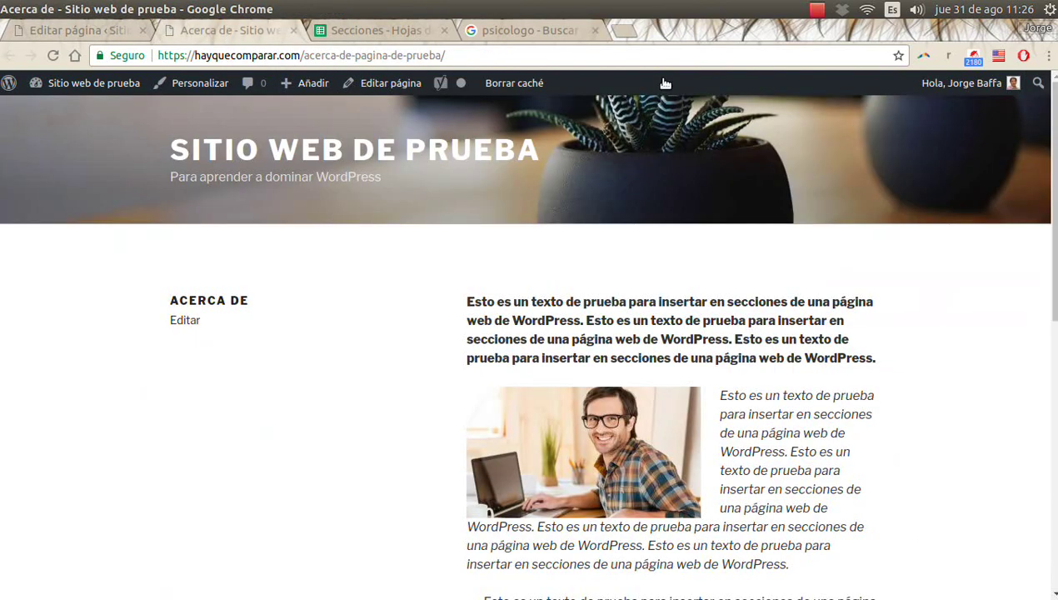
mouse_move(1047, 125)
mouse_down()
mouse_move(1050, 418)
mouse_move(1050, 140)
mouse_up()
click(90, 30)
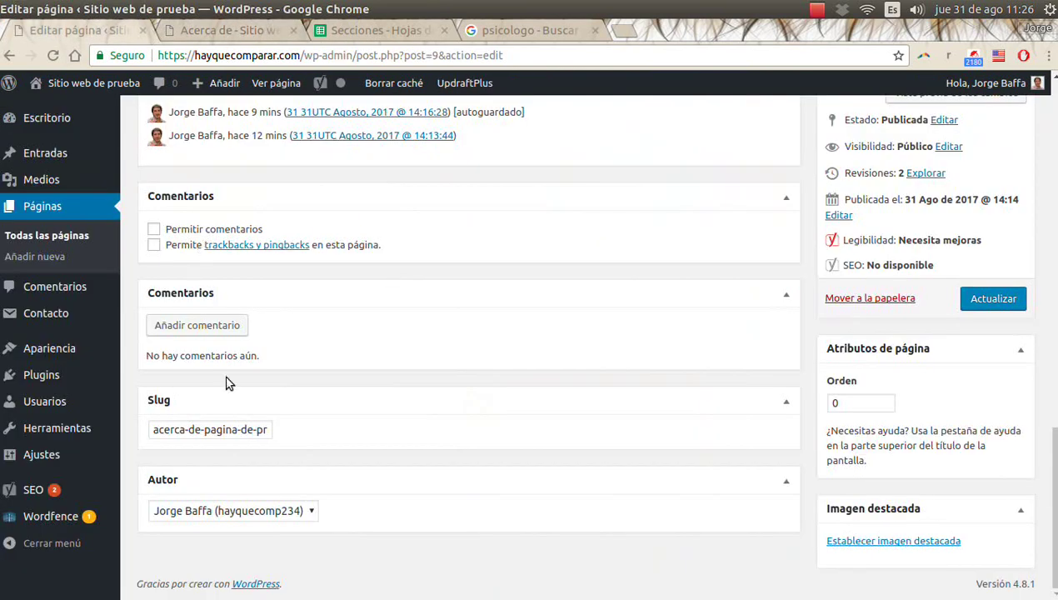
Open the new comment form in the Comentarios box, cancel it, and glance at the published page.
click(206, 328)
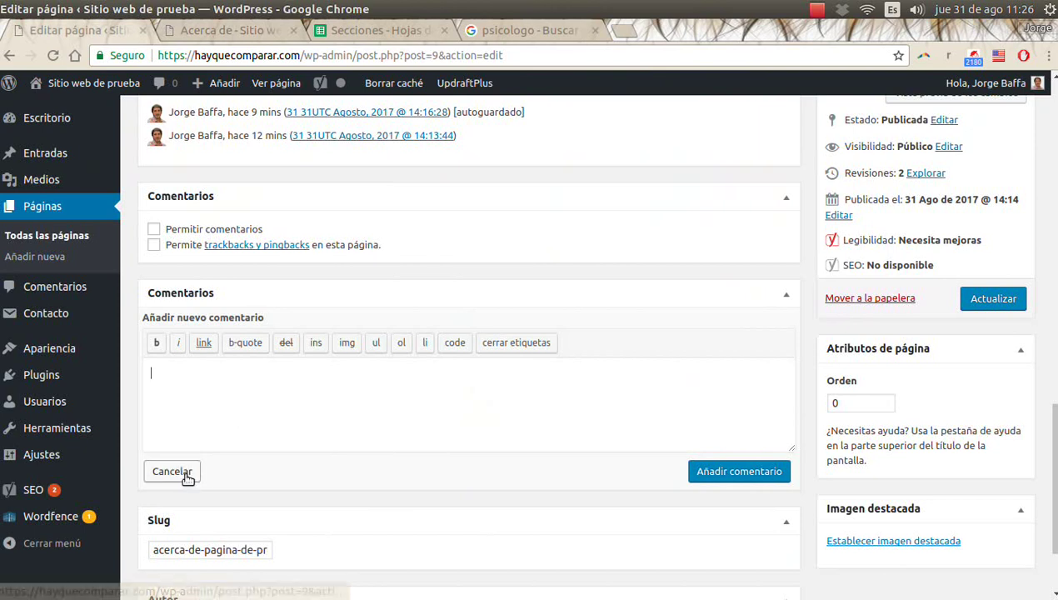
click(185, 474)
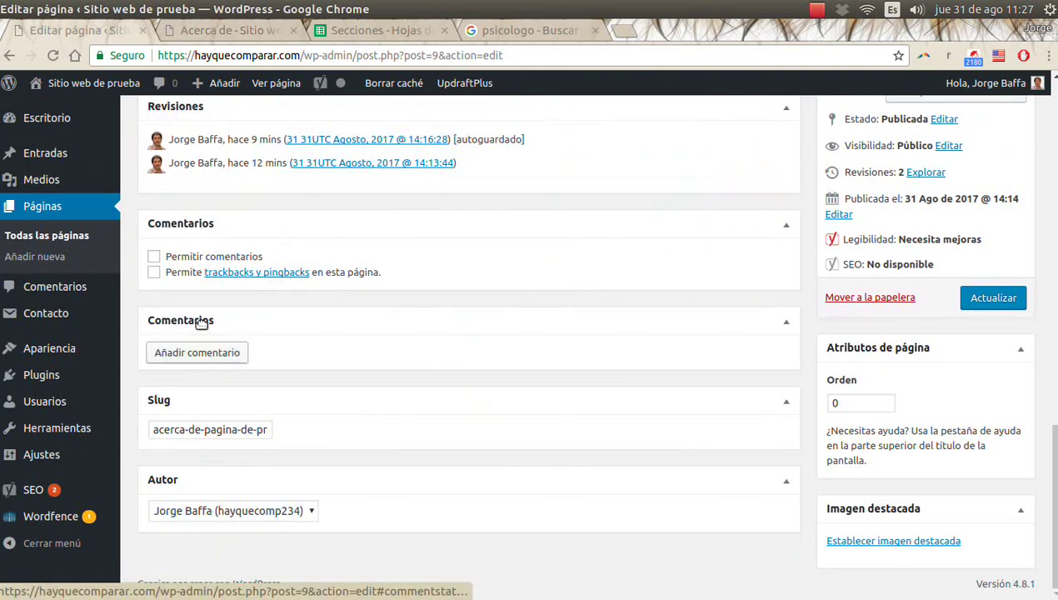
click(243, 31)
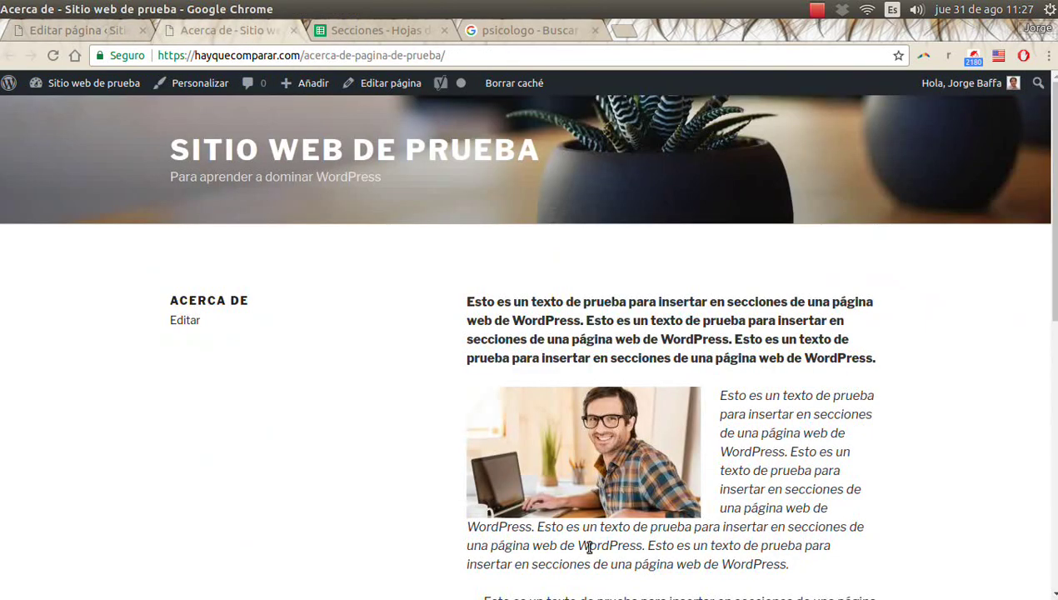
click(81, 31)
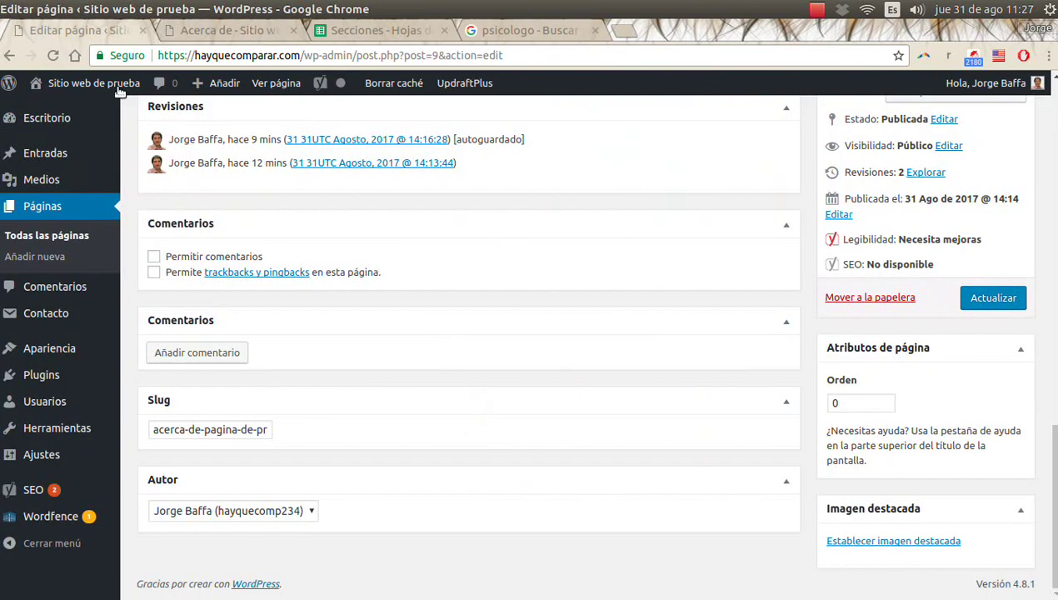
Inspect the page's slug text in the Slug box from its end back to its beginning.
click(182, 433)
drag(251, 433, 287, 435)
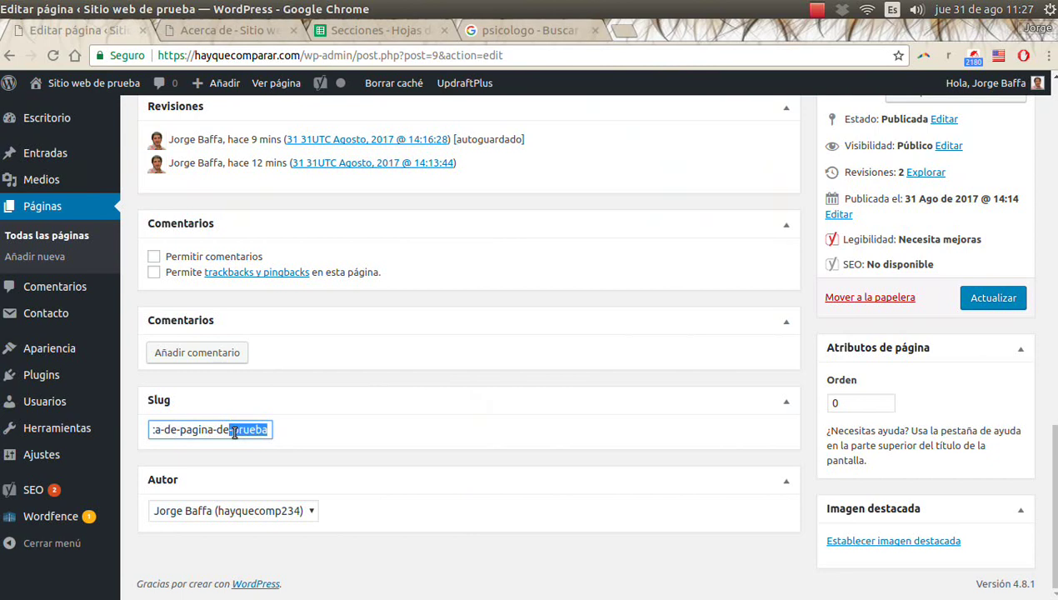
click(196, 429)
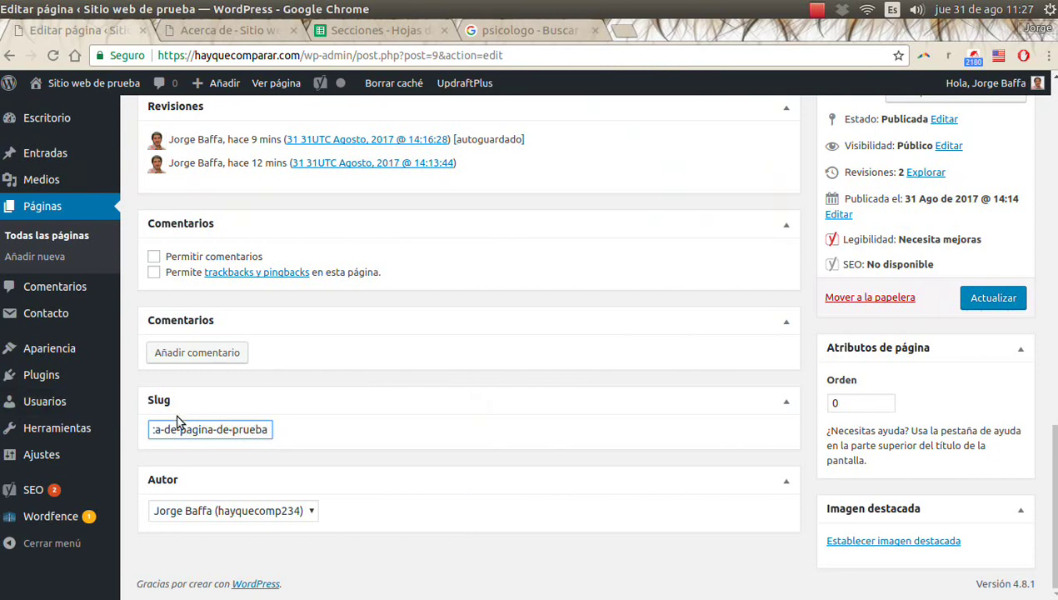
key(Home)
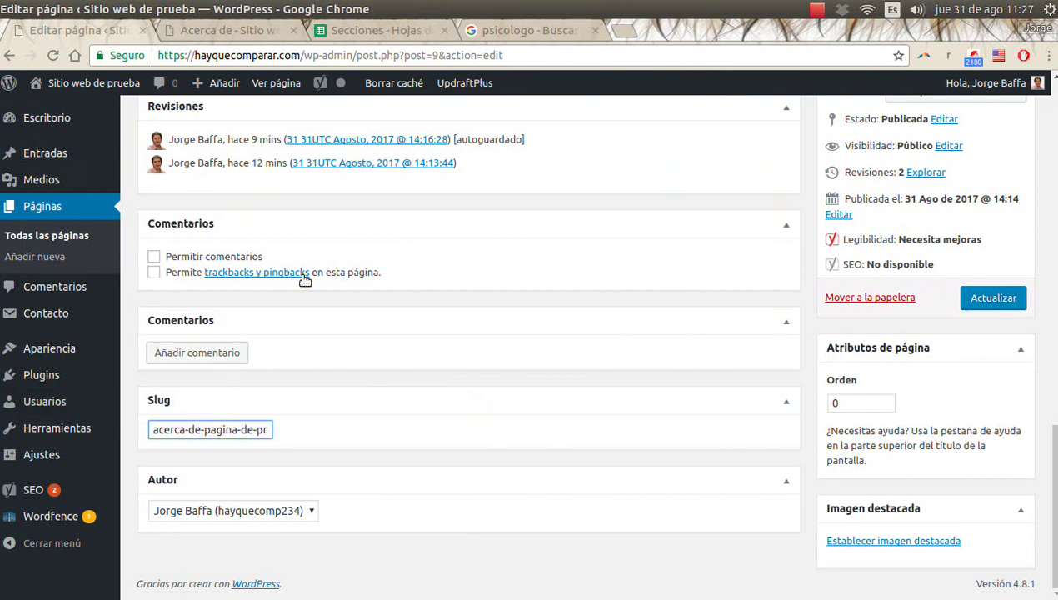
scroll(300, 435, up, 1)
scroll(299, 435, down, 1)
Examine the list of available authors in the Autor box, and keep the current author.
click(268, 513)
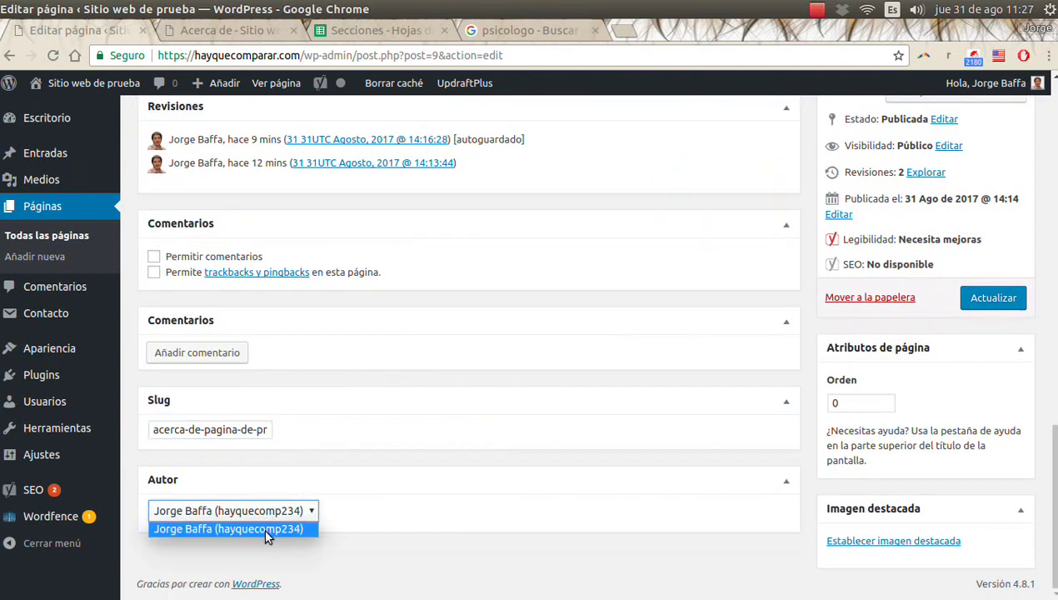
click(260, 486)
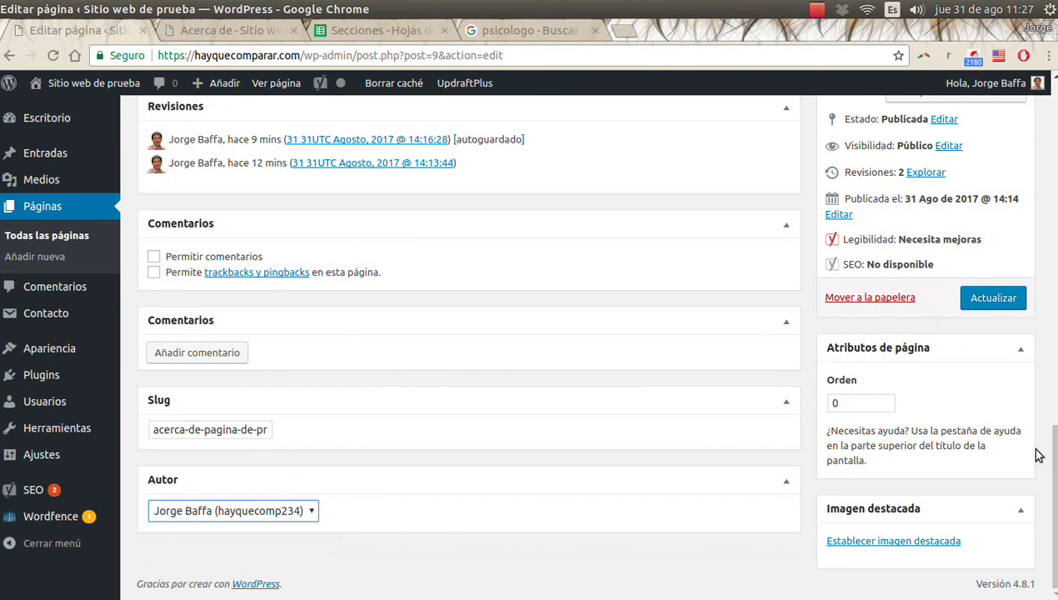
scroll(424, 306, up, 15)
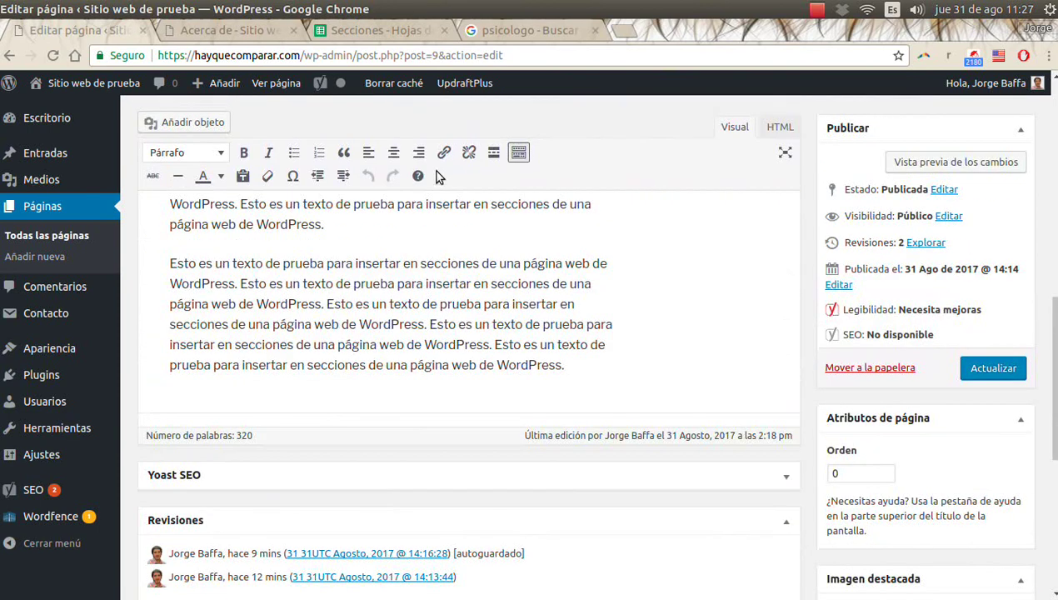
scroll(424, 306, down, 15)
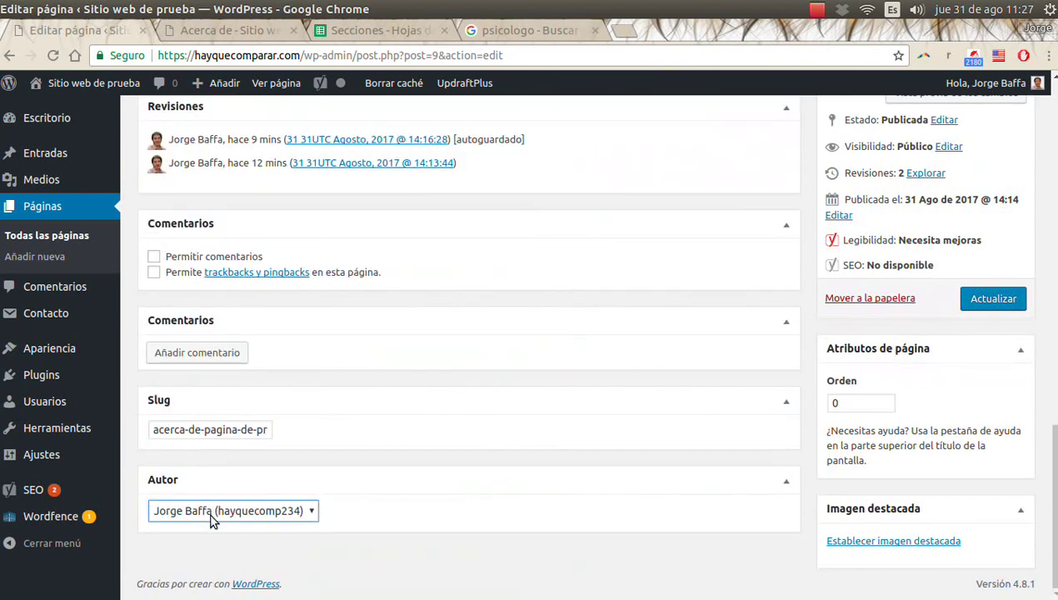
click(293, 522)
click(372, 511)
Hide both Comentarios boxes plus the Slug and Autor boxes in the screen options, keep Revisiones enabled, and close the options.
drag(1054, 504, 1054, 160)
click(863, 111)
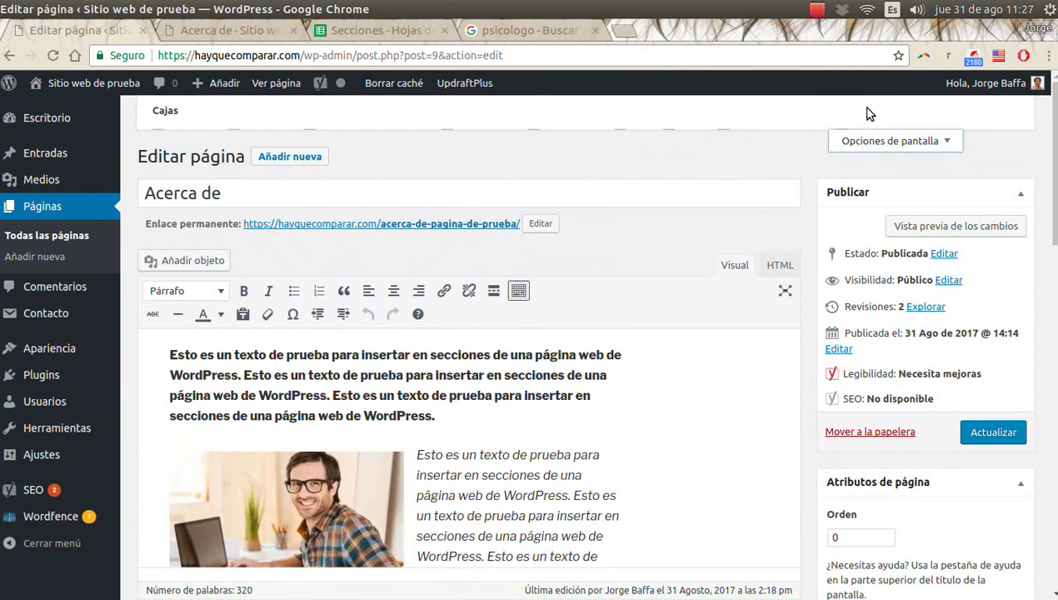
click(233, 141)
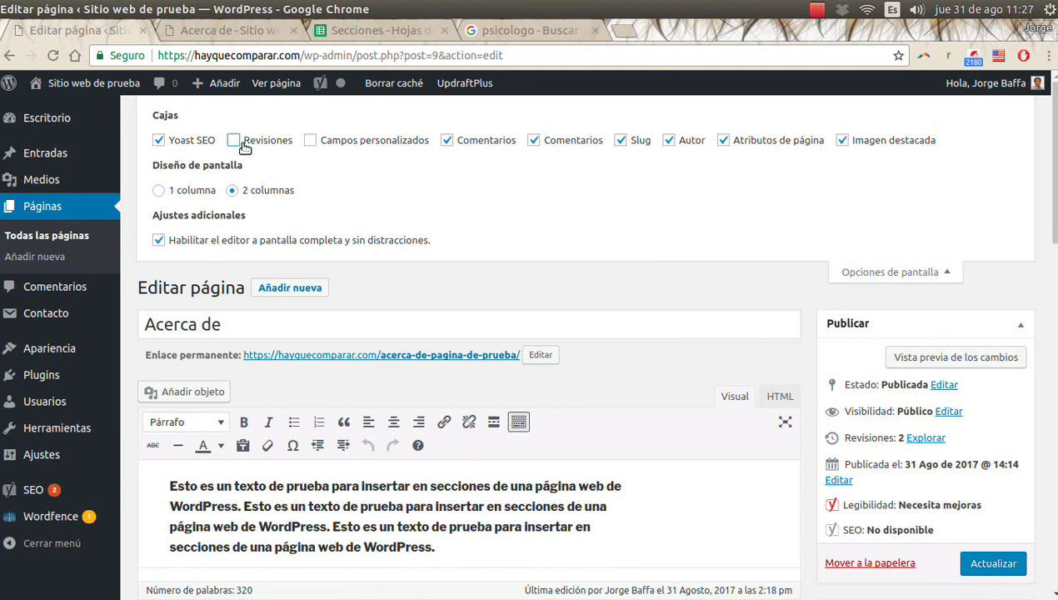
click(233, 141)
click(458, 140)
click(547, 142)
click(632, 146)
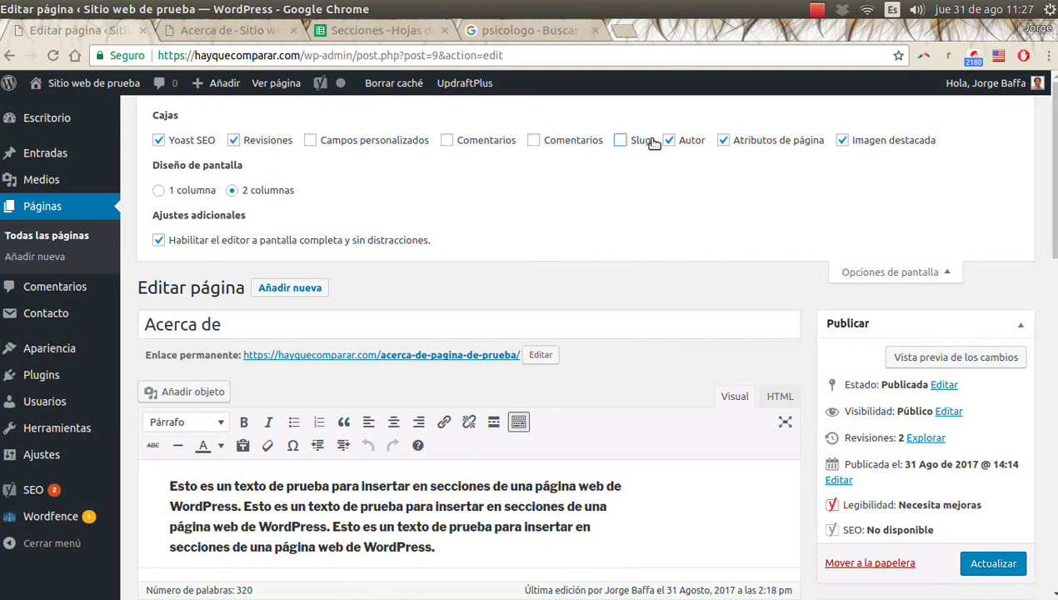
click(682, 143)
click(880, 275)
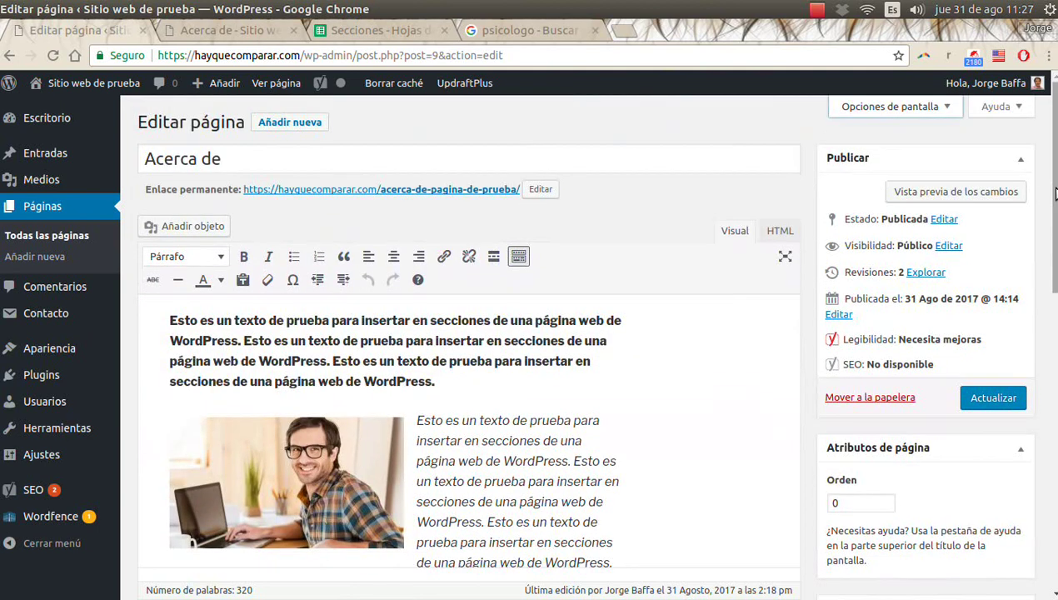
Expand the Yoast SEO box below the page content and look over its snippet preview.
scroll(1053, 193, down, 5)
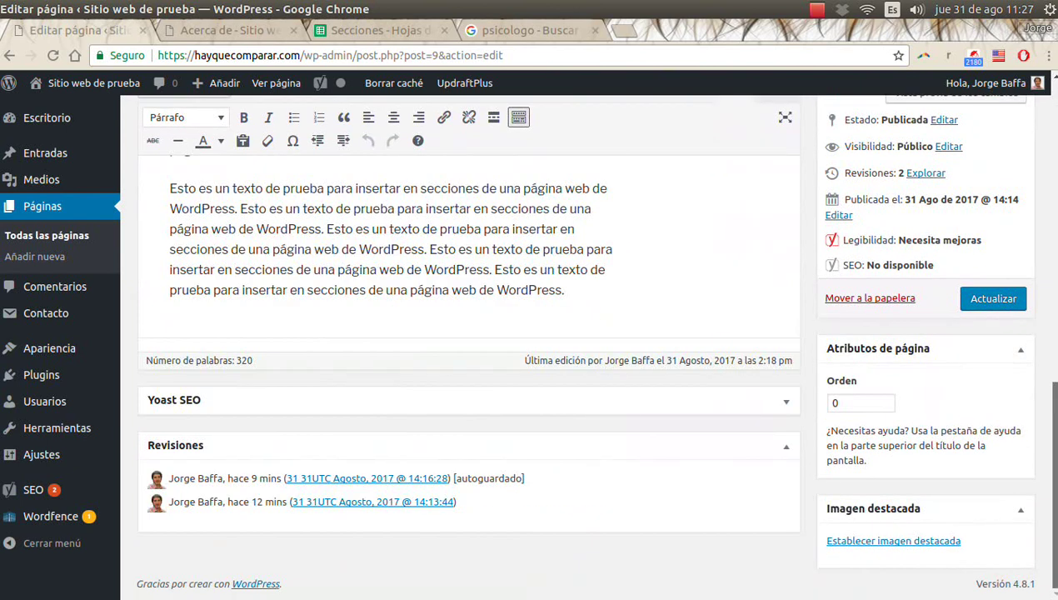
click(783, 404)
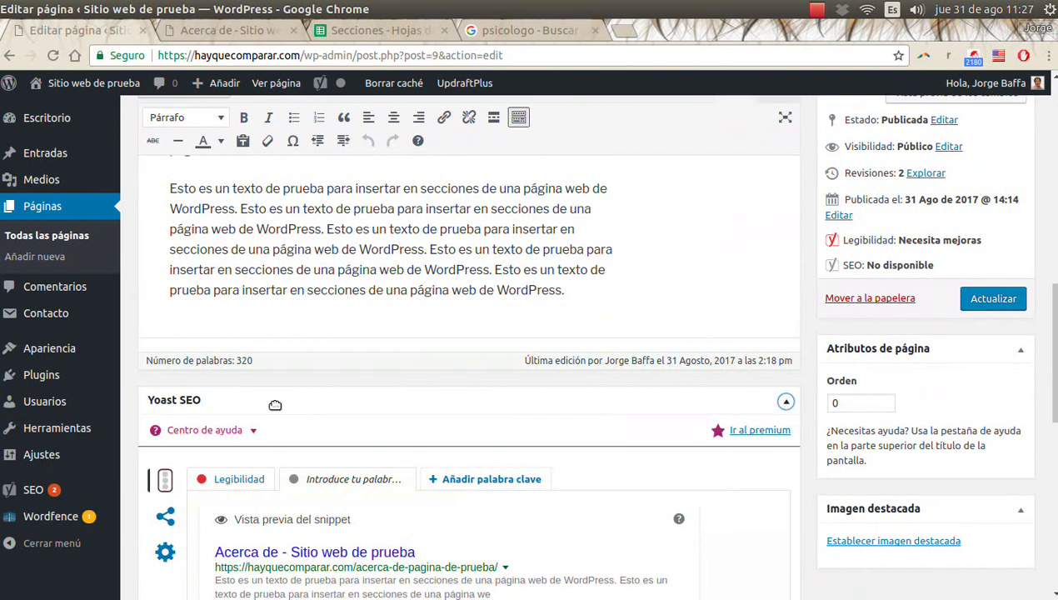
scroll(333, 413, down, 3)
scroll(630, 412, up, 3)
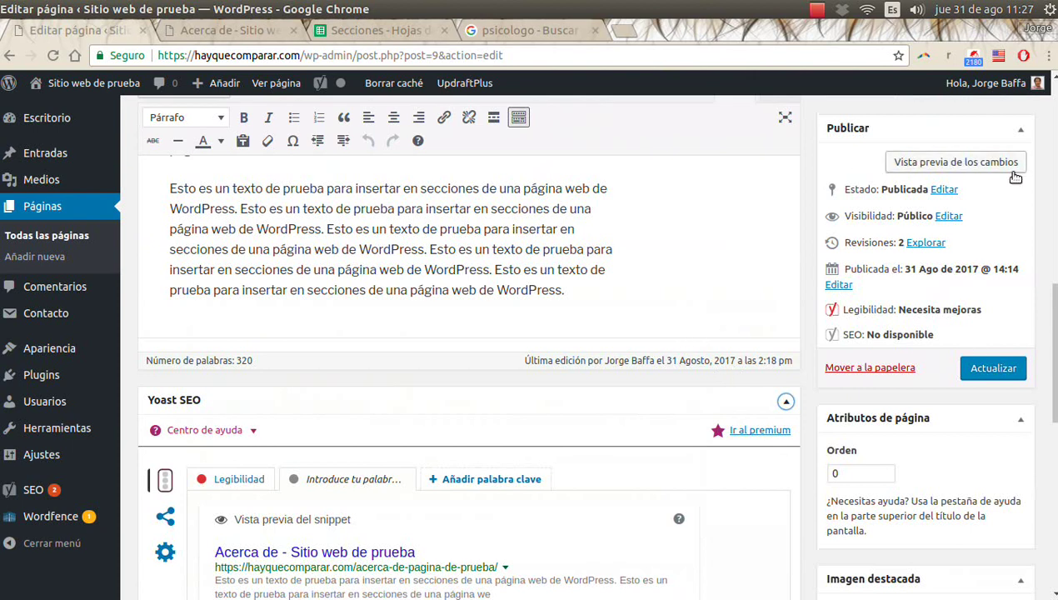
scroll(978, 408, down, 2)
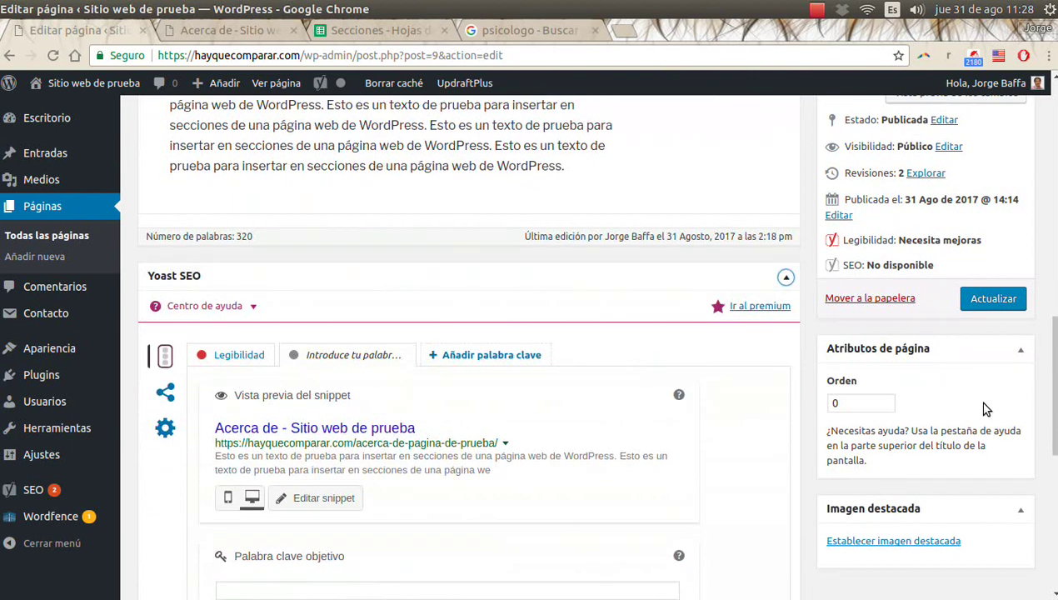
Open the page's status for editing in the Publicar box and examine its choices, keeping Publicada selected.
scroll(983, 404, up, 2)
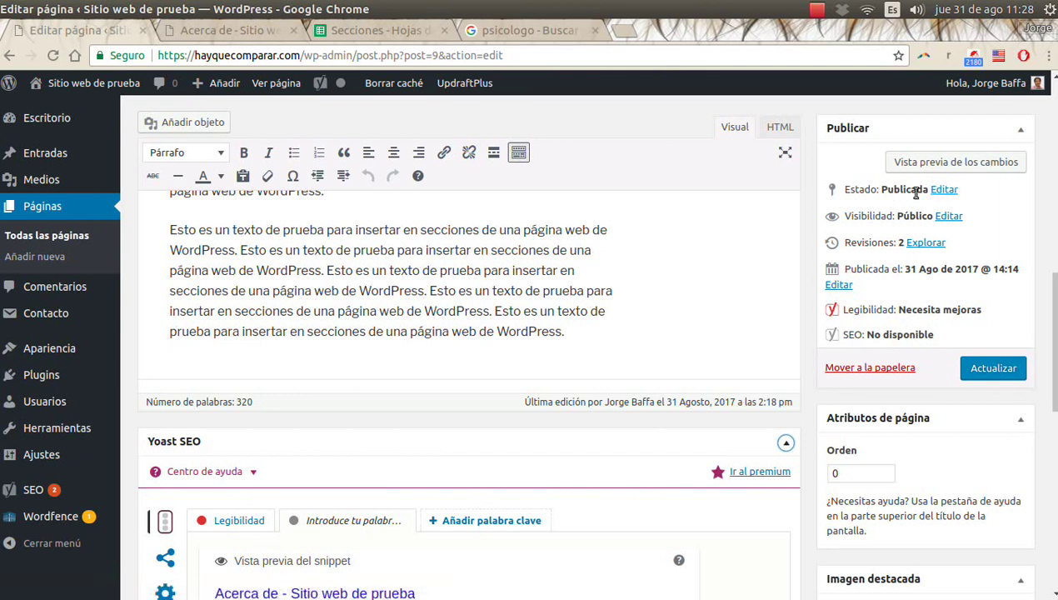
click(941, 190)
click(912, 215)
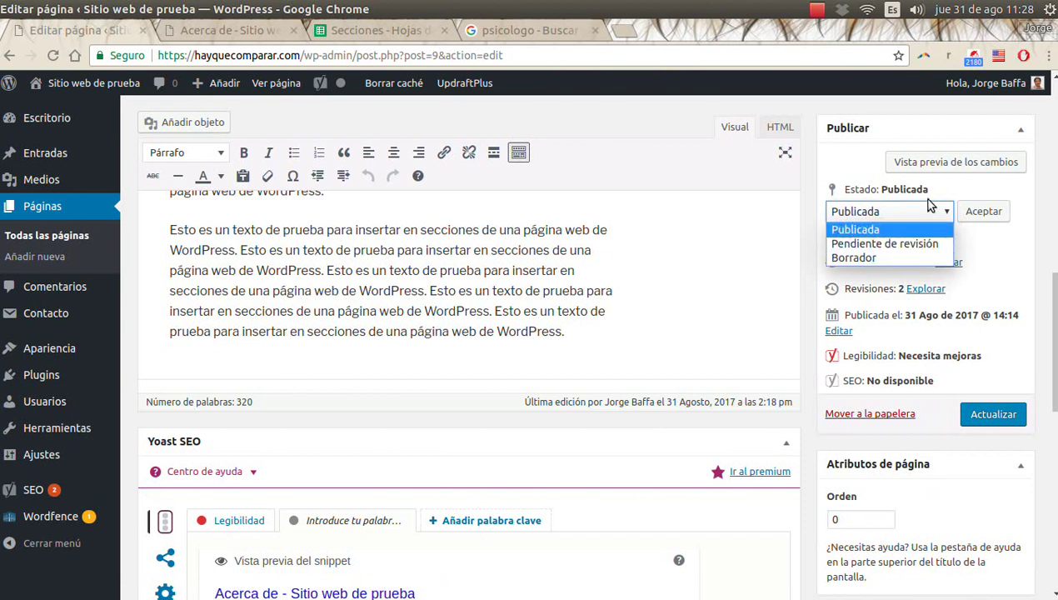
click(965, 195)
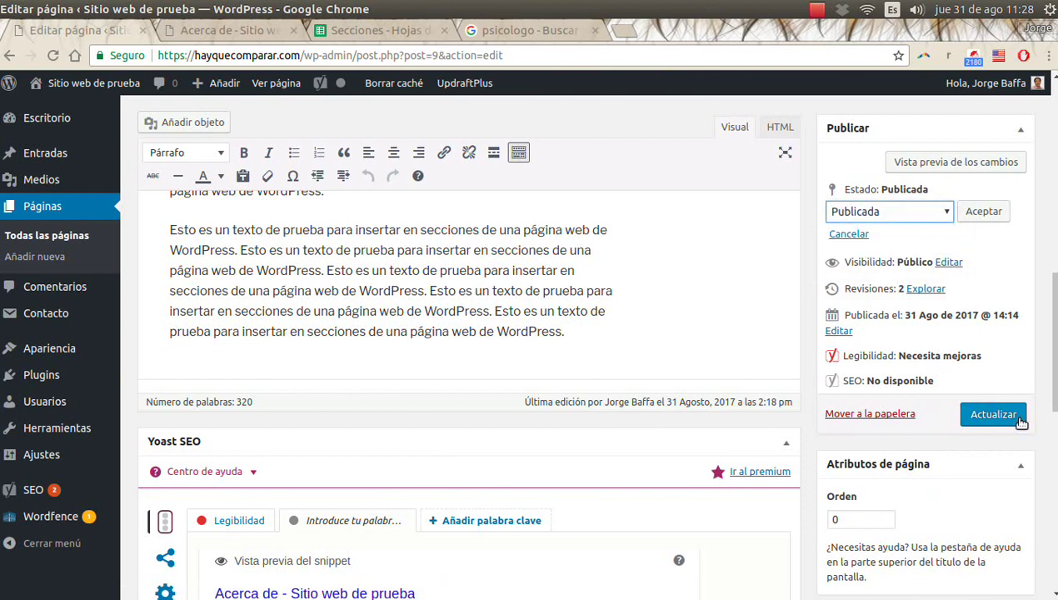
Examine the page's visibility options and publication date fields in the Publicar box, cancelling both edits.
click(949, 262)
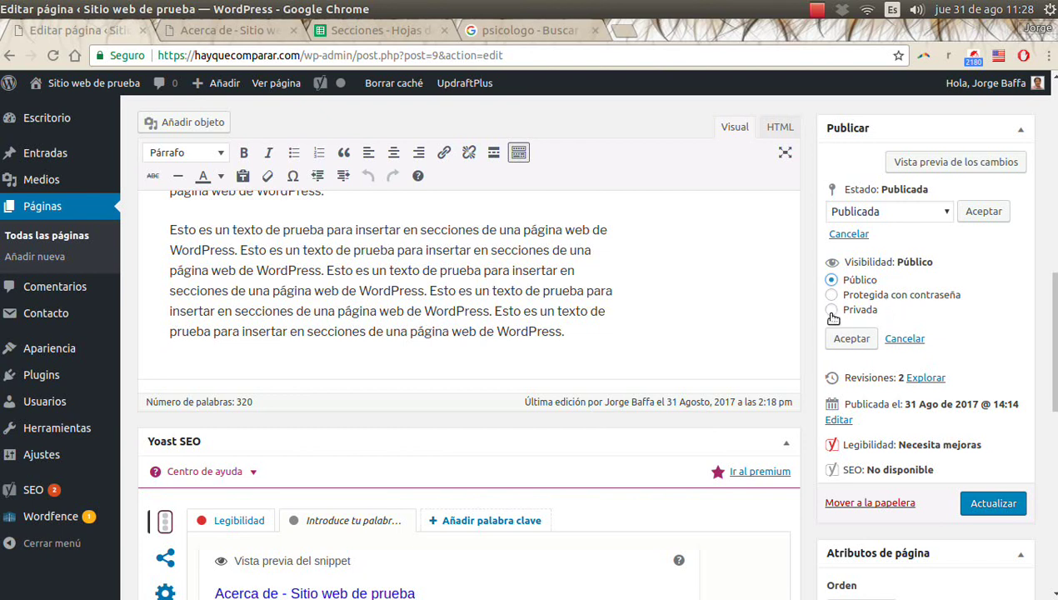
click(881, 339)
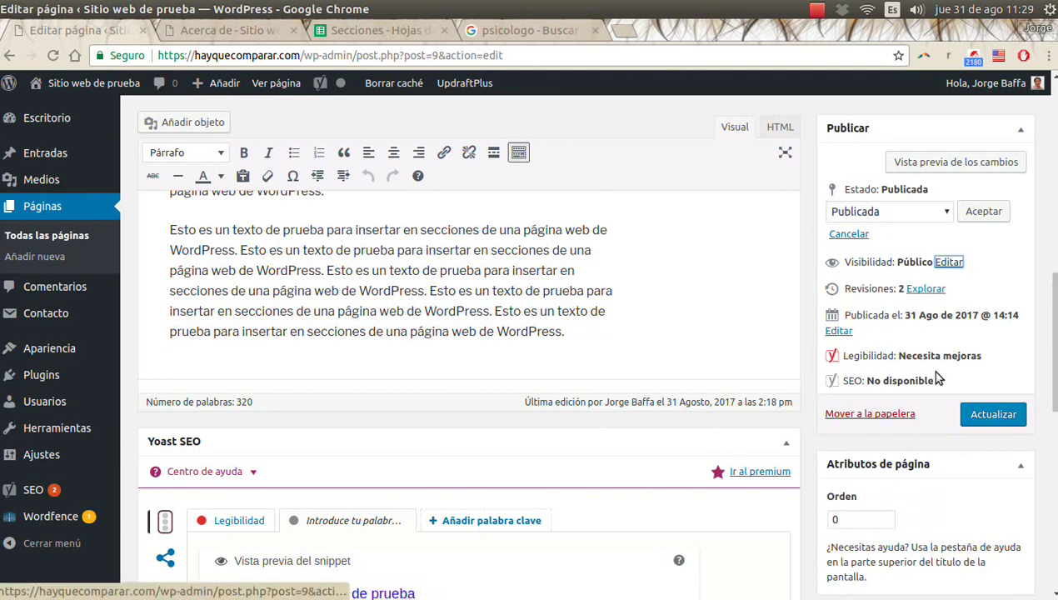
click(840, 332)
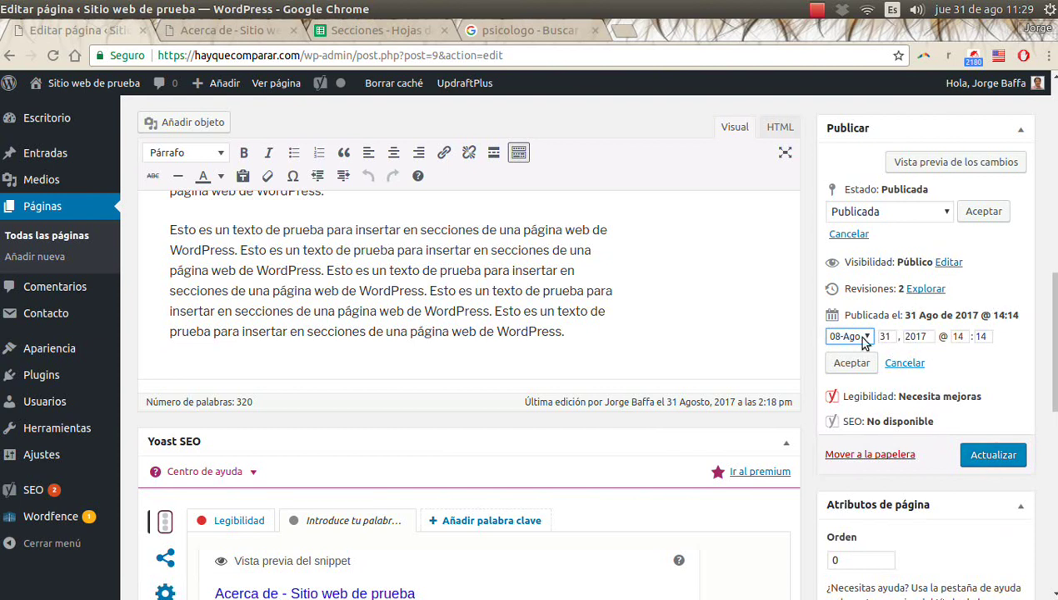
click(905, 364)
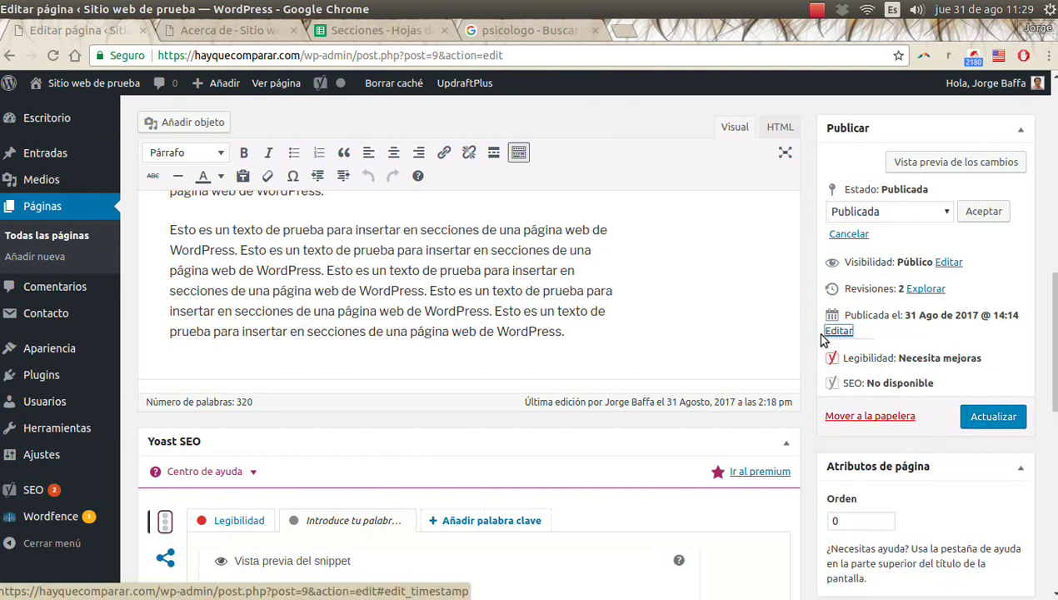
Inspect the Legibilidad and SEO ratings in the Publicar box, highlighting each line and clearing the selection.
scroll(285, 240, up, 5)
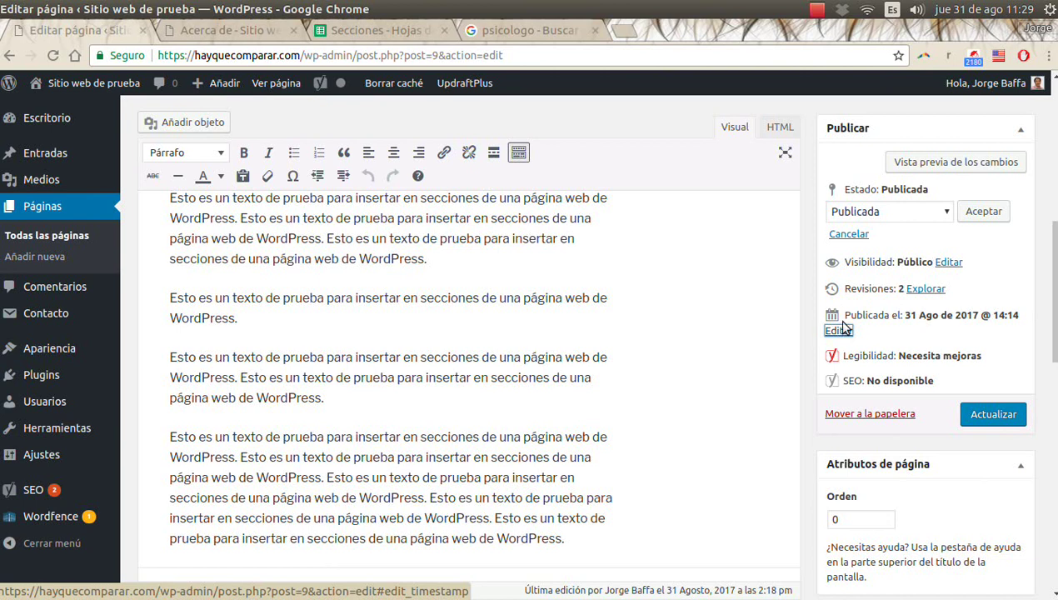
scroll(833, 341, down, 3)
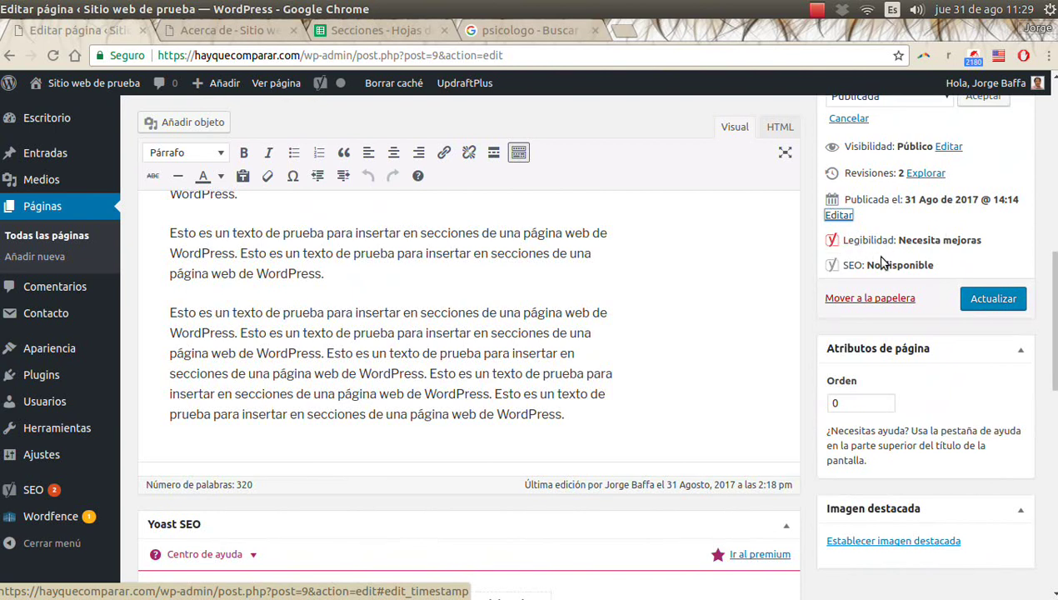
drag(855, 239, 982, 242)
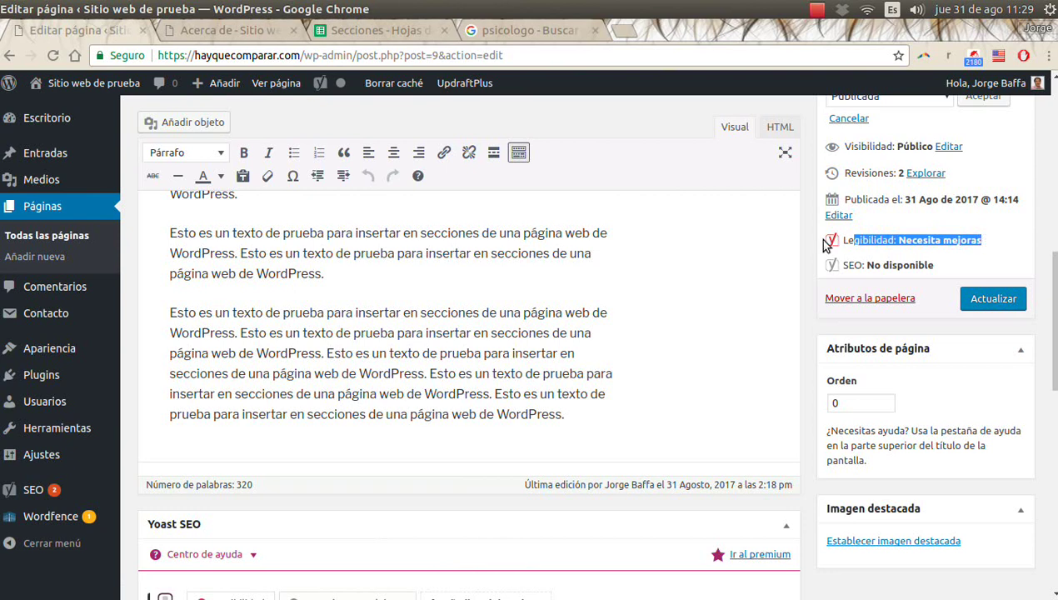
drag(844, 240, 966, 241)
drag(836, 265, 934, 264)
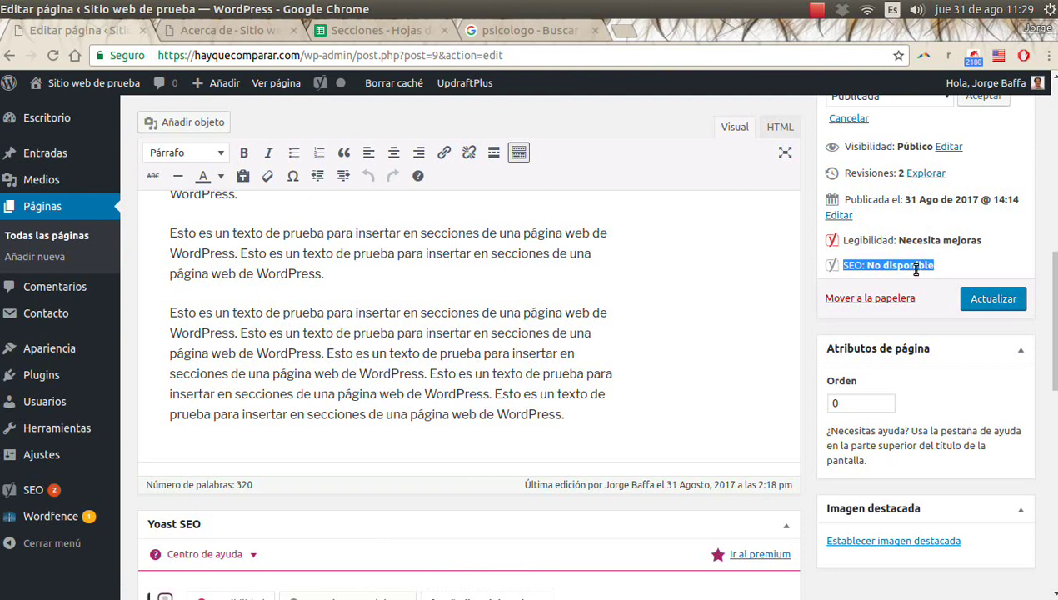
click(808, 305)
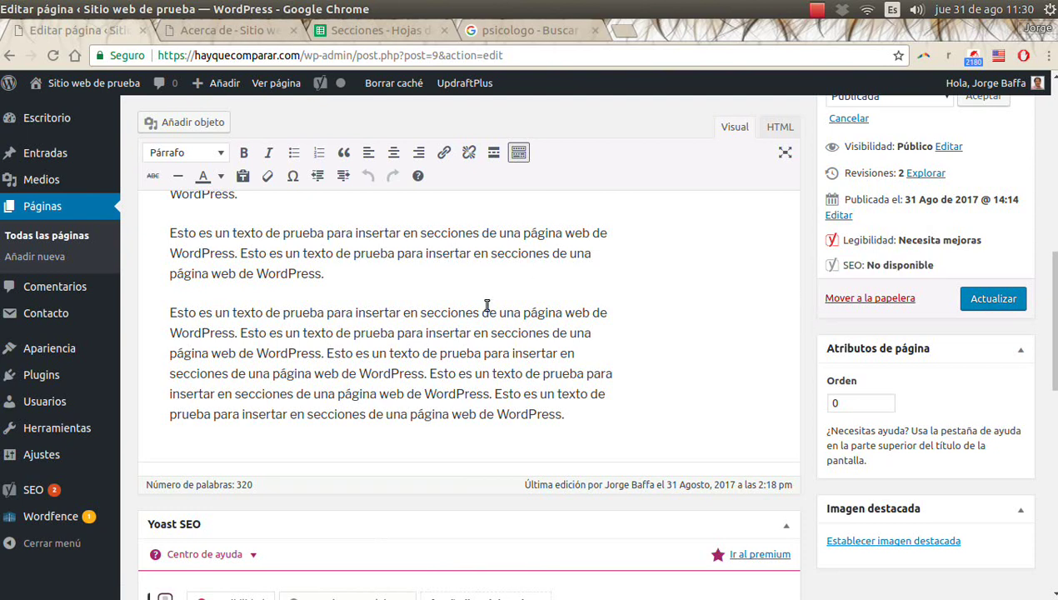
Review the header and content image on the published Acerca de page, and return to the page editor.
scroll(804, 334, down, 3)
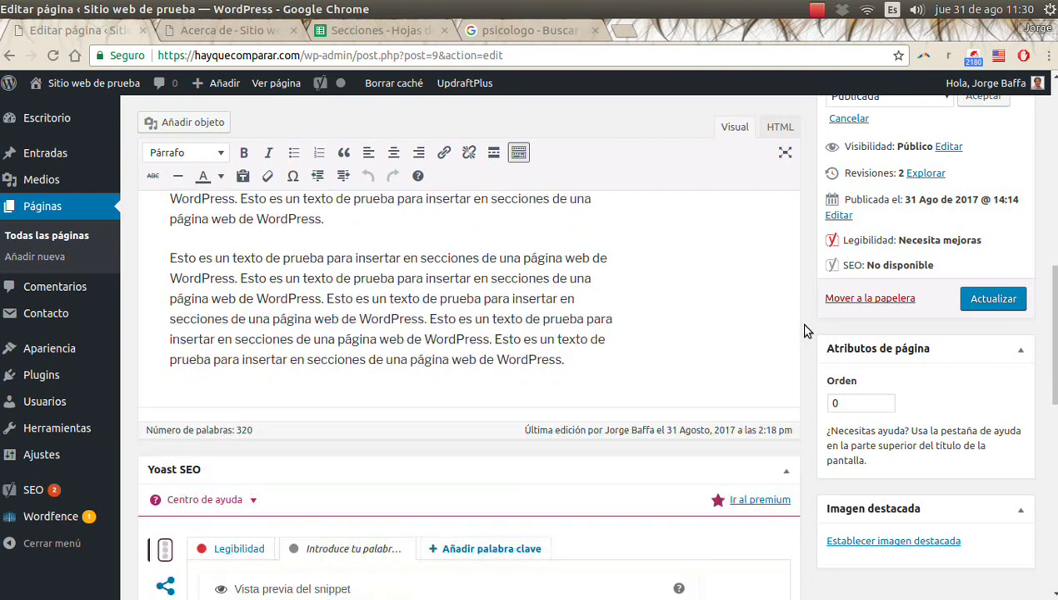
scroll(741, 329, up, 5)
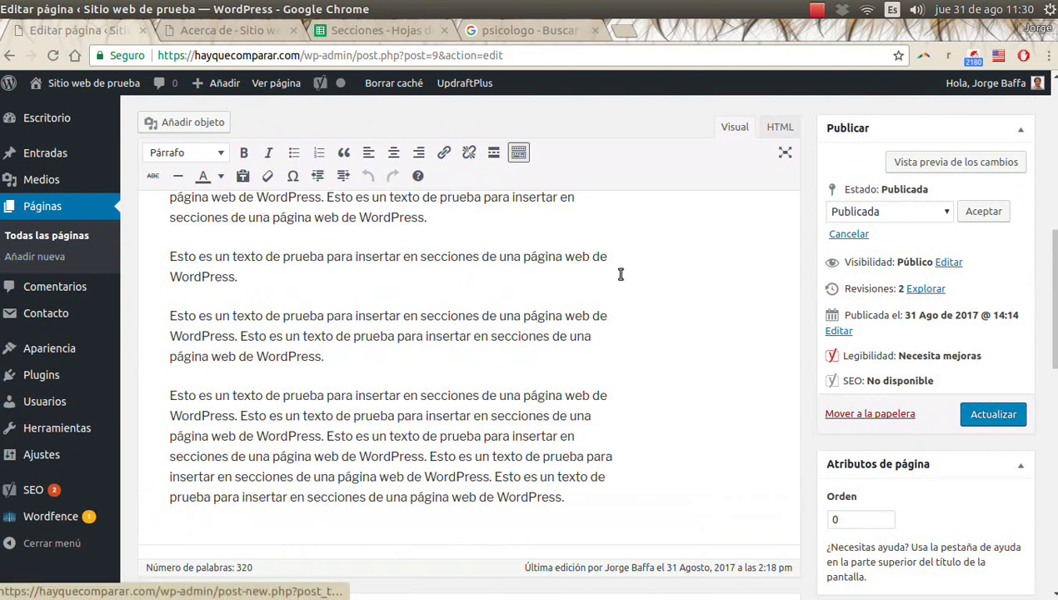
scroll(808, 433, down, 5)
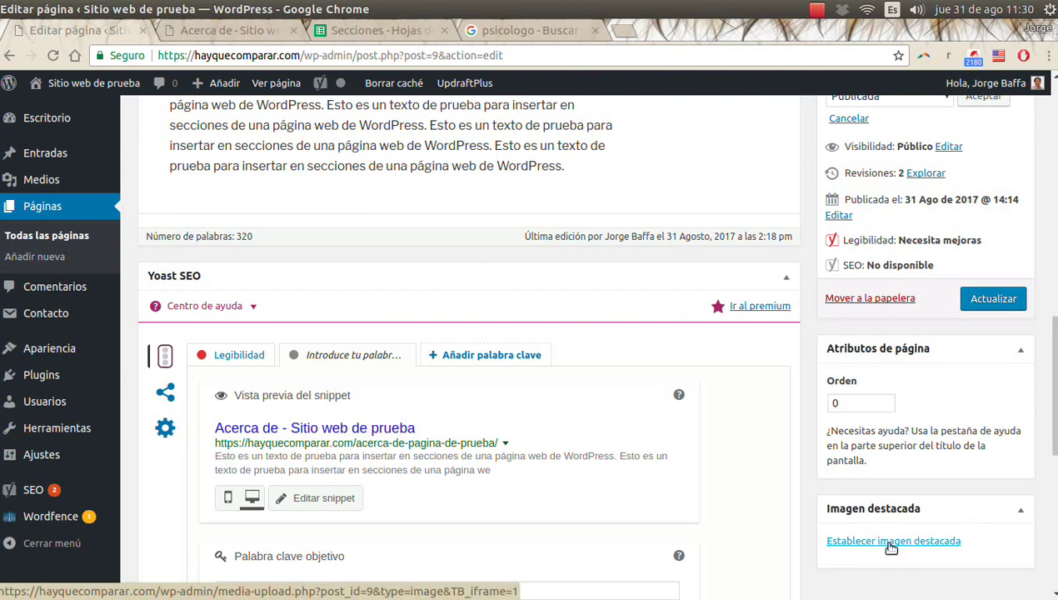
click(217, 31)
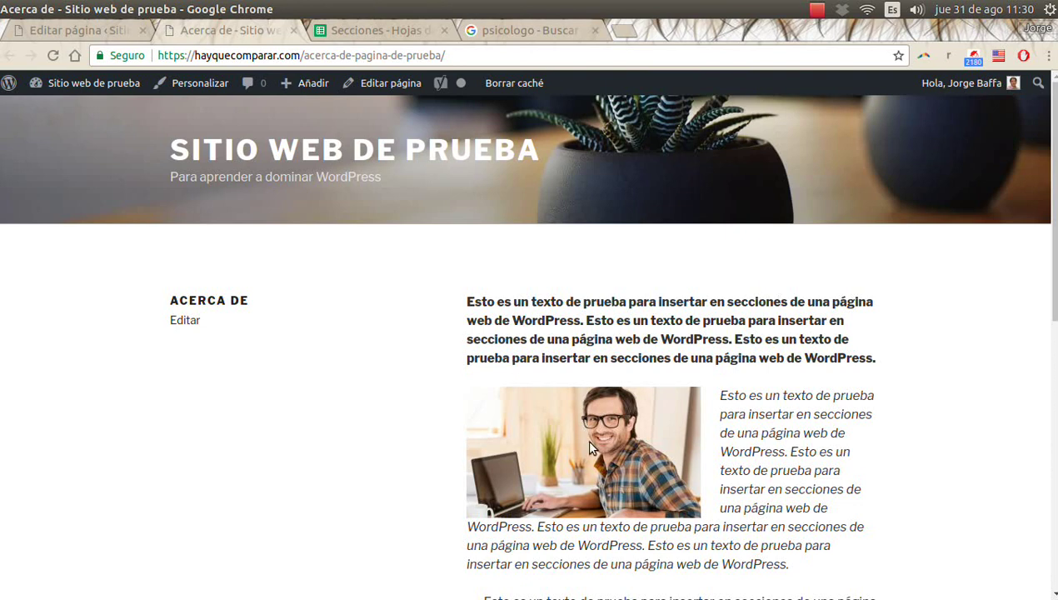
scroll(589, 448, down, 2)
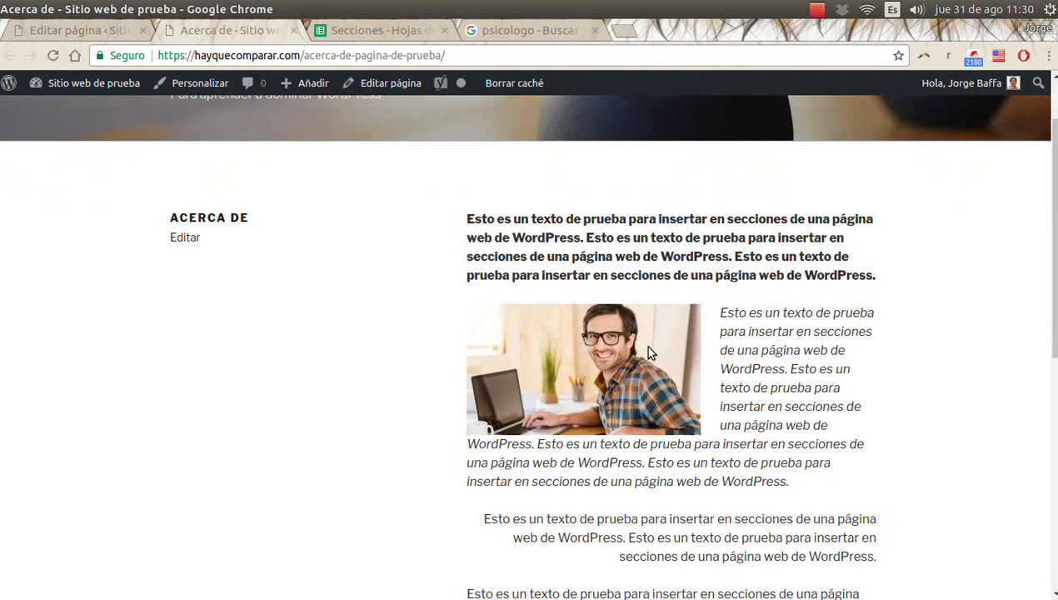
scroll(489, 237, up, 2)
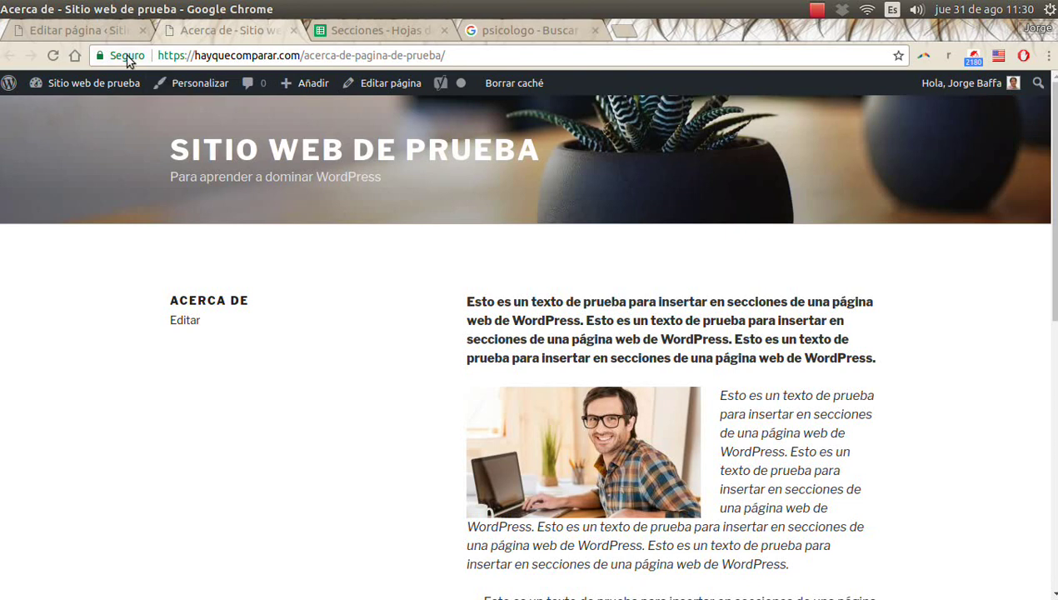
click(106, 29)
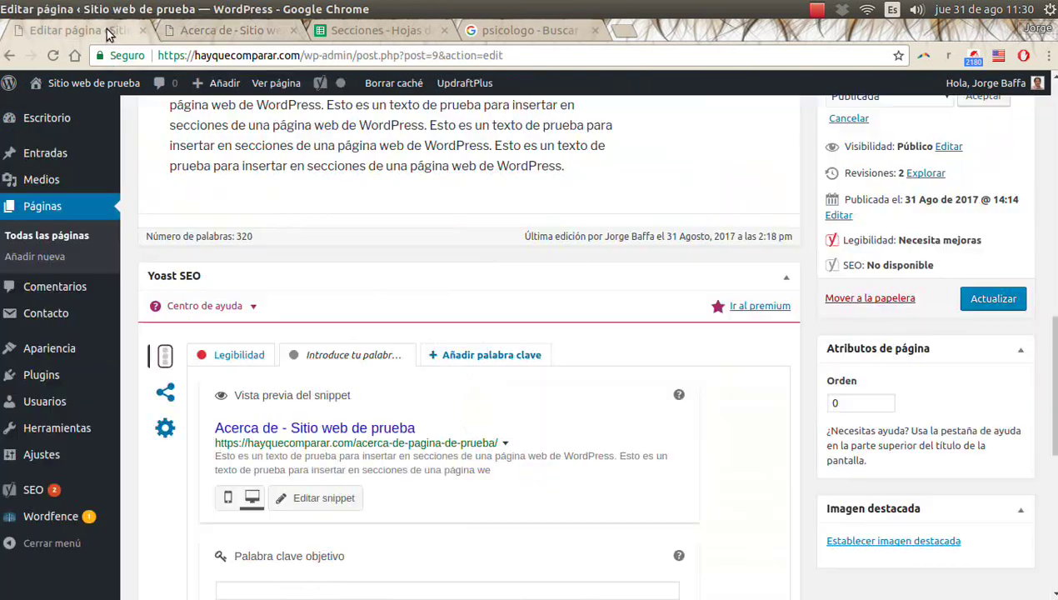
Set millenial-working.jpg from the media library as the page's featured image, glancing at the file upload option.
click(903, 543)
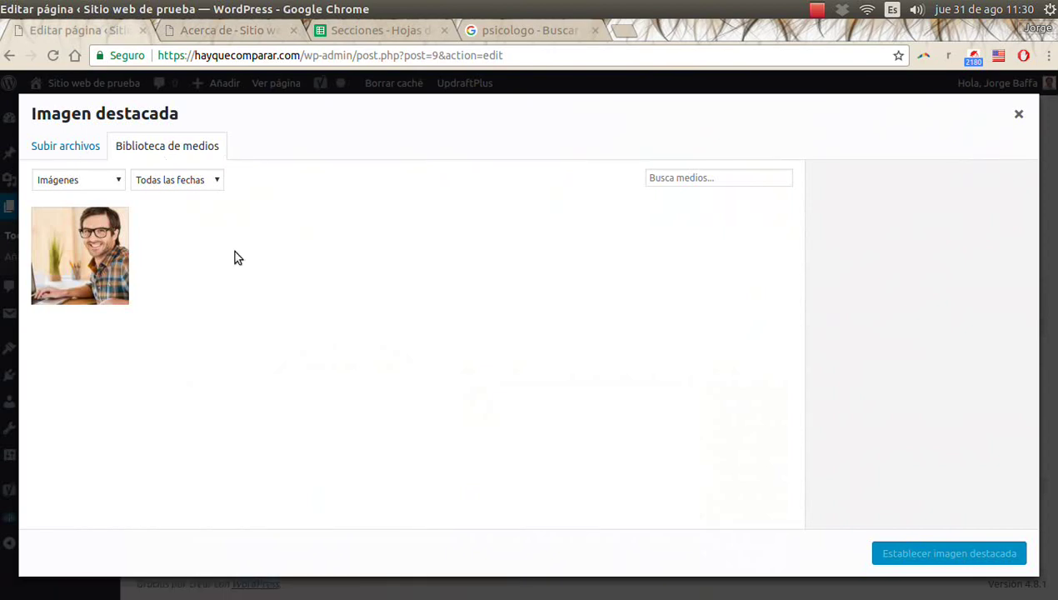
click(76, 247)
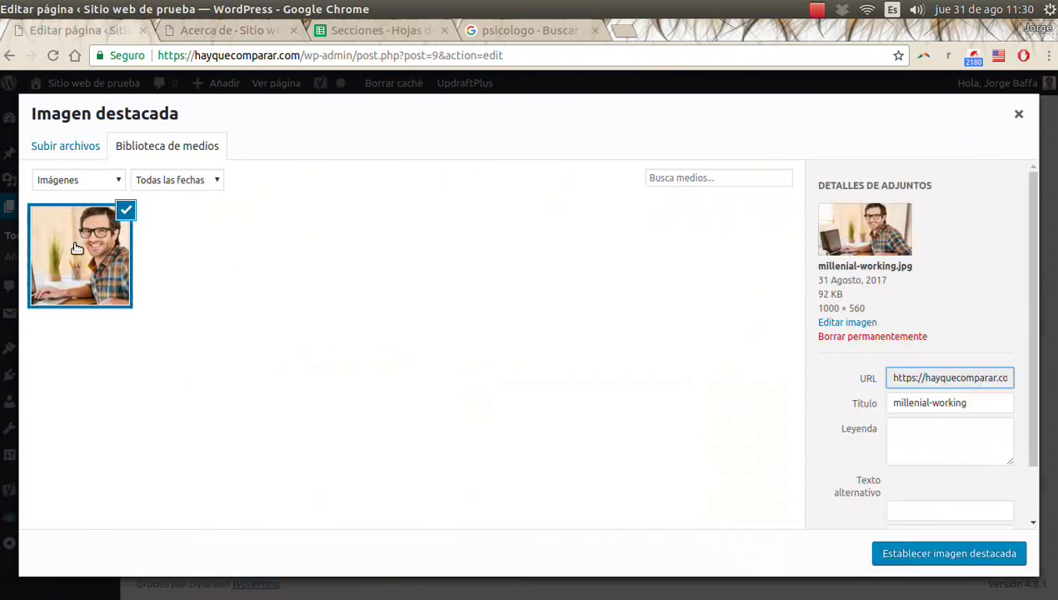
click(74, 150)
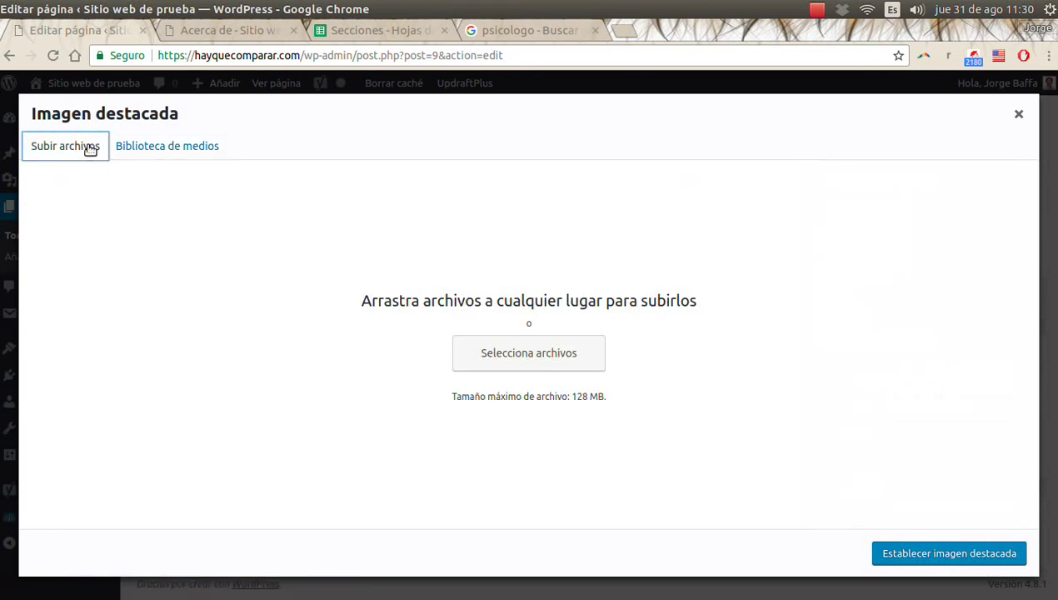
click(143, 150)
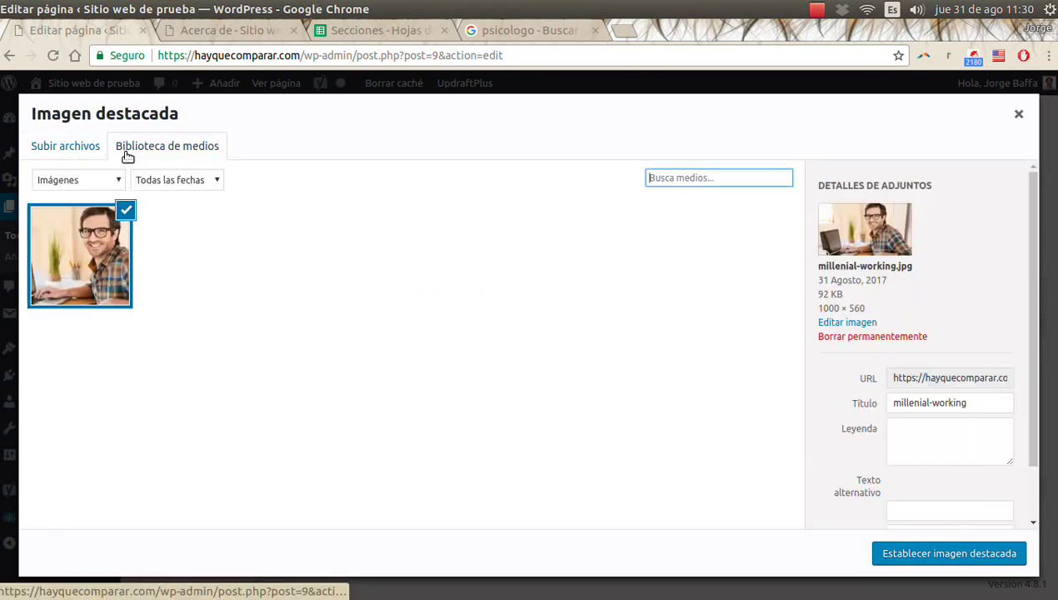
click(915, 553)
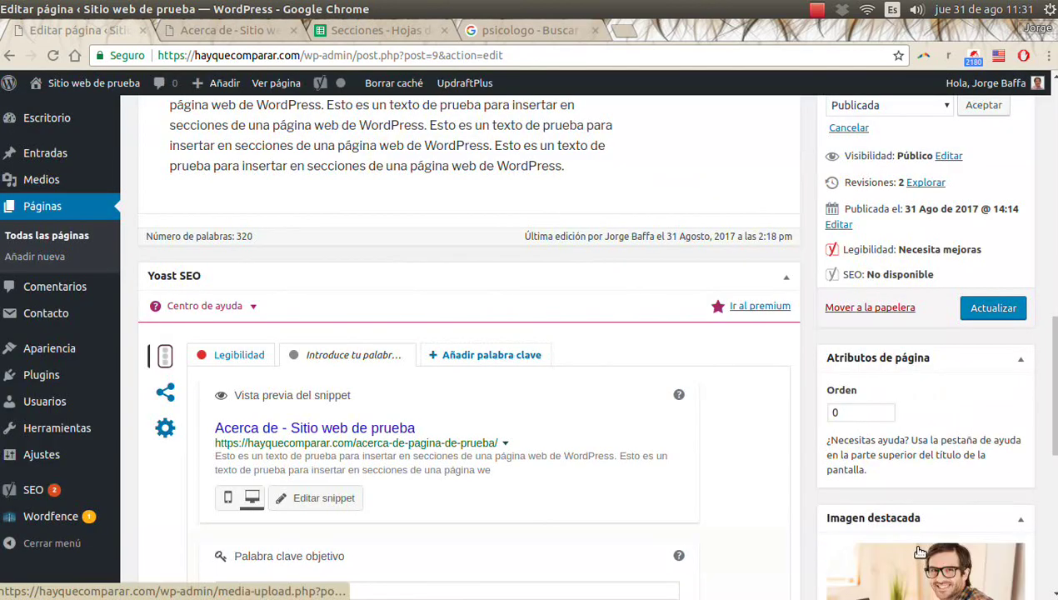
Move the Imagen destacada box above the Atributos de página box.
scroll(920, 550, down, 5)
scroll(926, 548, up, 3)
scroll(927, 550, up, 3)
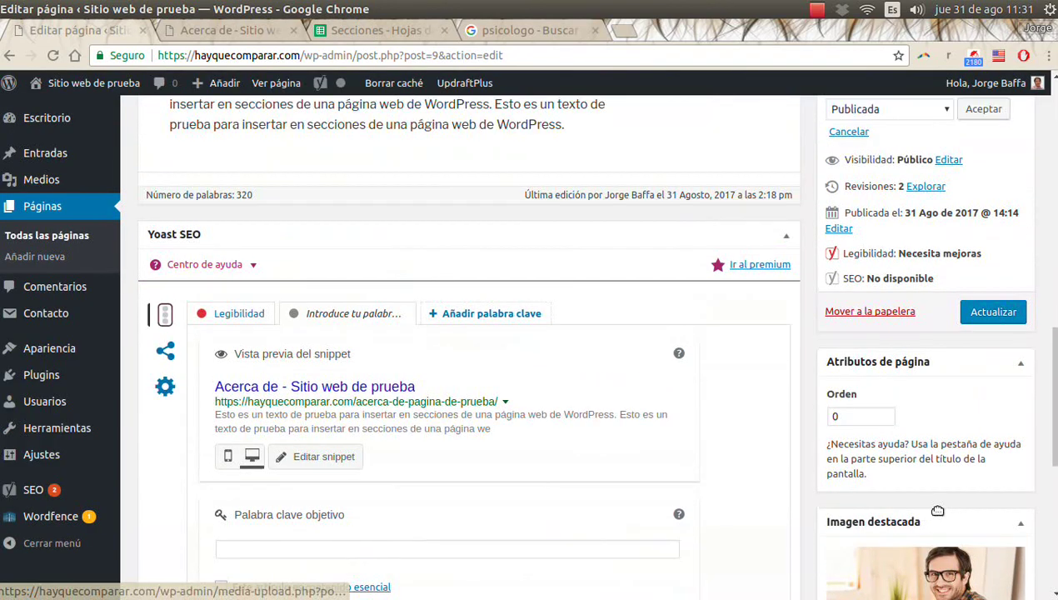
scroll(947, 550, down, 1)
scroll(947, 551, down, 1)
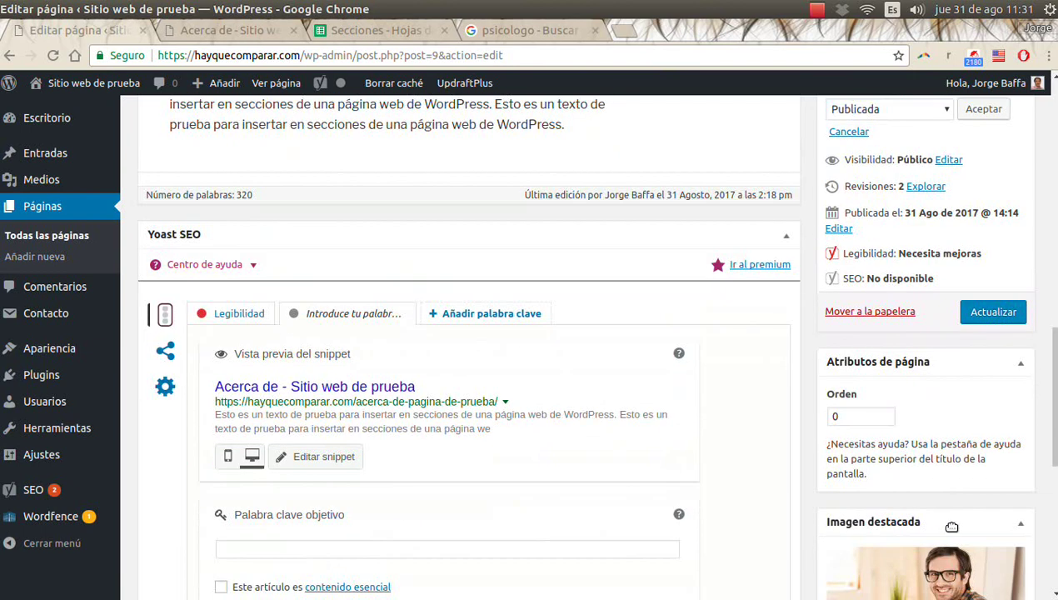
drag(951, 531, 956, 467)
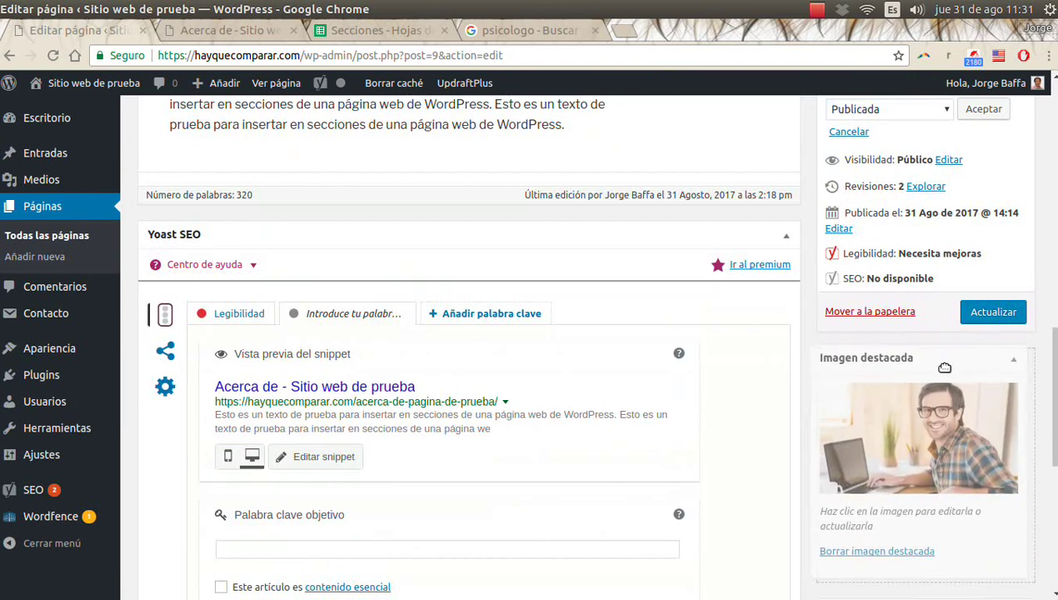
scroll(956, 467, up, 3)
scroll(971, 486, down, 3)
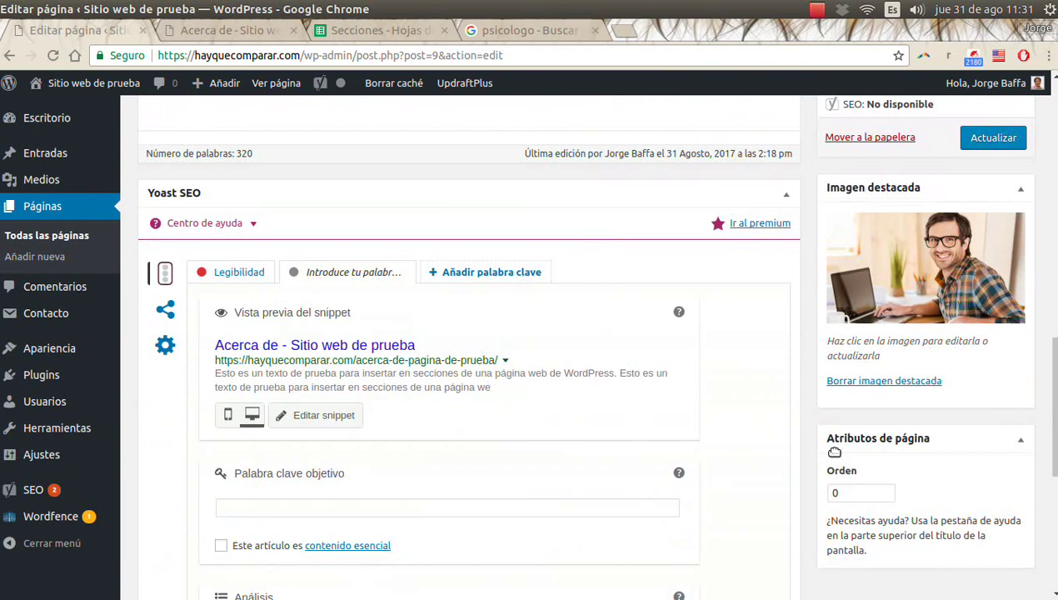
scroll(912, 445, up, 5)
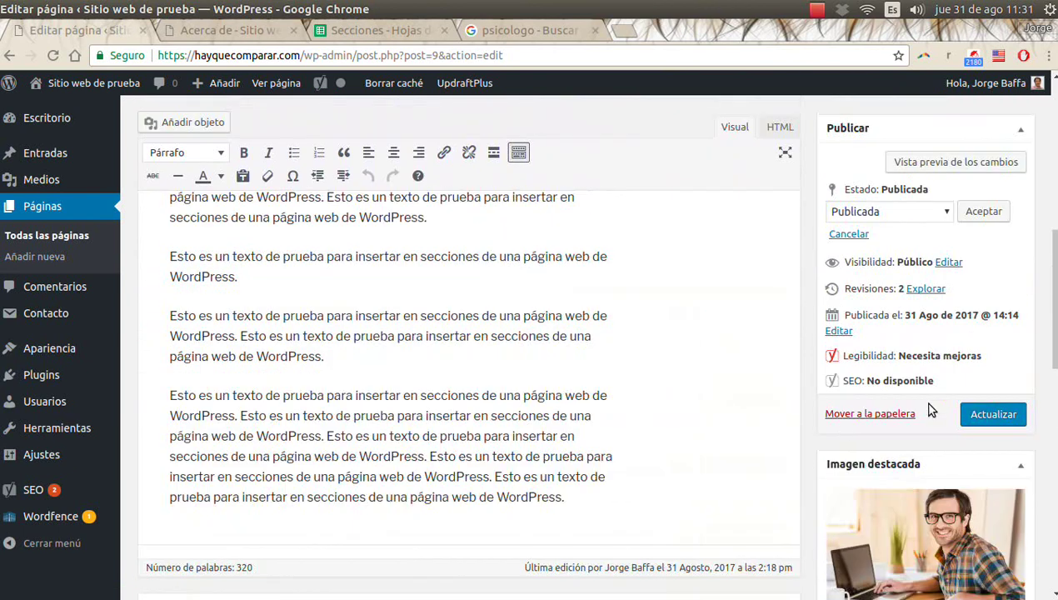
scroll(883, 300, up, 3)
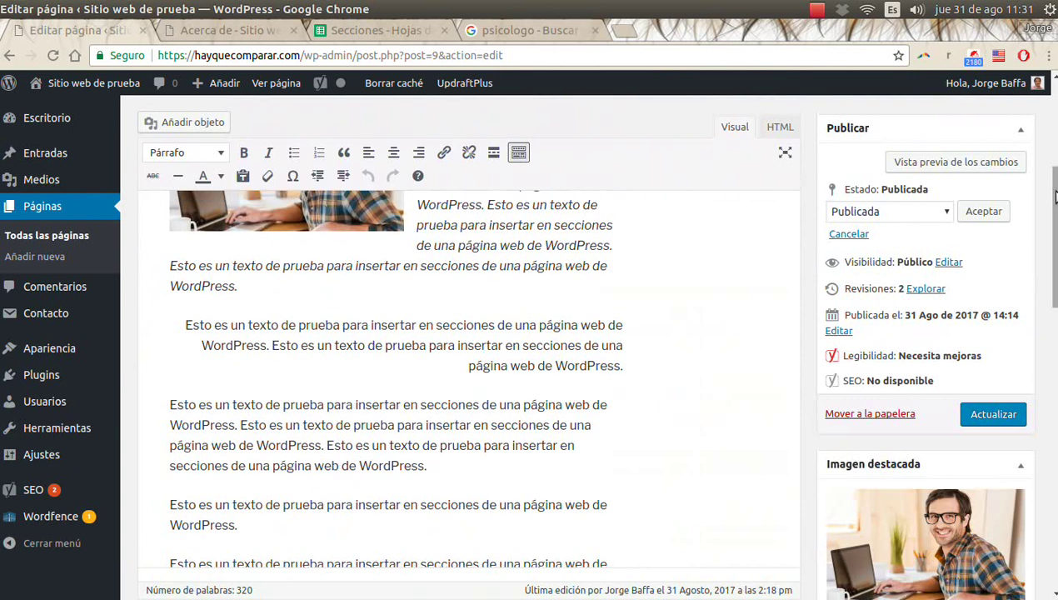
drag(1054, 195, 1055, 134)
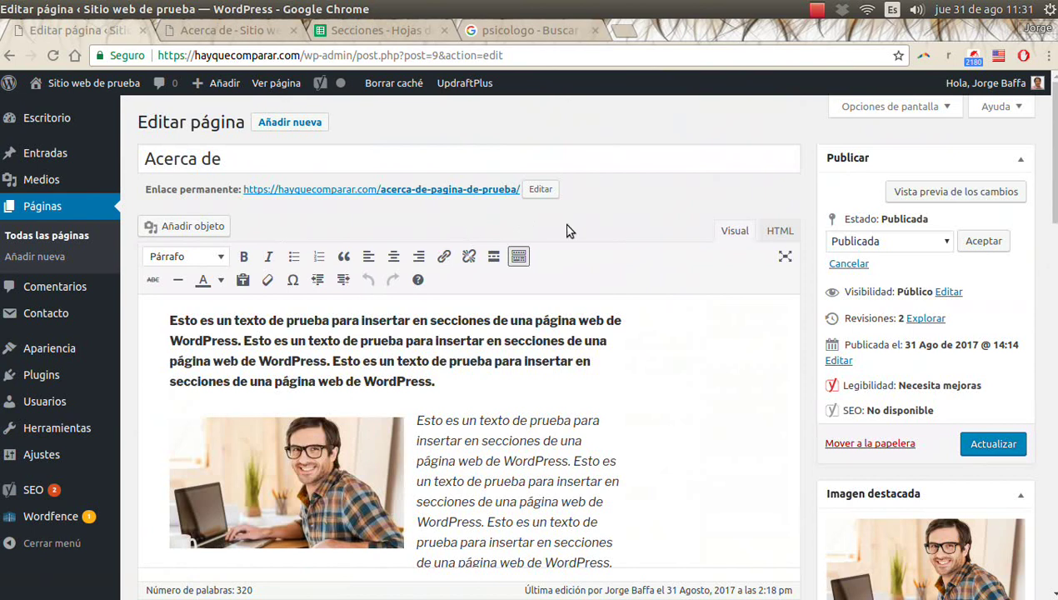
Update the Acerca de page to save its featured image, and reload the published version of the page.
click(989, 447)
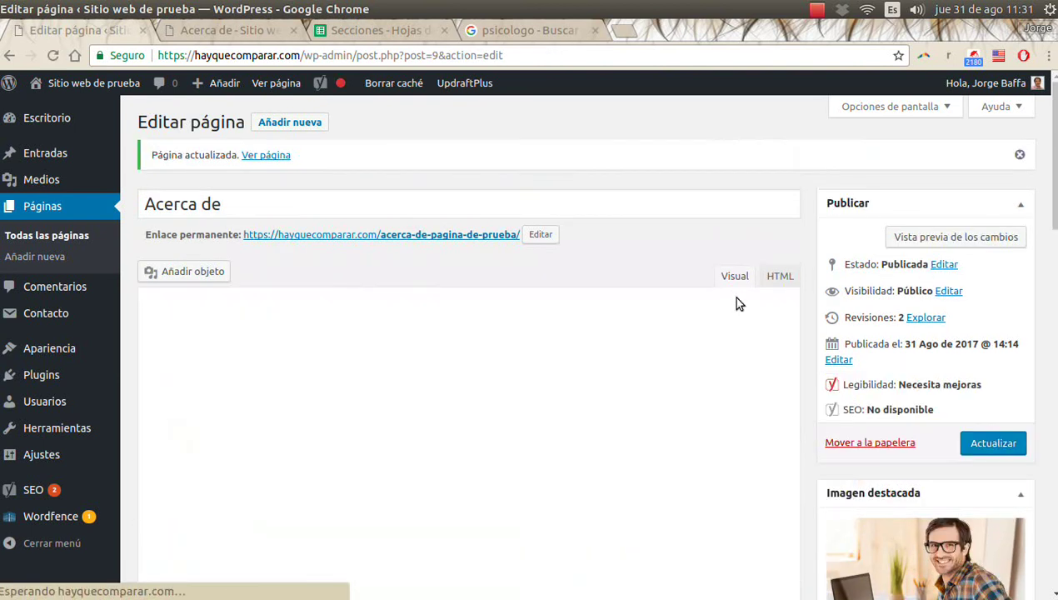
click(223, 31)
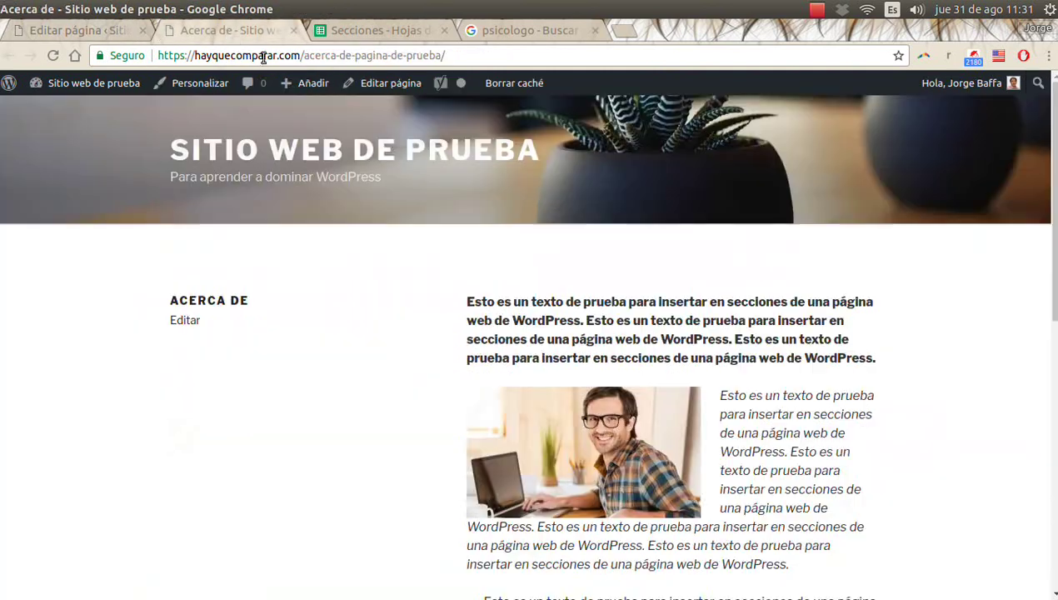
key(F5)
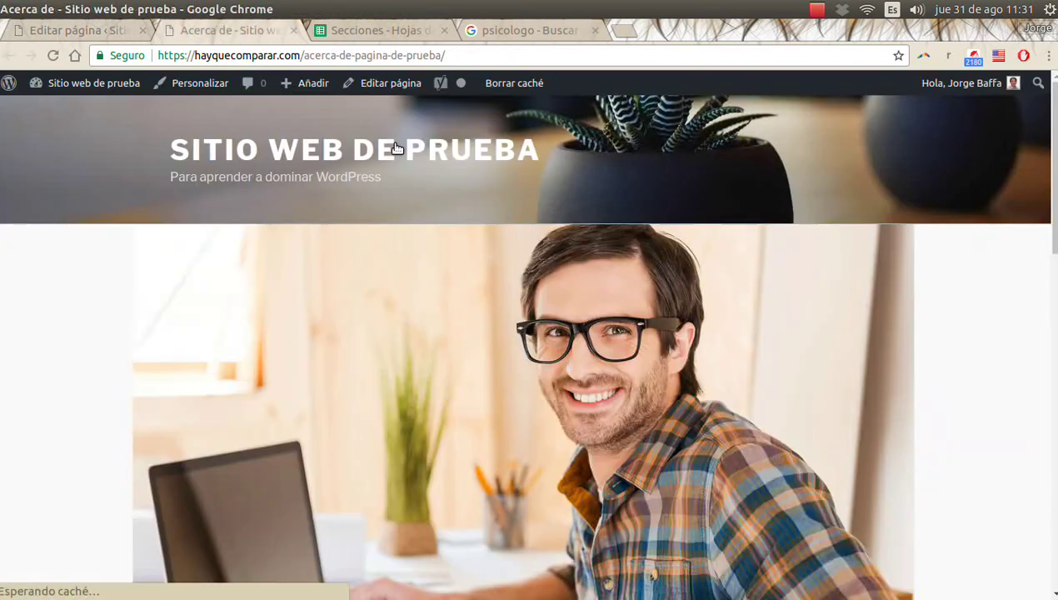
Examine the featured image below the site header and compare it with the image inside the page content.
scroll(432, 296, down, 5)
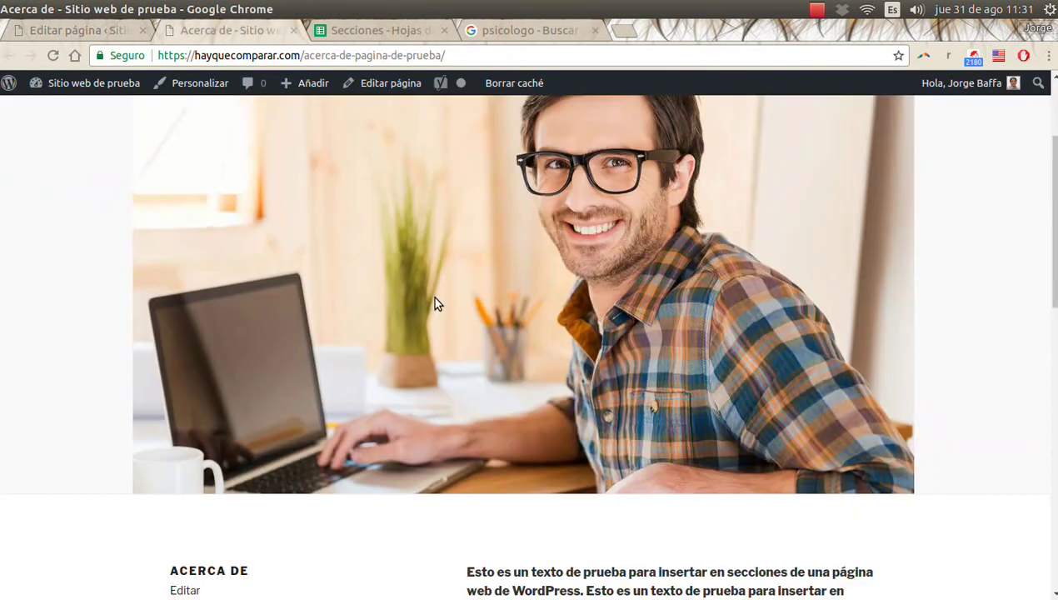
scroll(610, 298, up, 3)
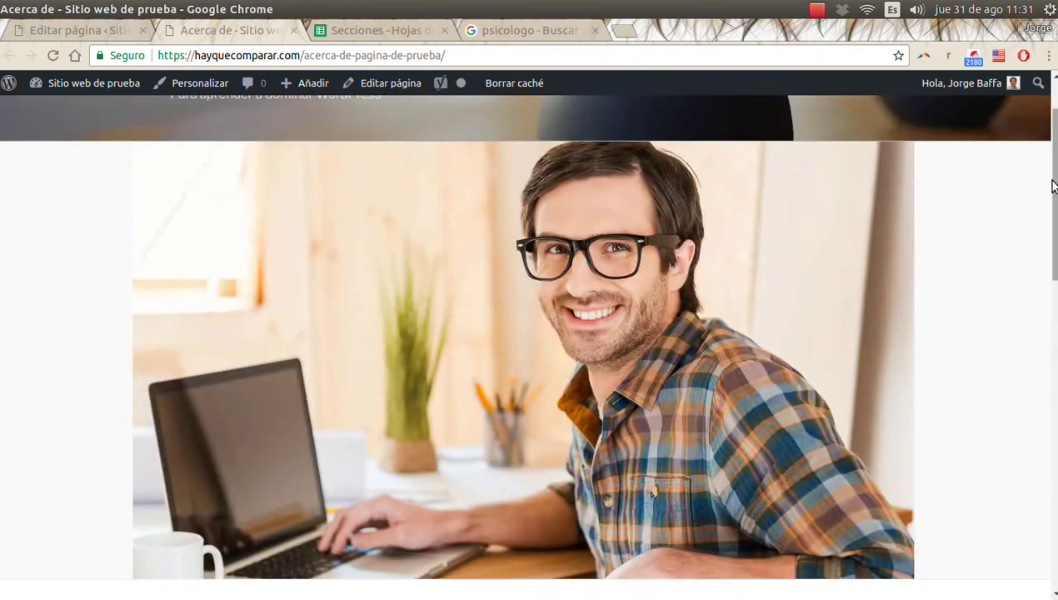
scroll(1056, 181, up, 2)
scroll(589, 344, down, 8)
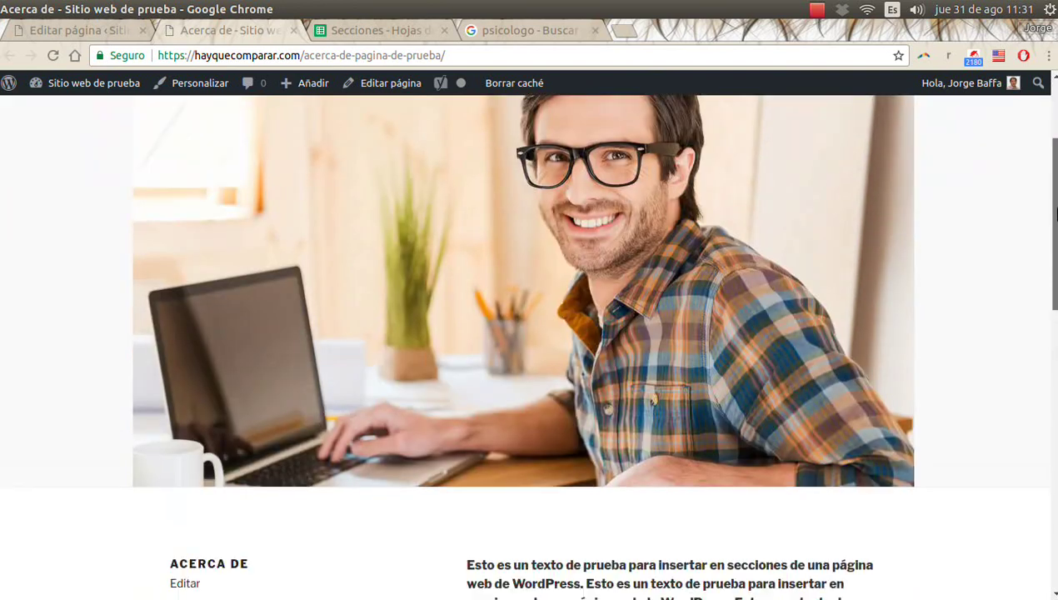
scroll(589, 344, down, 2)
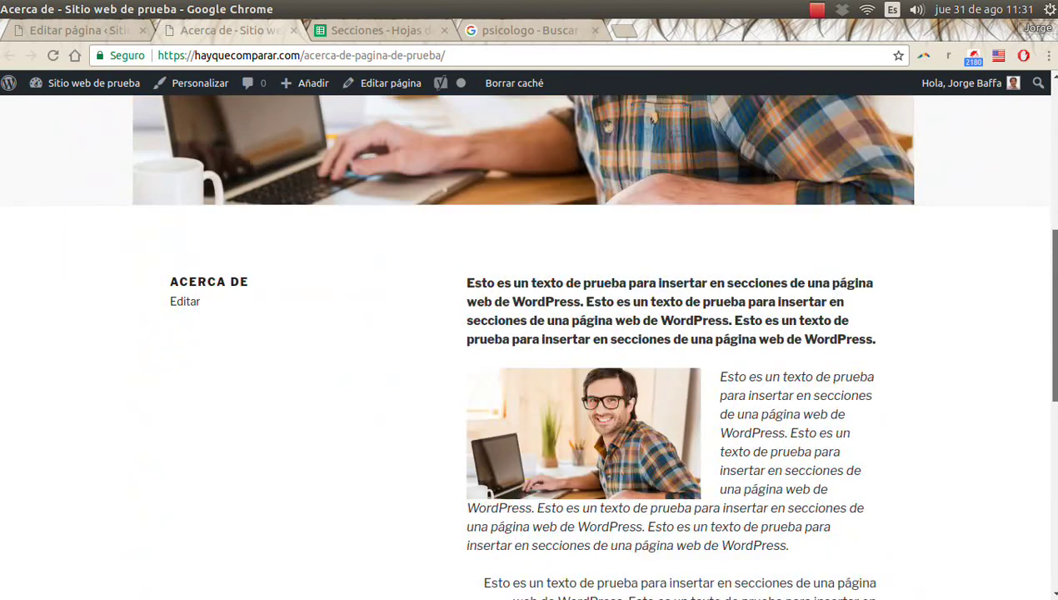
scroll(589, 344, down, 1)
scroll(590, 344, up, 2)
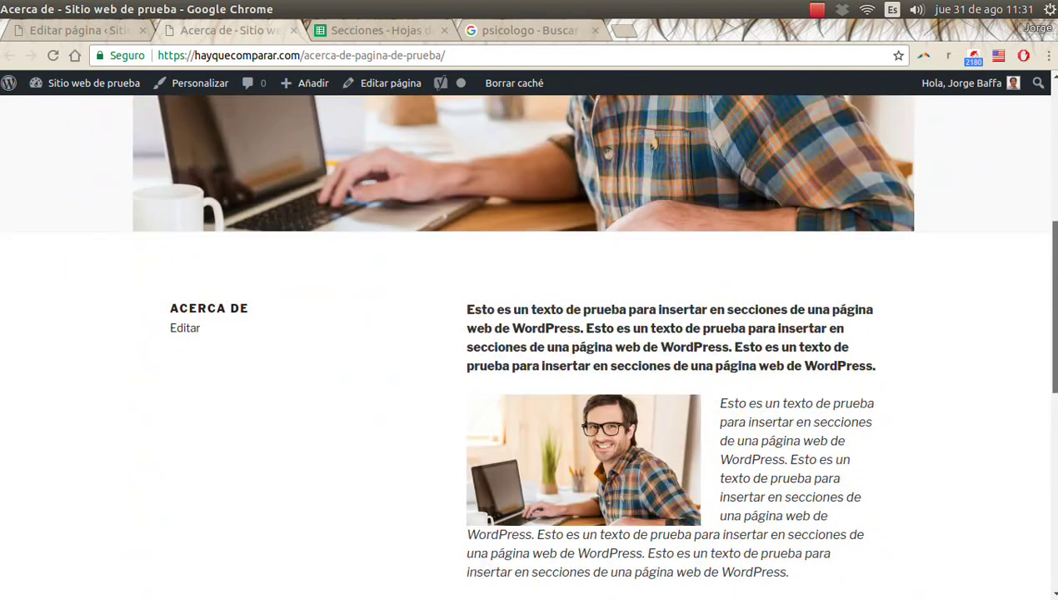
scroll(642, 445, up, 1)
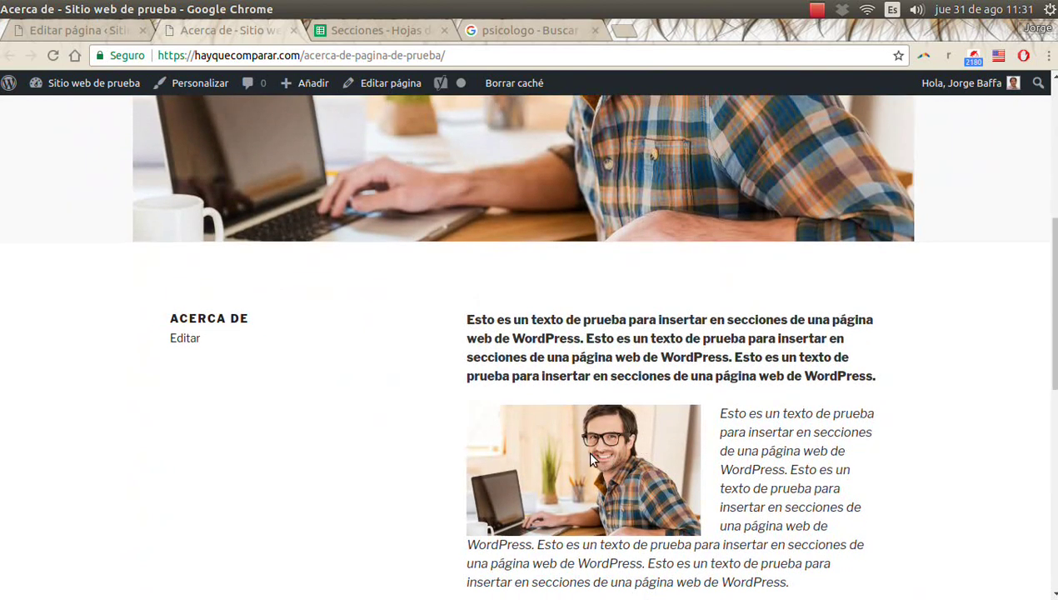
Return to the page editor, delete the image beside the italic paragraph in the content, and update the page.
click(100, 30)
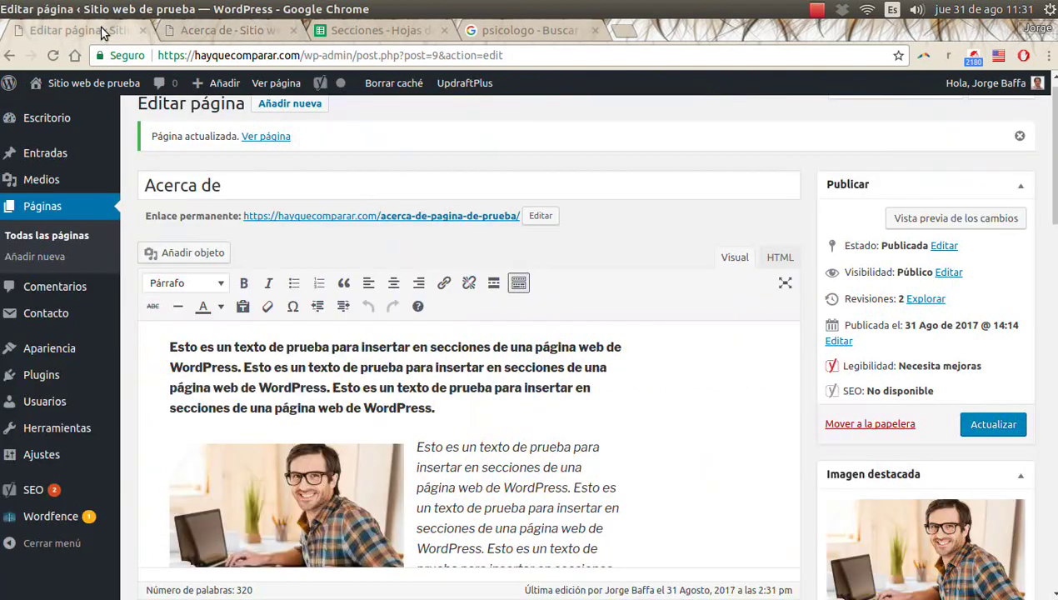
scroll(313, 387, down, 3)
click(312, 387)
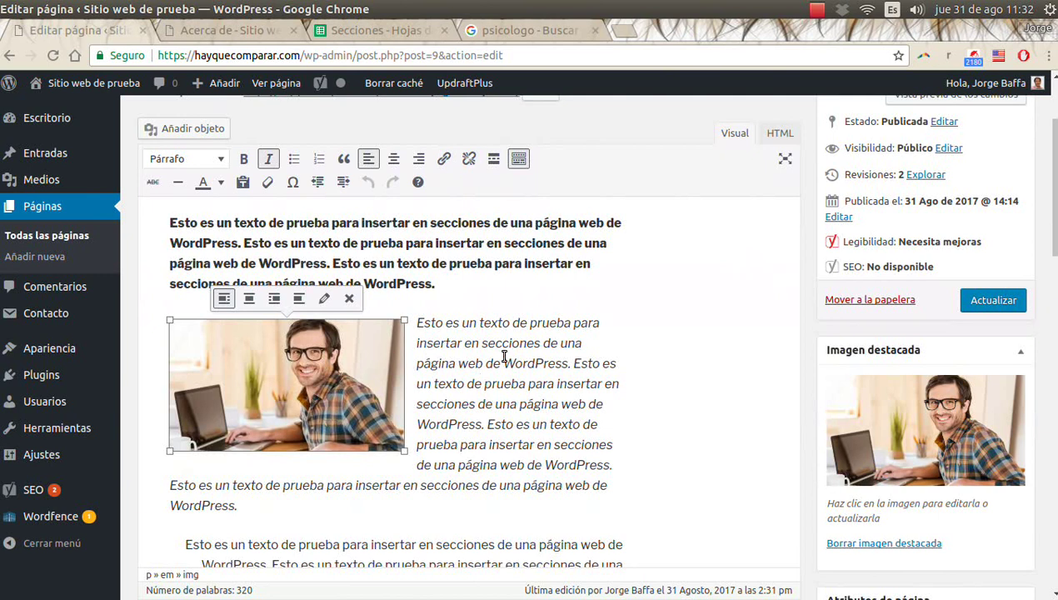
key(Delete)
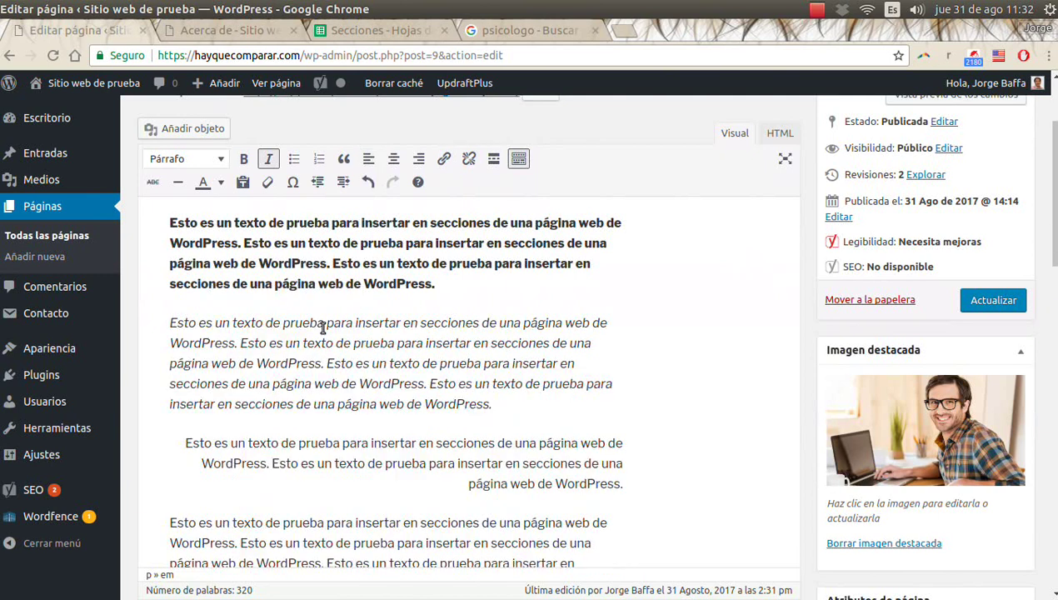
scroll(323, 329, up, 2)
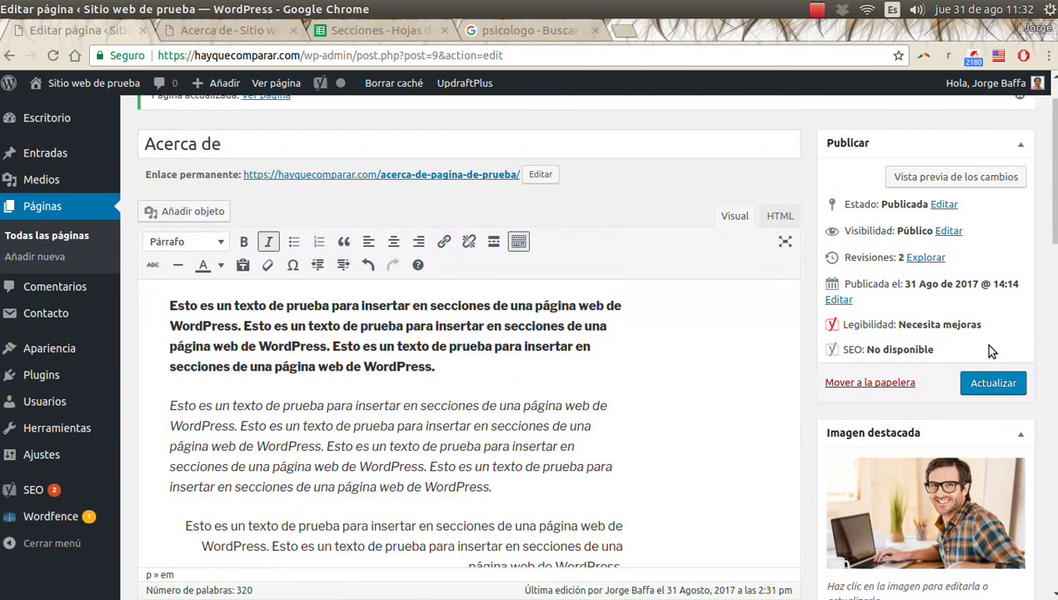
click(987, 383)
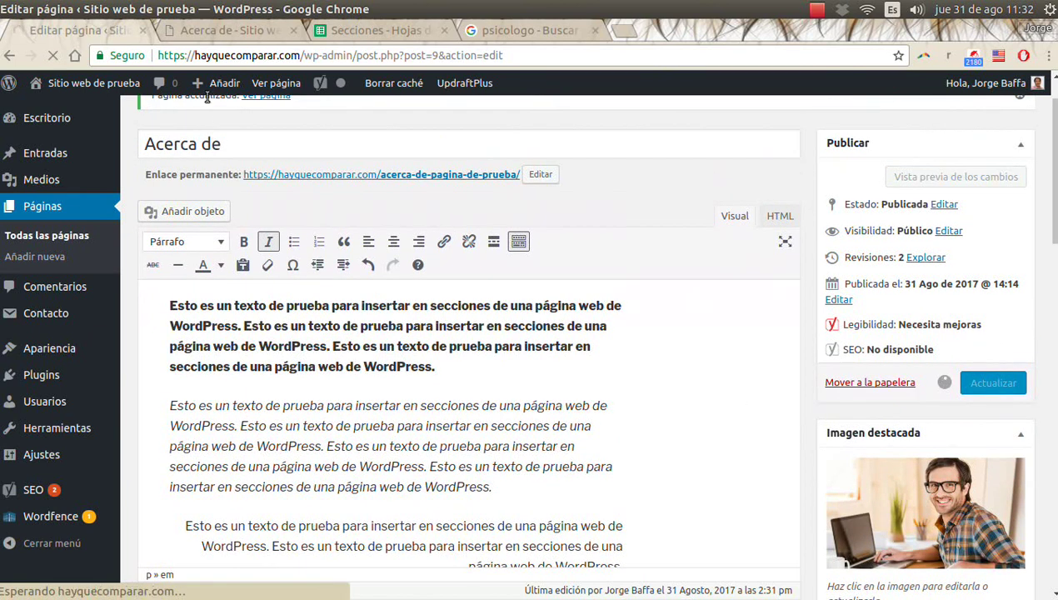
Reload the published Acerca de page and review its header, featured image and text paragraphs.
click(214, 31)
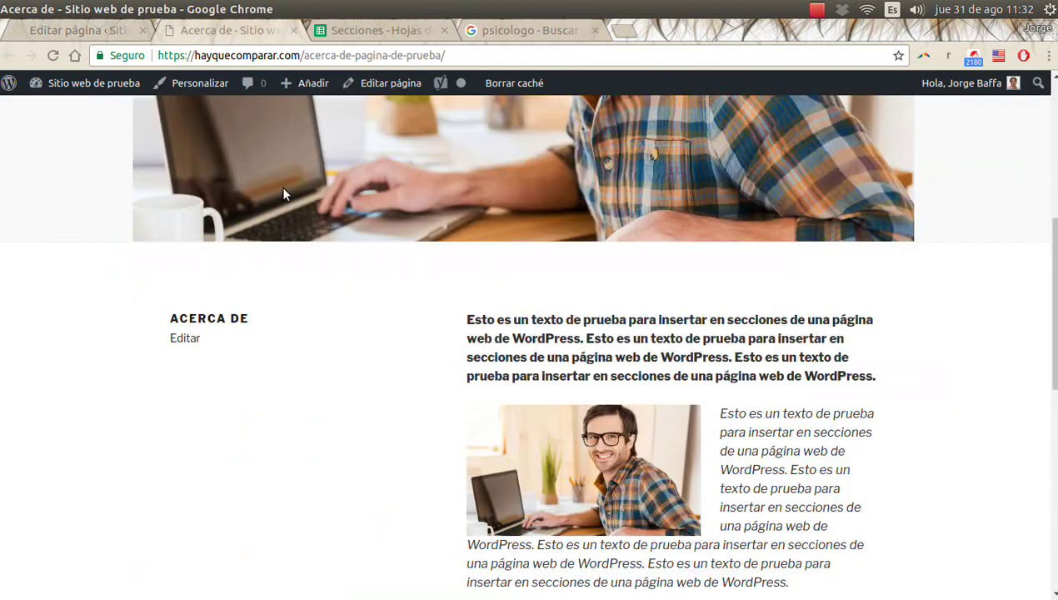
key(F5)
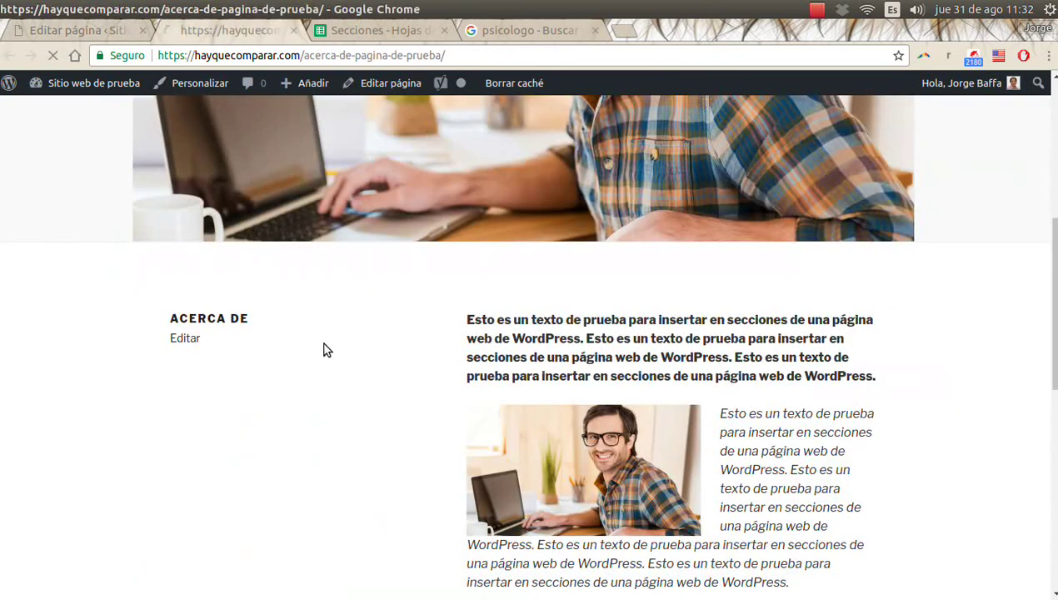
scroll(543, 444, up, 4)
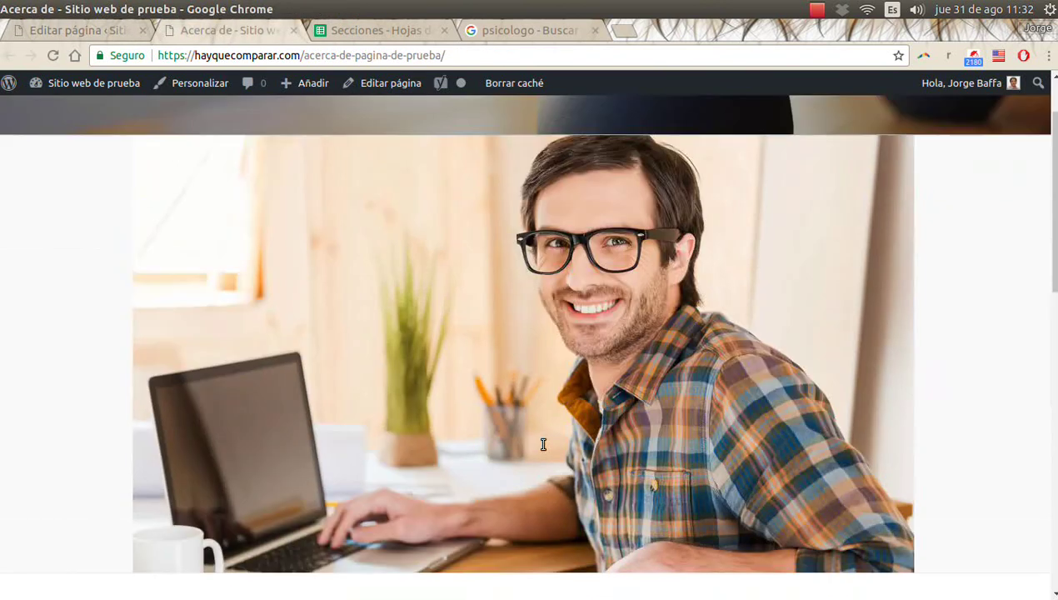
scroll(477, 201, up, 2)
scroll(566, 338, down, 4)
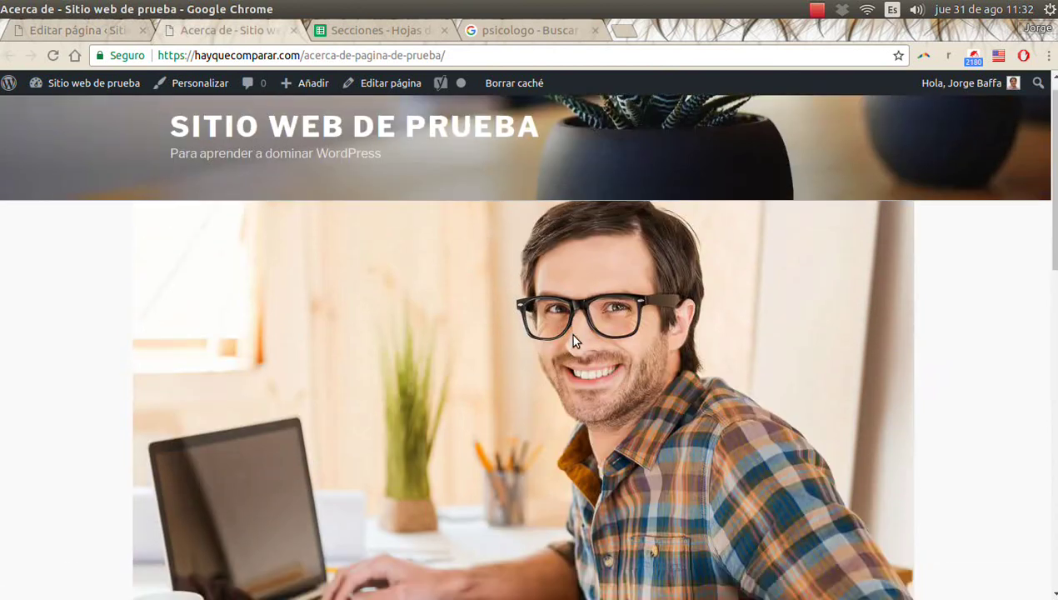
scroll(581, 333, down, 2)
scroll(503, 356, down, 4)
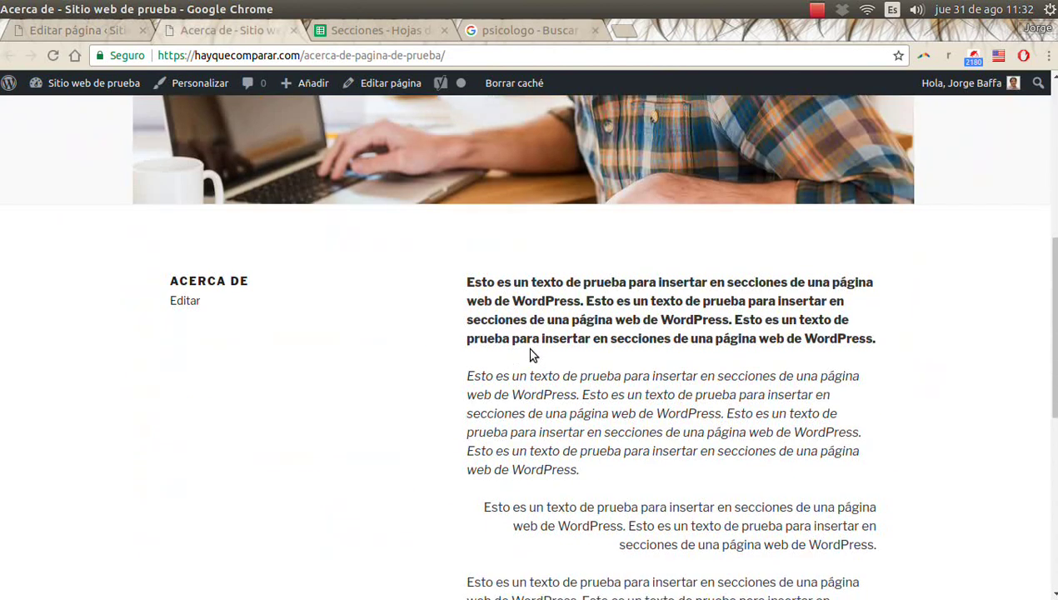